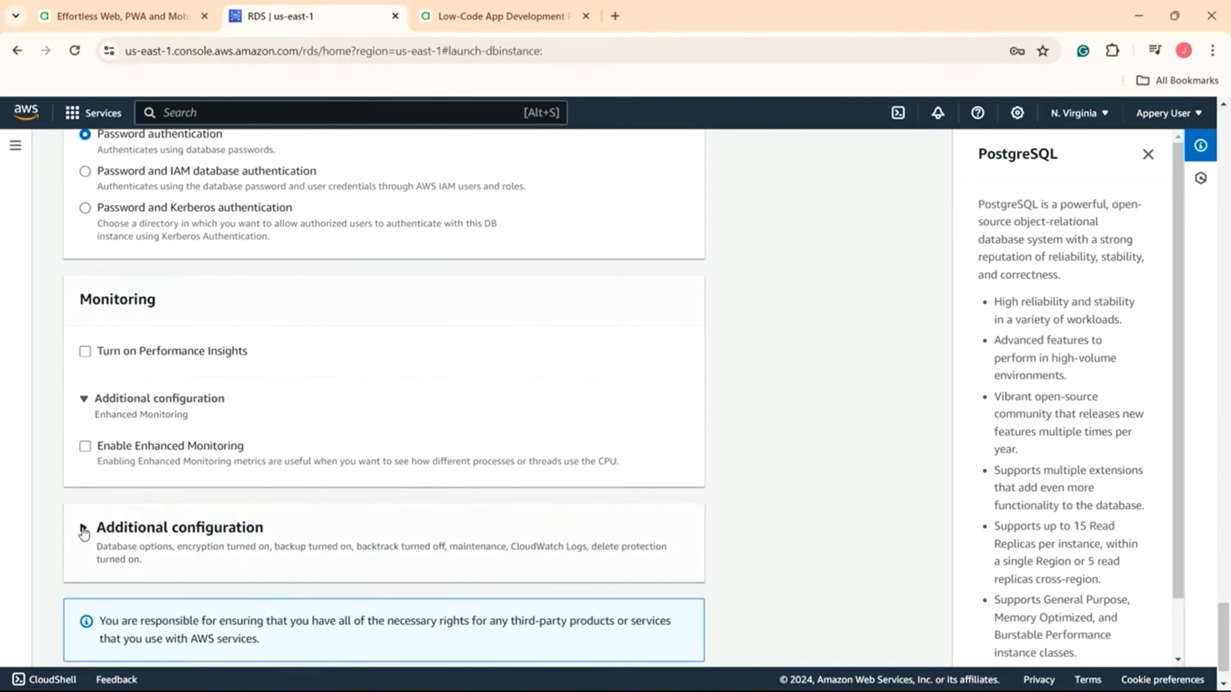
- Set the initial database name to db1 and disable automated backups for the new RDS PostgreSQL instance
left_click(148, 260)
type("db1")
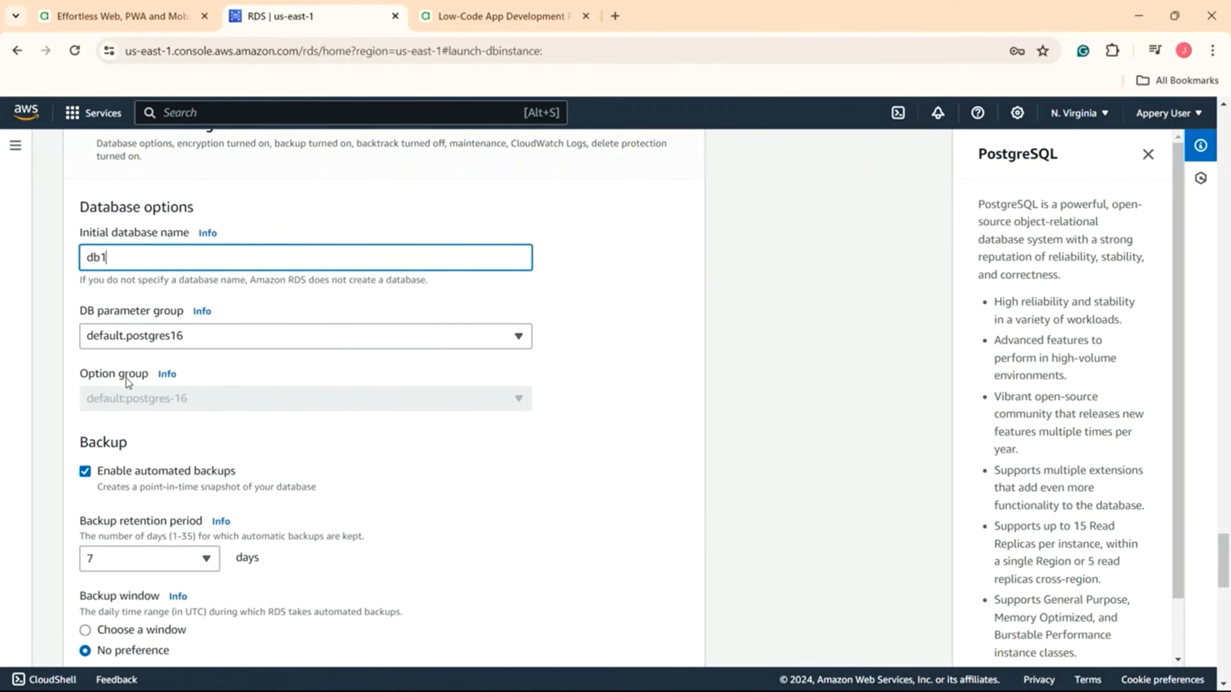
left_click(86, 475)
- Change the remaining checkbox options in the instance's additional configuration and create the database
scroll(111, 451, "down", 3)
left_click(85, 400)
scroll(97, 417, "down", 3)
left_click(86, 526)
scroll(119, 523, "down", 4)
left_click(85, 492)
left_click(664, 642)
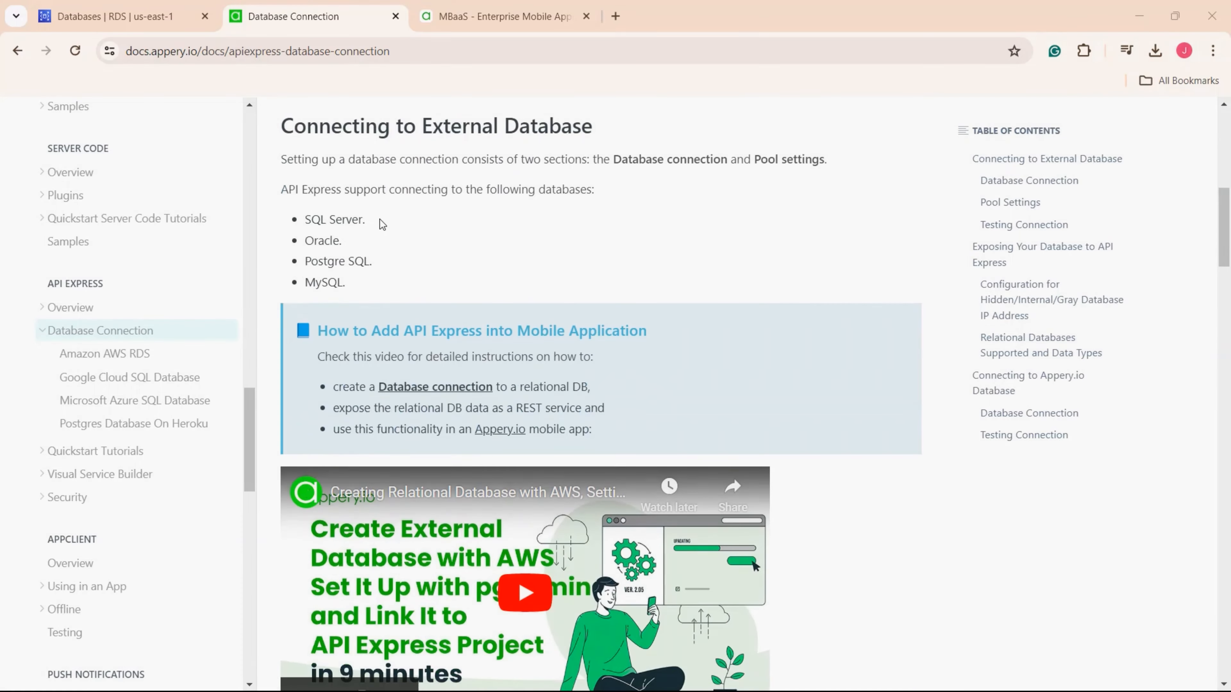
- Examine the API Express documentation for supported external databases and the specific cloud database connection examples
left_click_drag(374, 220, 300, 242)
left_click_drag(402, 264, 286, 271)
left_click_drag(377, 284, 291, 284)
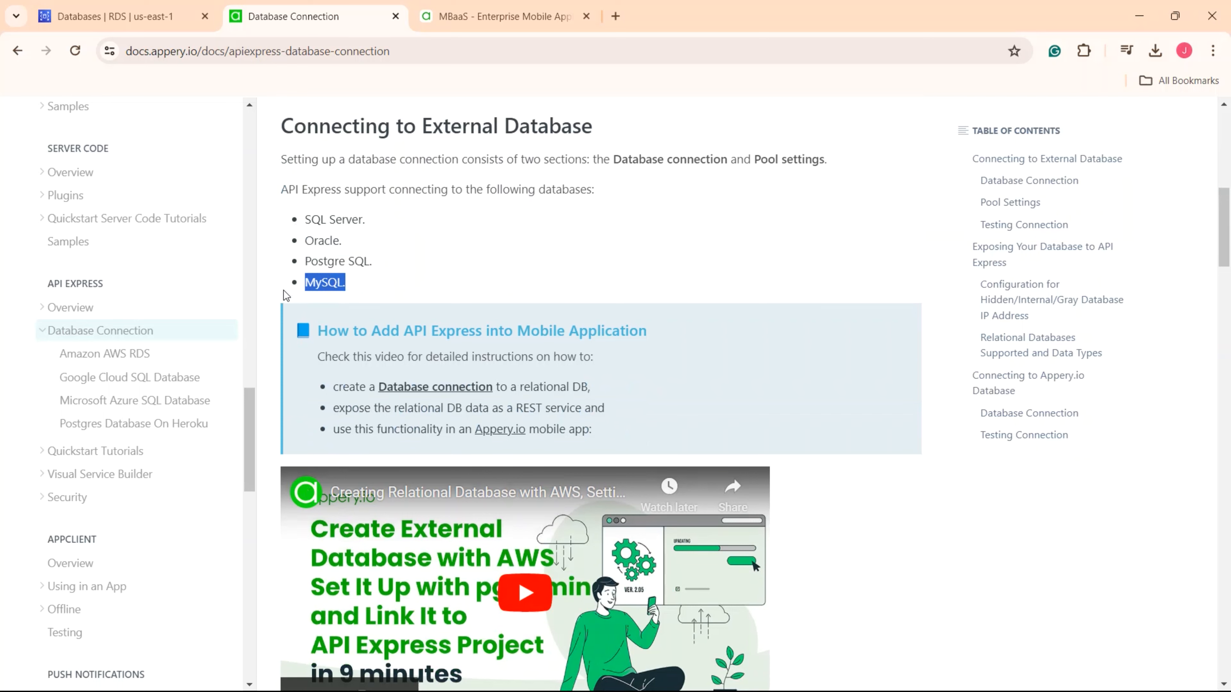
left_click(420, 281)
scroll(421, 279, "up", 10)
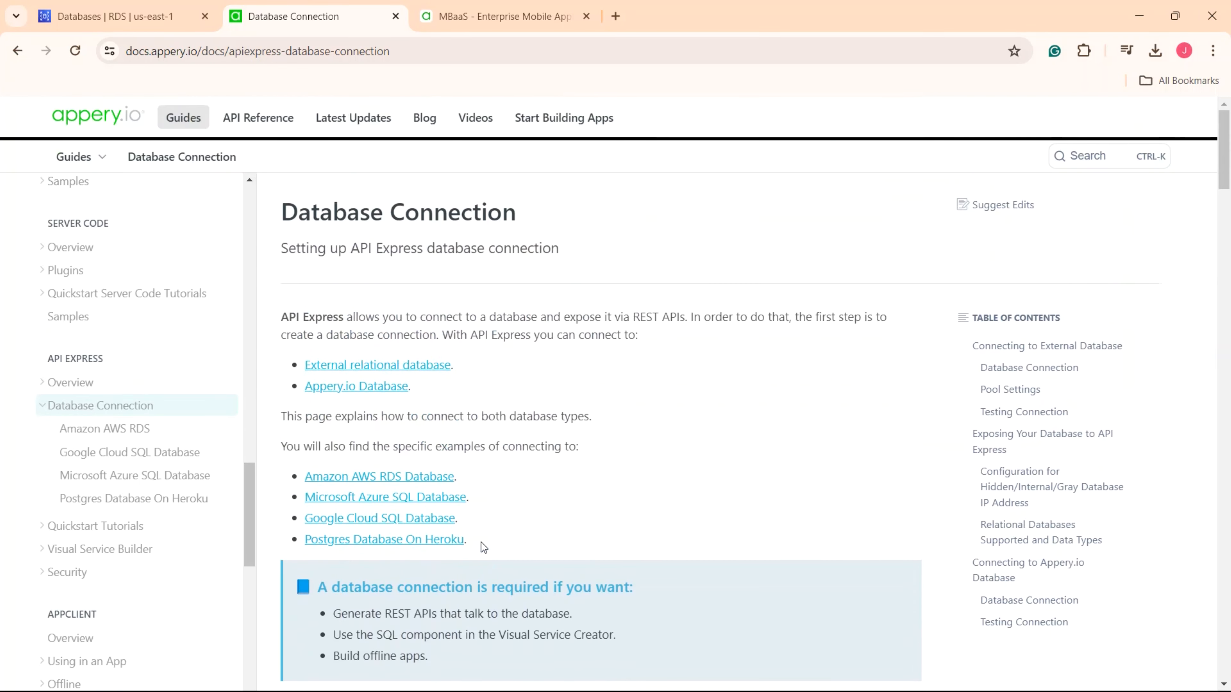
left_click_drag(483, 547, 276, 485)
left_click(286, 477)
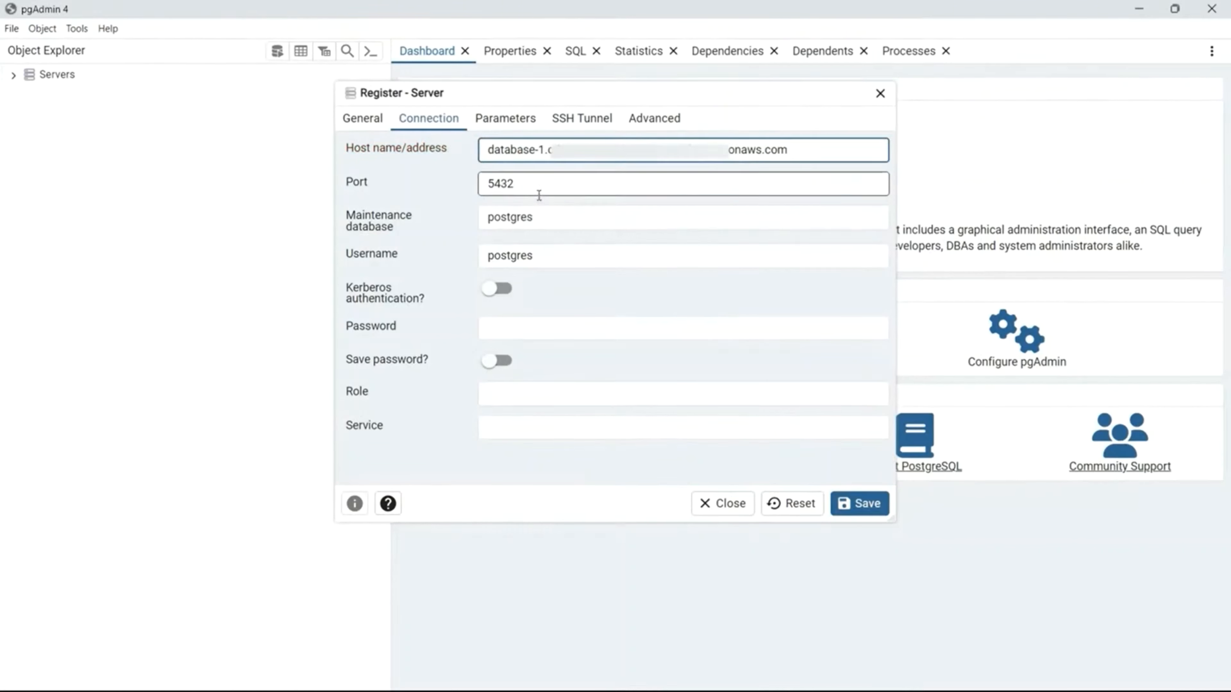
- Set the maintenance database to db1 and enable password saving in the pgAdmin server registration
type("db1")
left_click(494, 360)
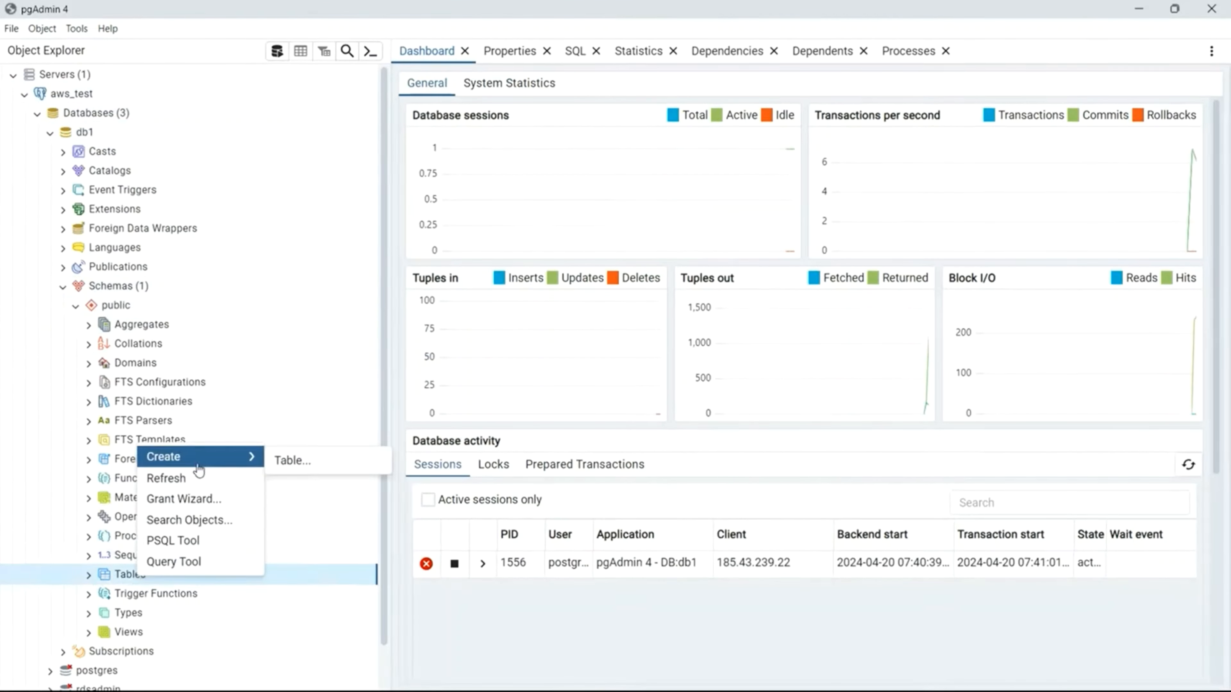
- Create a table named test in db1's public schema and open its data
left_click(288, 459)
left_click(340, 121)
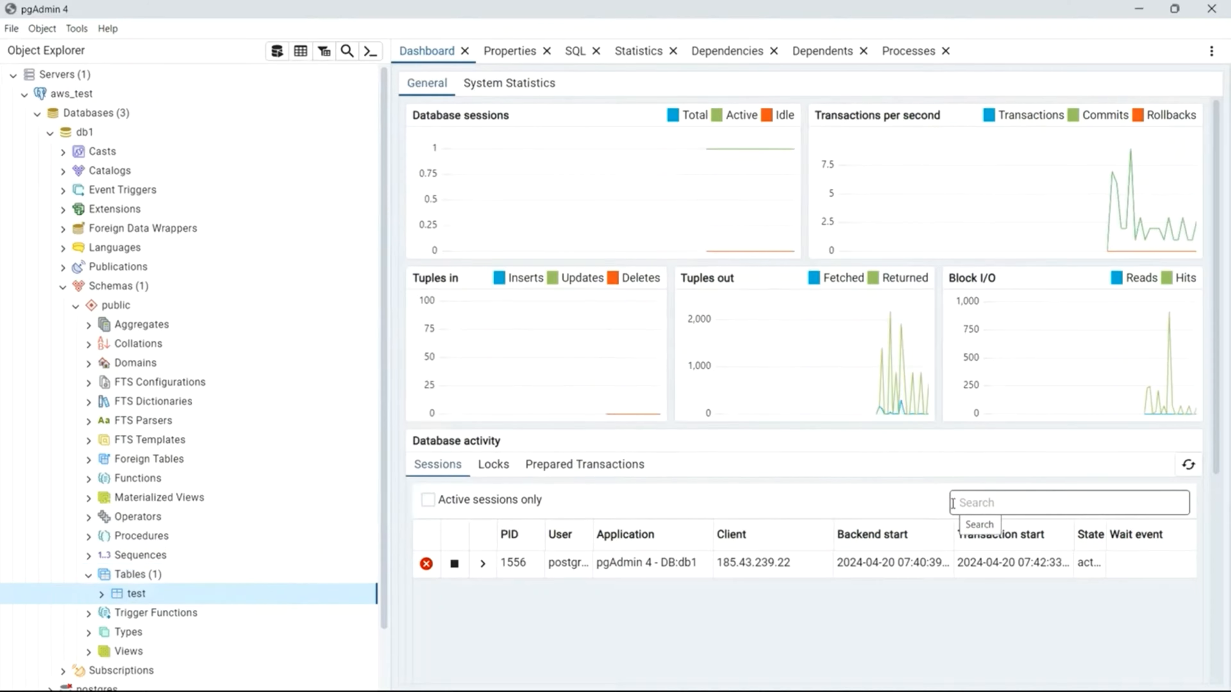
right_click(140, 592)
mouse_move(247, 495)
left_click(344, 495)
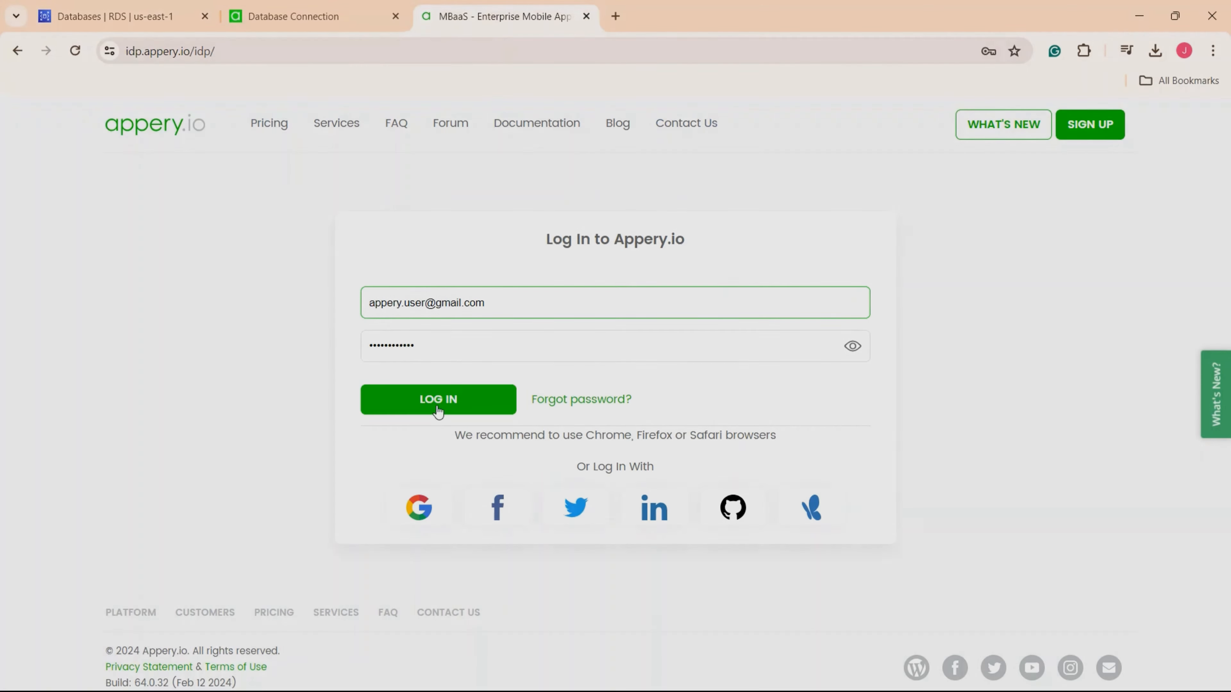
- Log in to Appery.io with the filled-in credentials and open API Express
left_click(438, 405)
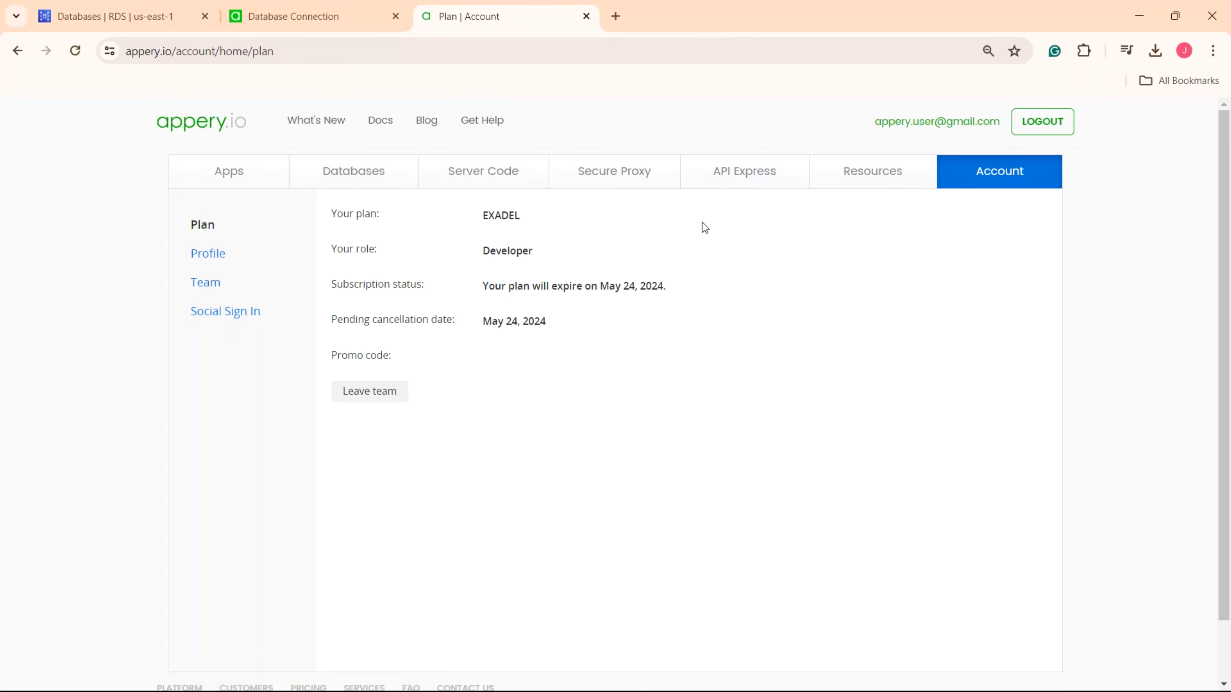
left_click(751, 179)
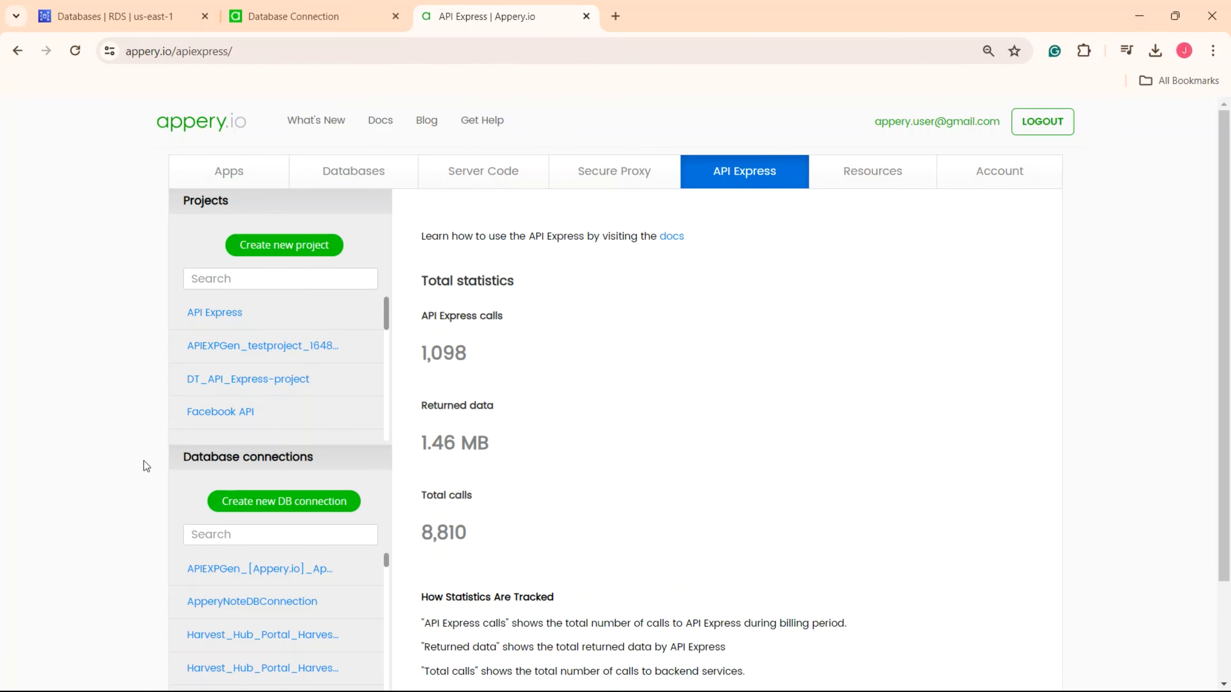
- Create a database connection named AmazonTest and set its database type to PostgreSQL
left_click(300, 501)
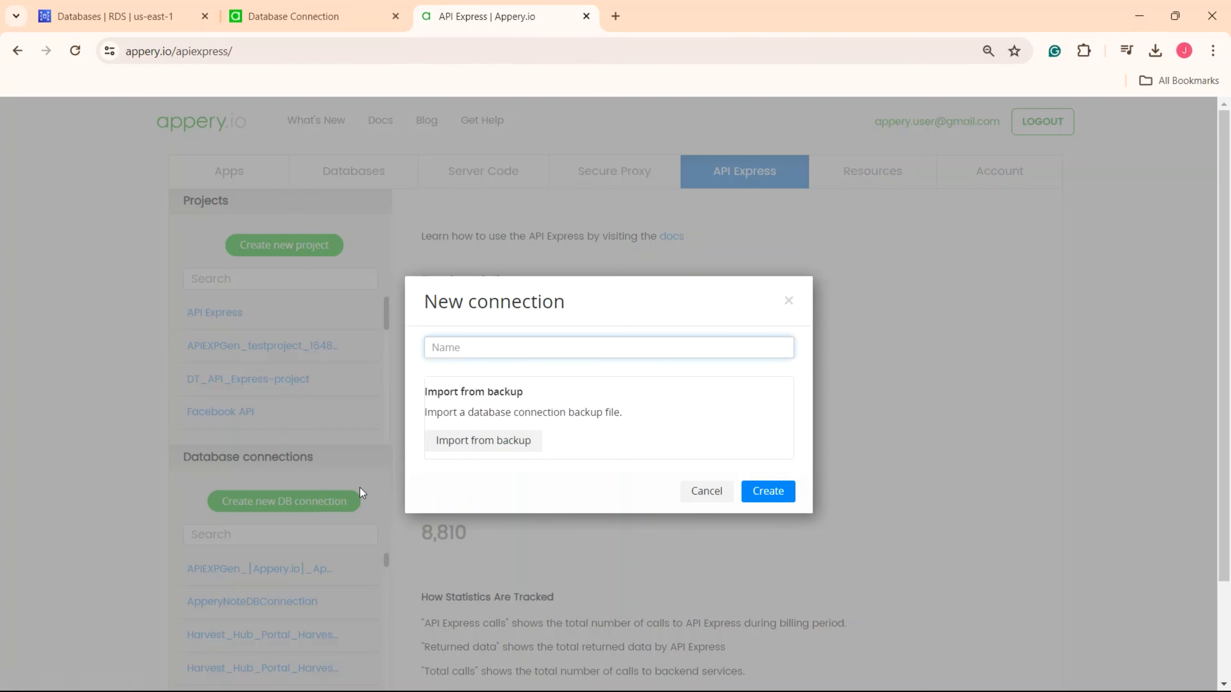
type("AmazonTest")
left_click(769, 491)
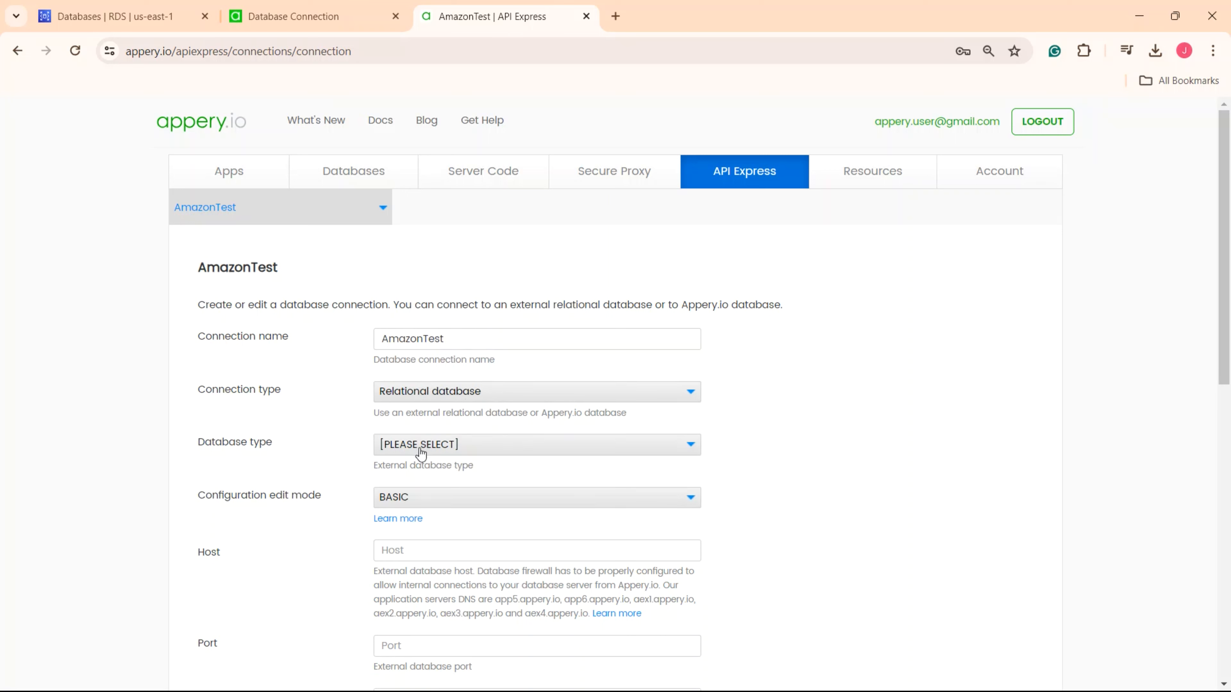
left_click(505, 450)
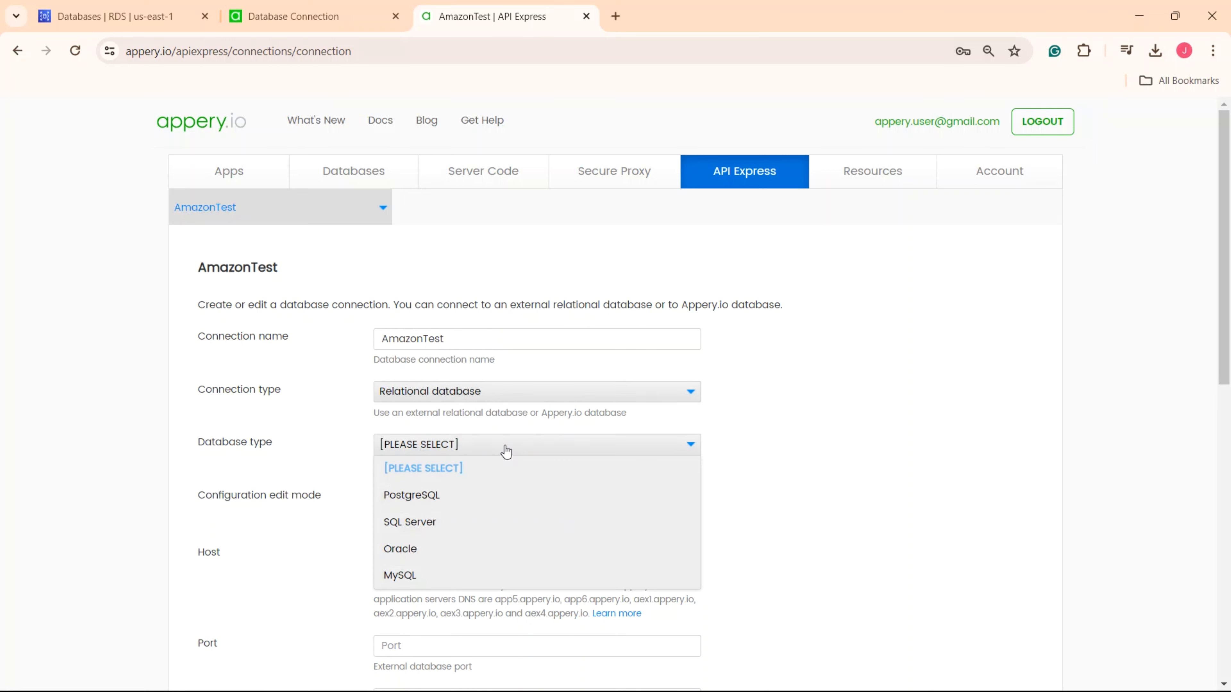
left_click(427, 503)
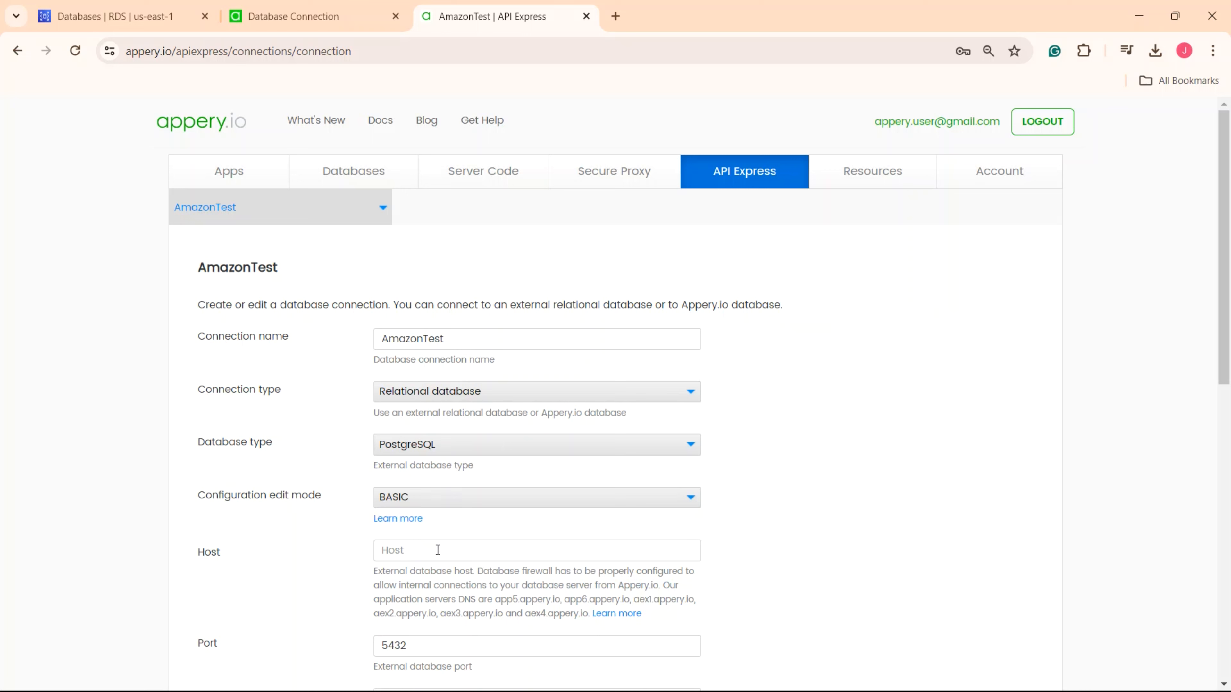
- Copy the endpoint of database-1 from Amazon RDS and paste it as the AmazonTest connection's host
left_click(126, 16)
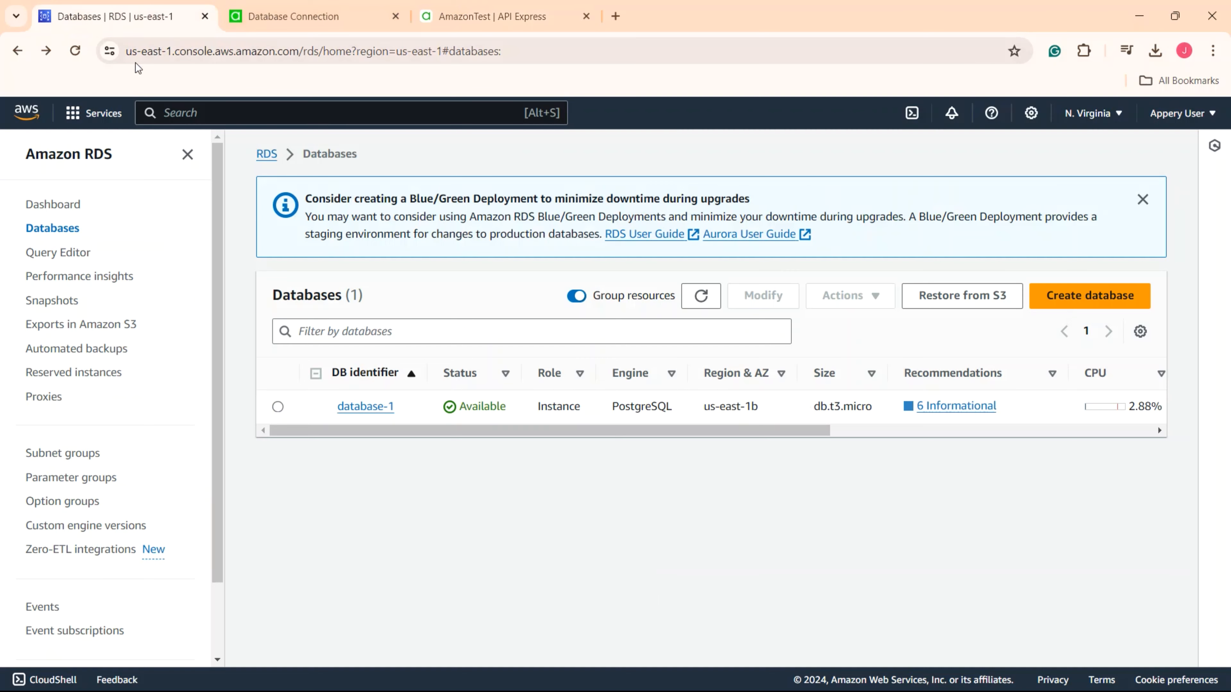
left_click(369, 407)
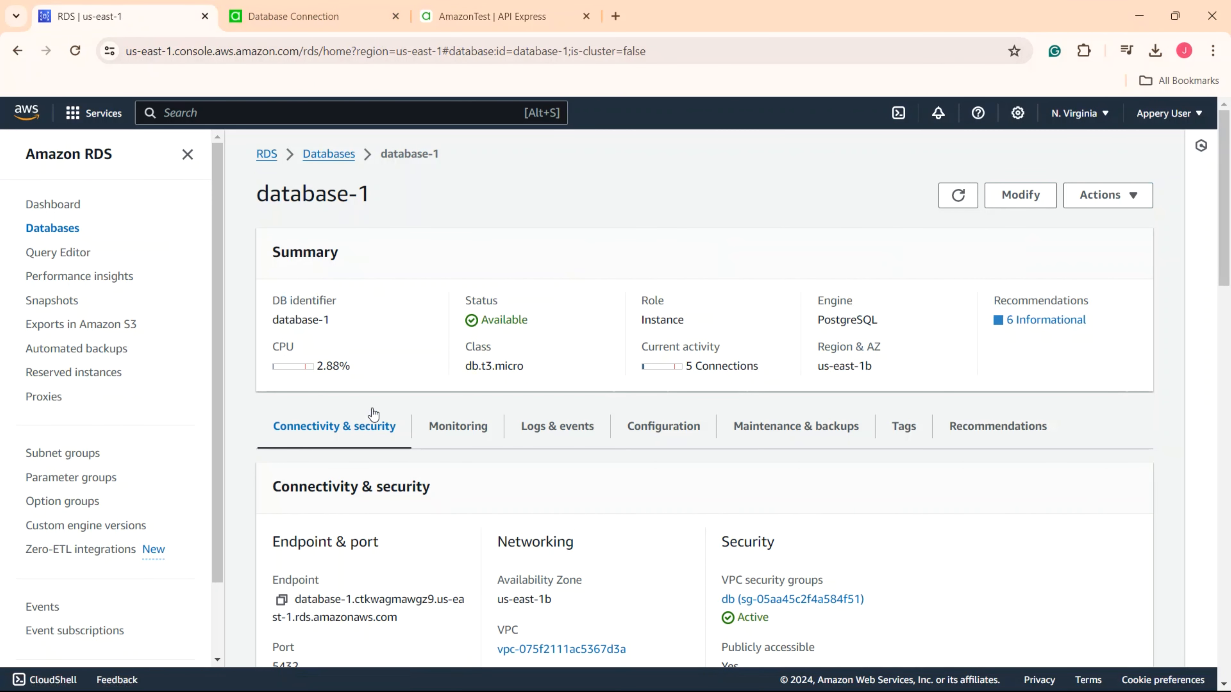
left_click(281, 600)
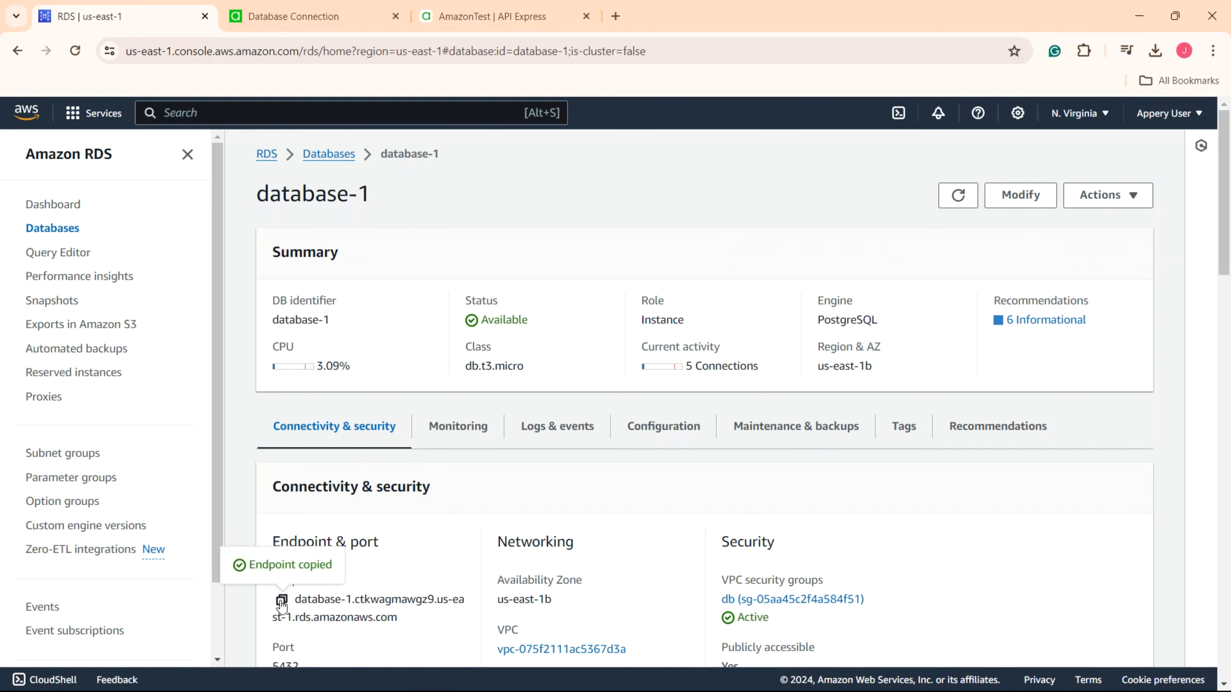
left_click(483, 20)
left_click(411, 545)
key("ctrl+v")
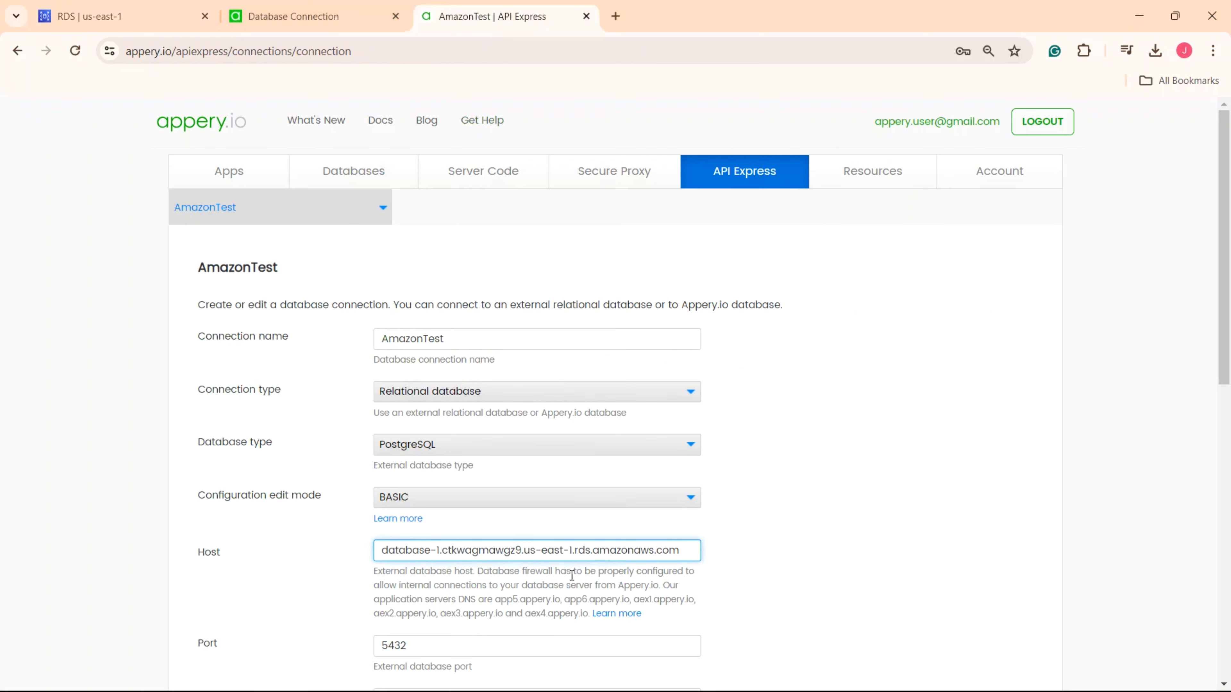
- Set the connection's database name to db1 and its credentials to username postgres and the database password
scroll(523, 627, "down", 3)
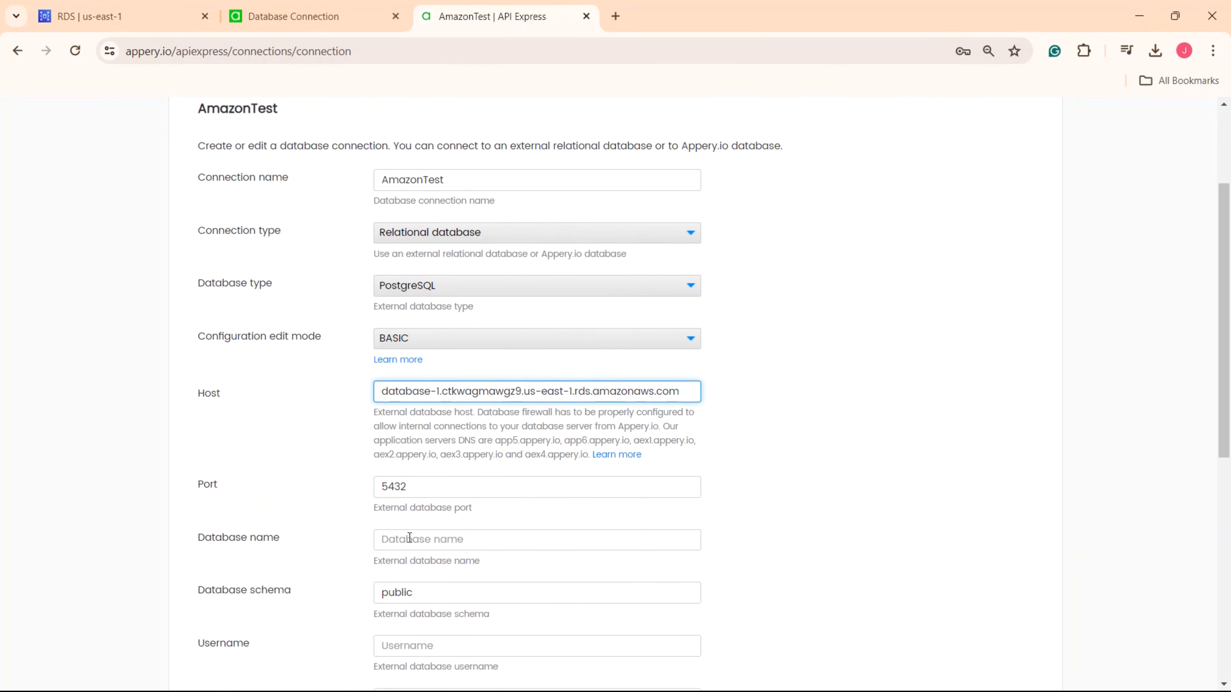
left_click(448, 543)
type("db1")
scroll(406, 628, "down", 2)
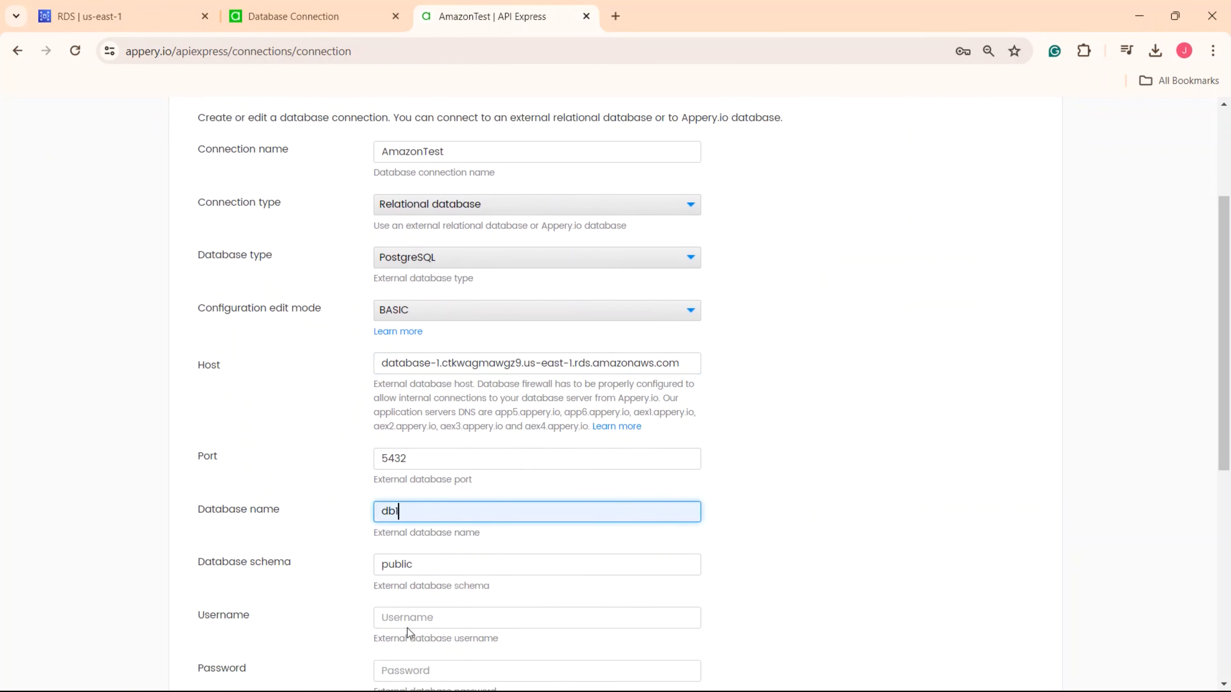
left_click(413, 588)
type("postgres")
scroll(451, 597, "down", 2)
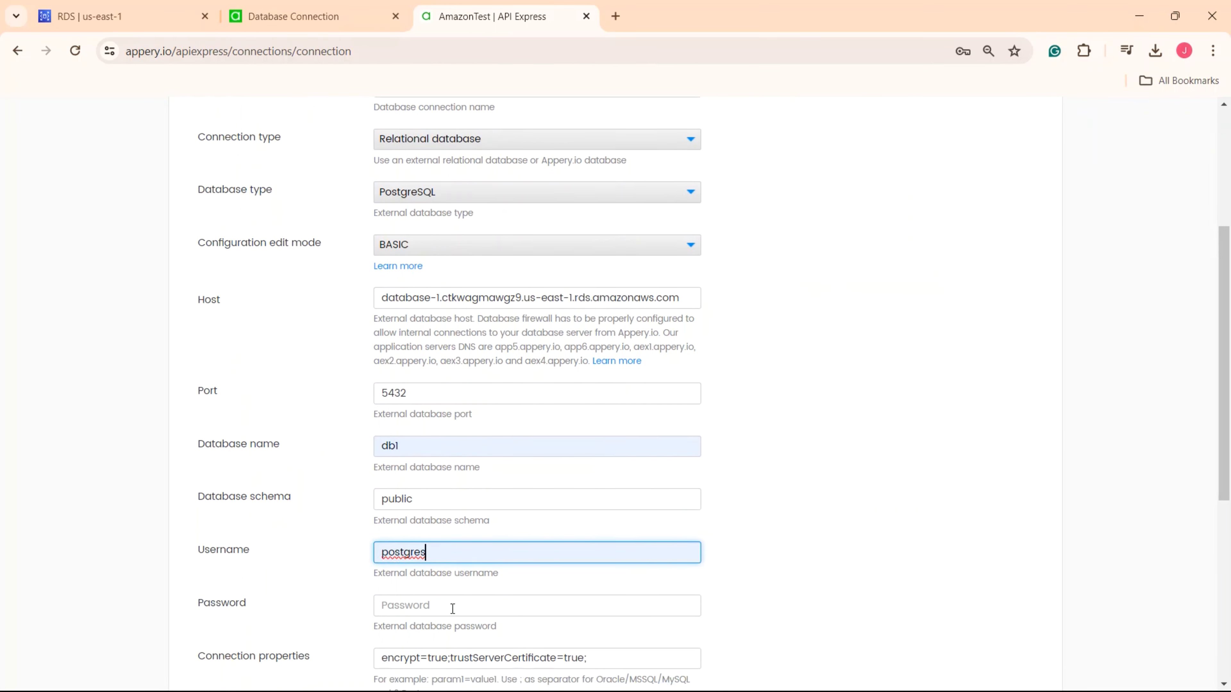
left_click(448, 557)
type("••")
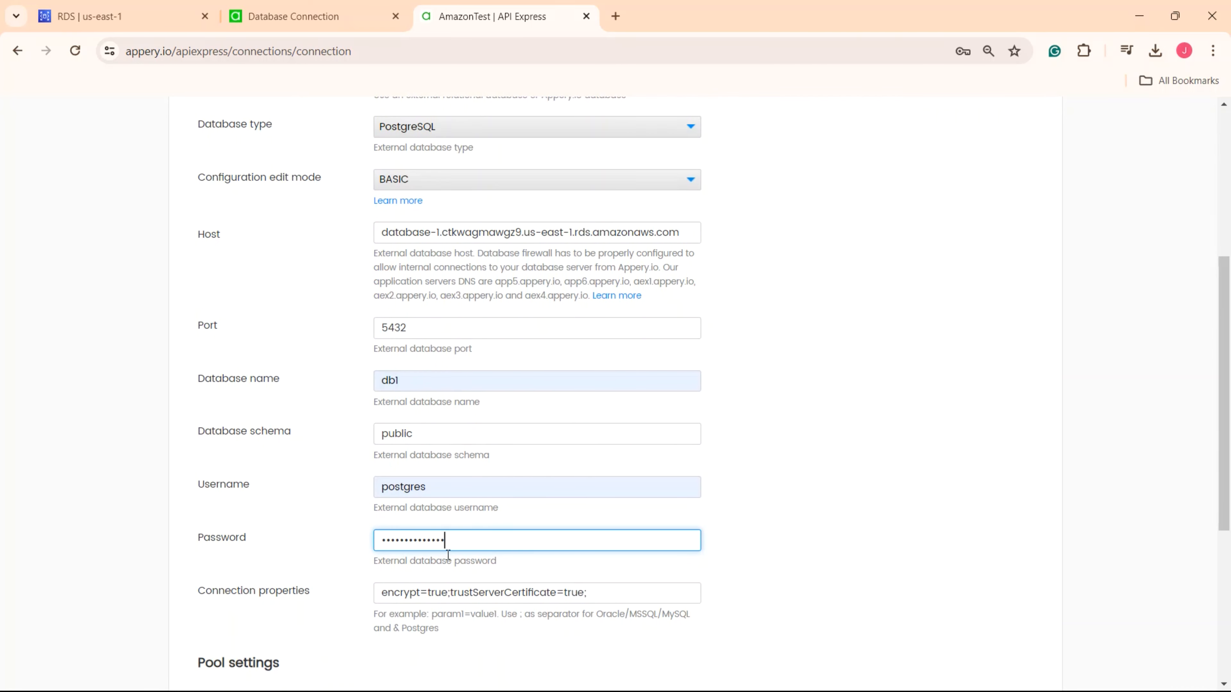
- Test the AmazonTest database connection and save it
scroll(524, 622, "down", 6)
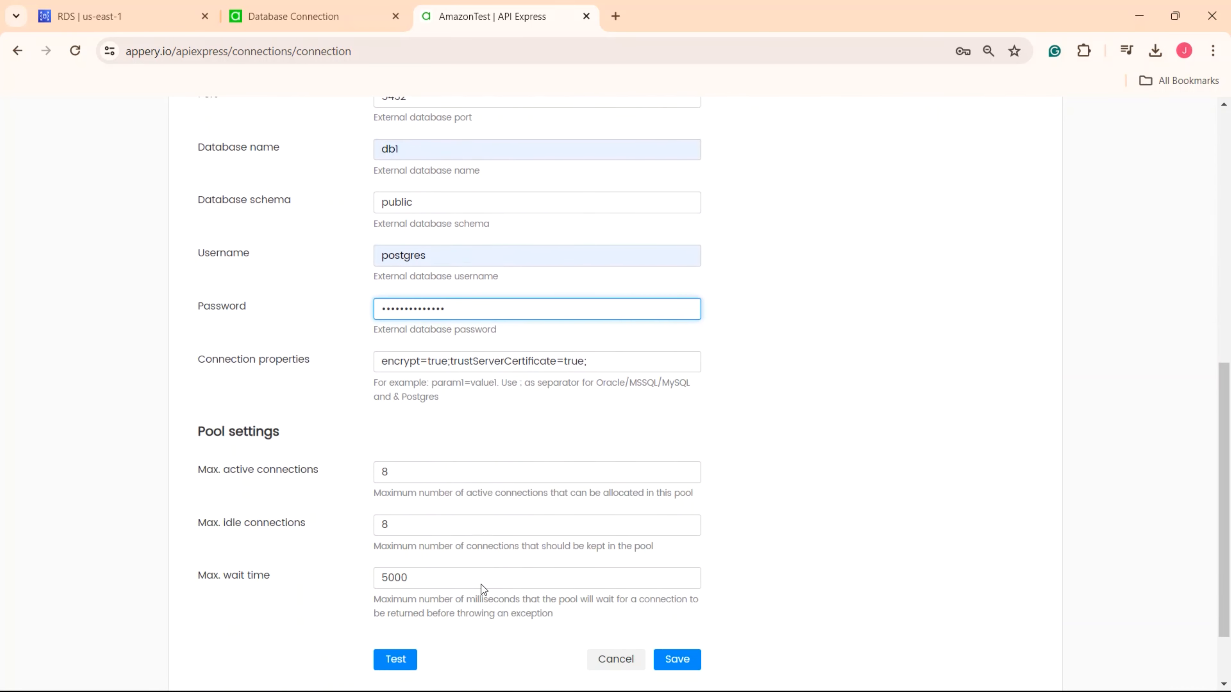
left_click(396, 651)
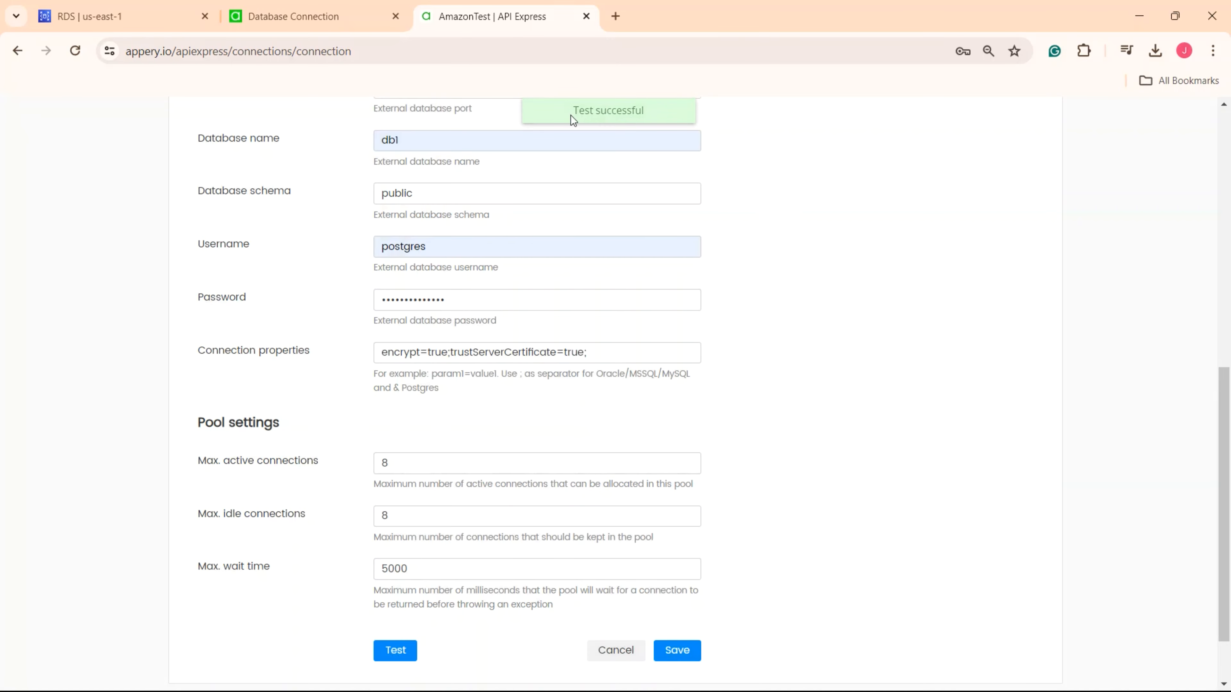
left_click(683, 655)
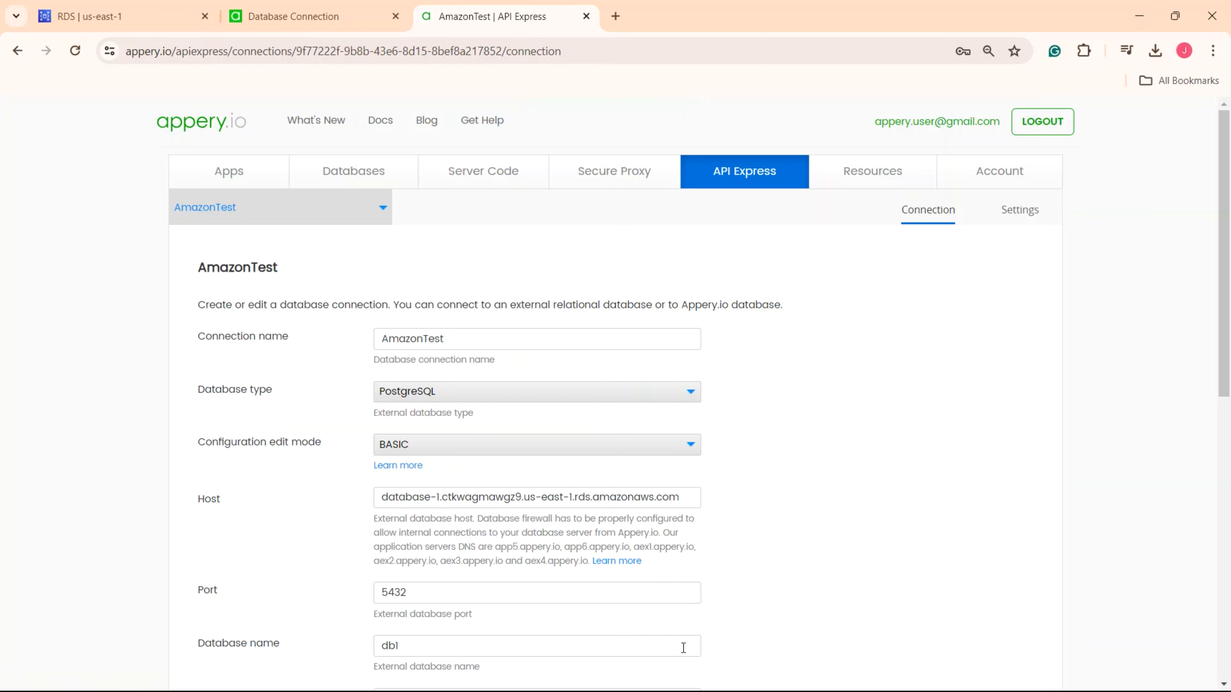
- Return to the API Express overview and create a new project named AmazonTestProject
left_click(378, 213)
left_click(320, 240)
left_click(298, 248)
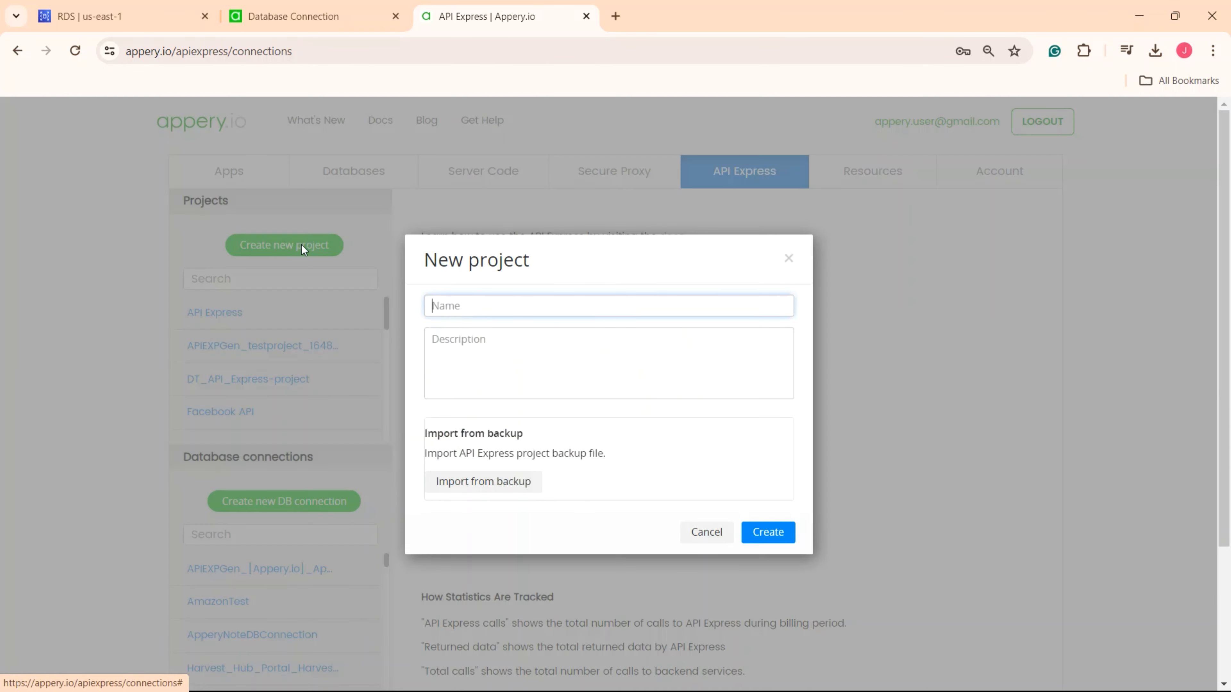
type("Amazo")
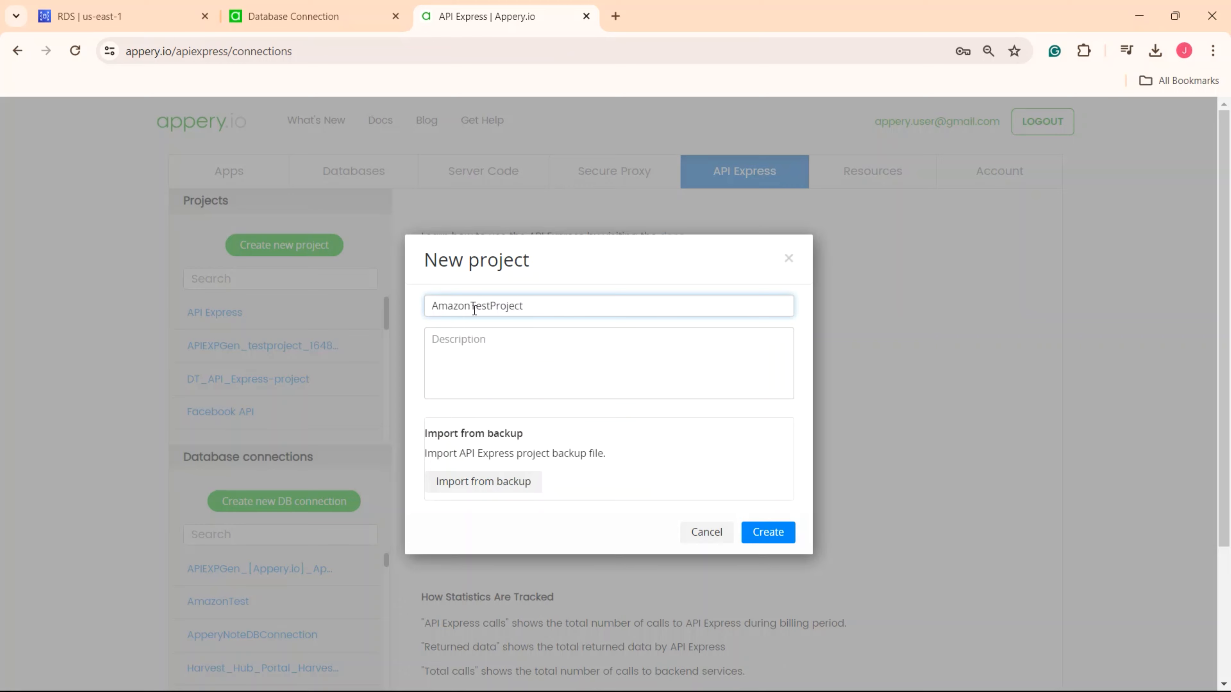
type("nTestProject")
left_click(751, 534)
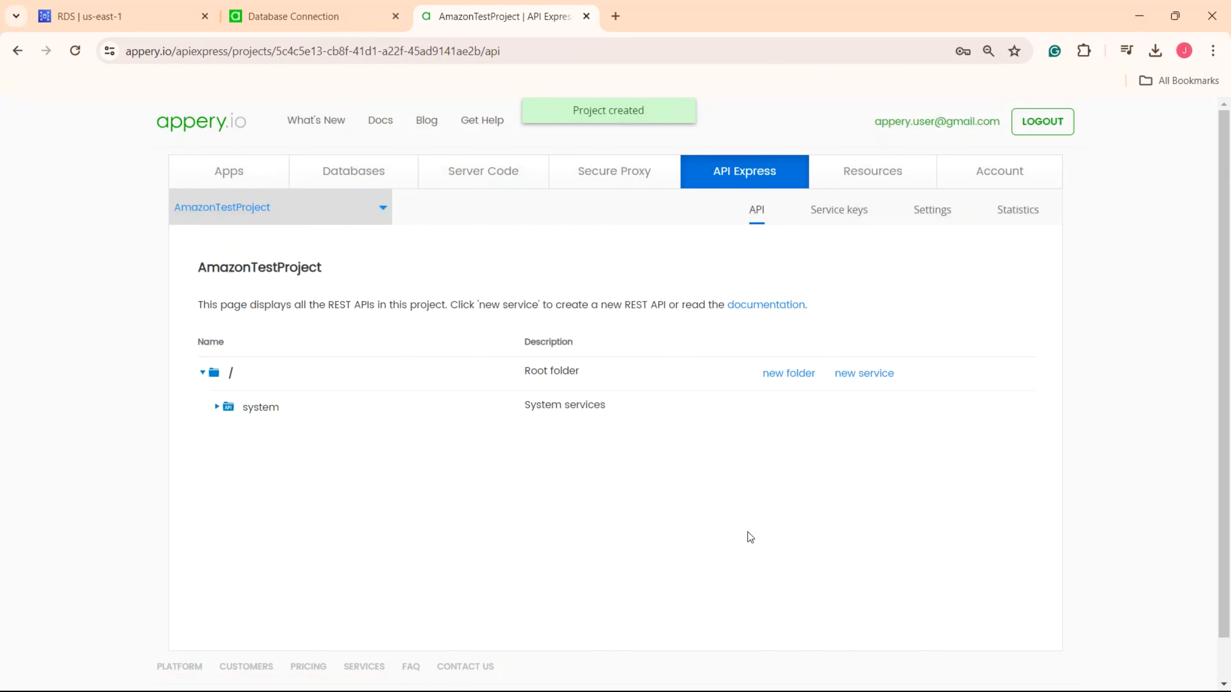
- Create a generated REST API service with the group name AmazonTest in the project's root folder
left_click(859, 378)
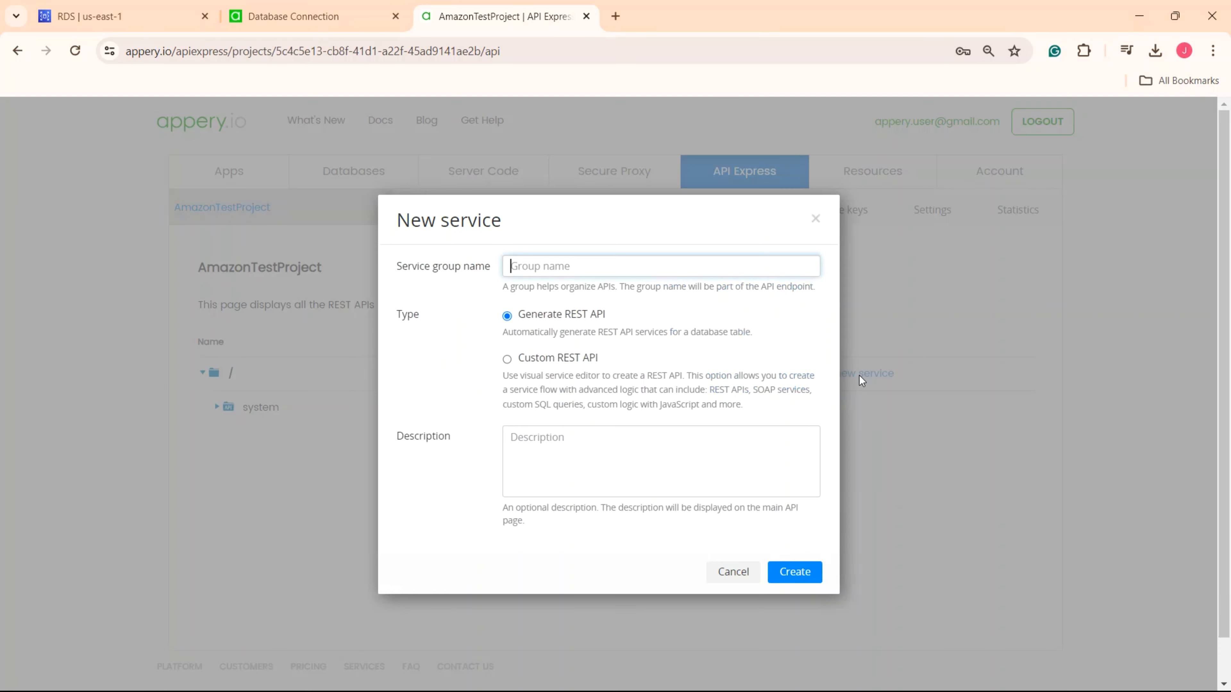
type("AmazonTest")
left_click(794, 573)
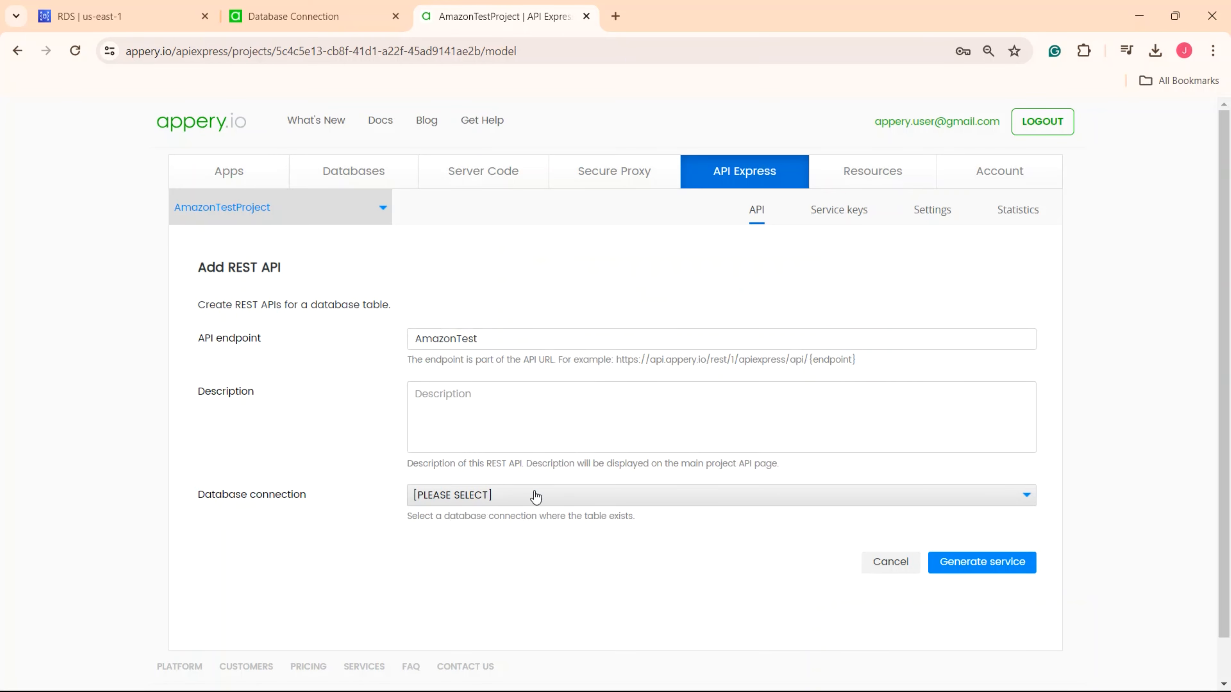
- Link the REST API to the AmazonTest database connection and its test table
left_click(577, 499)
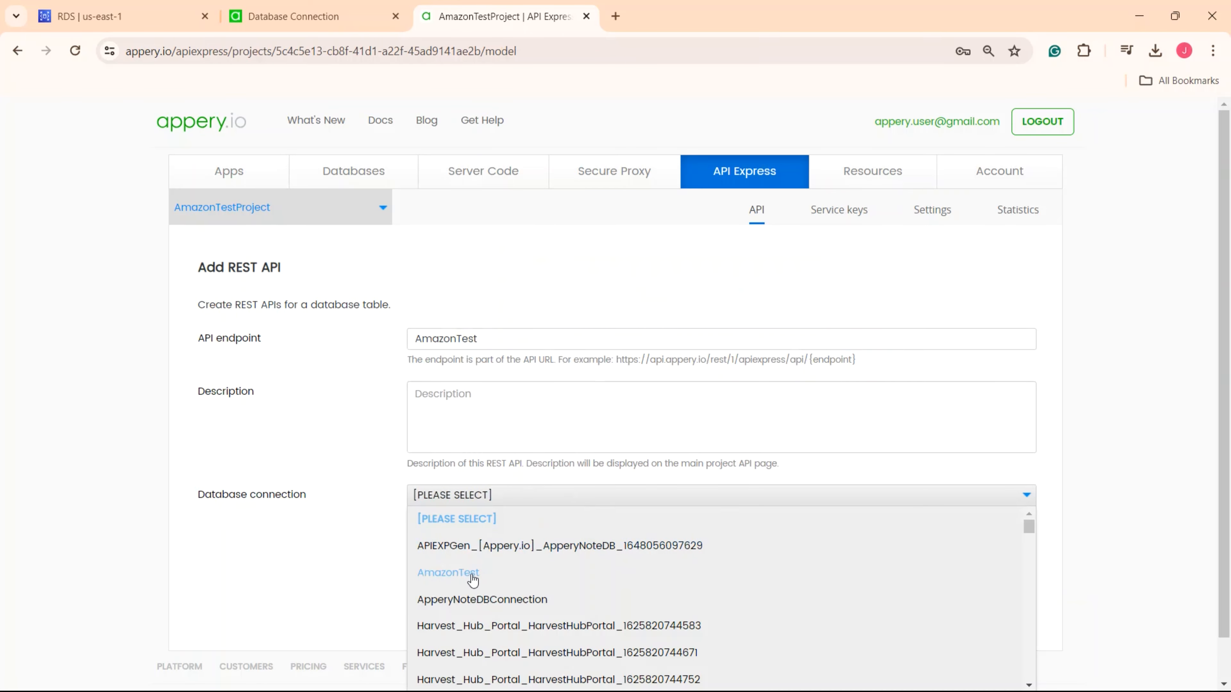
left_click(458, 582)
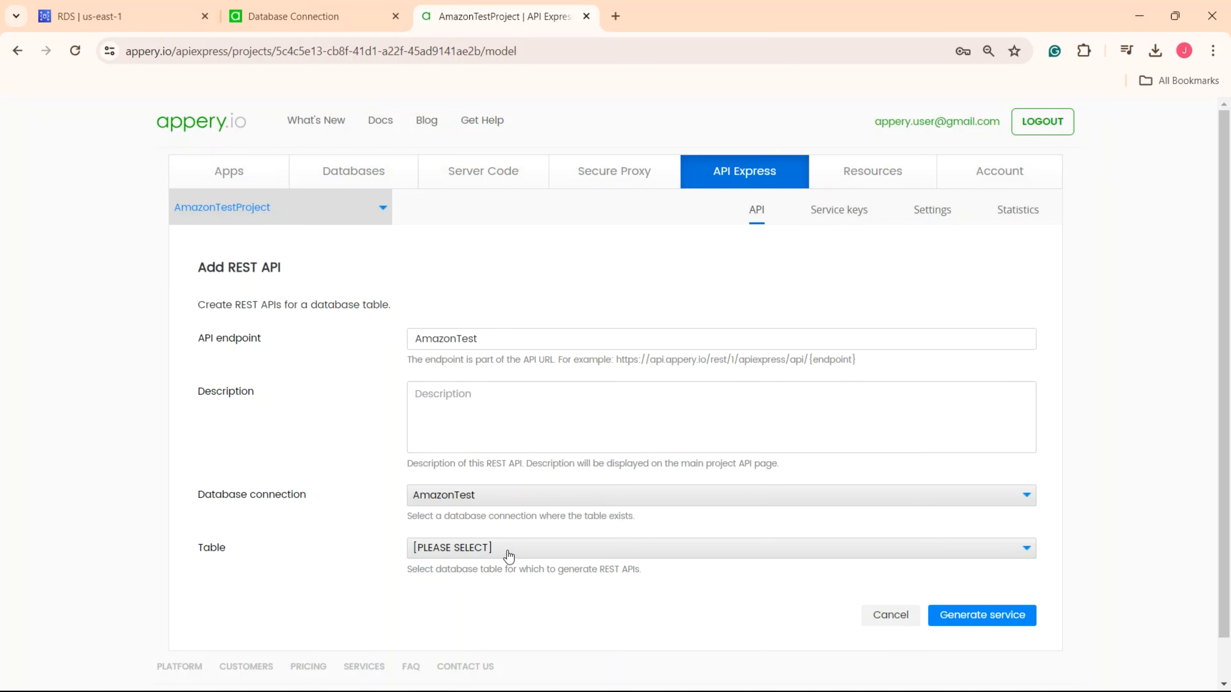
left_click(504, 553)
left_click(422, 600)
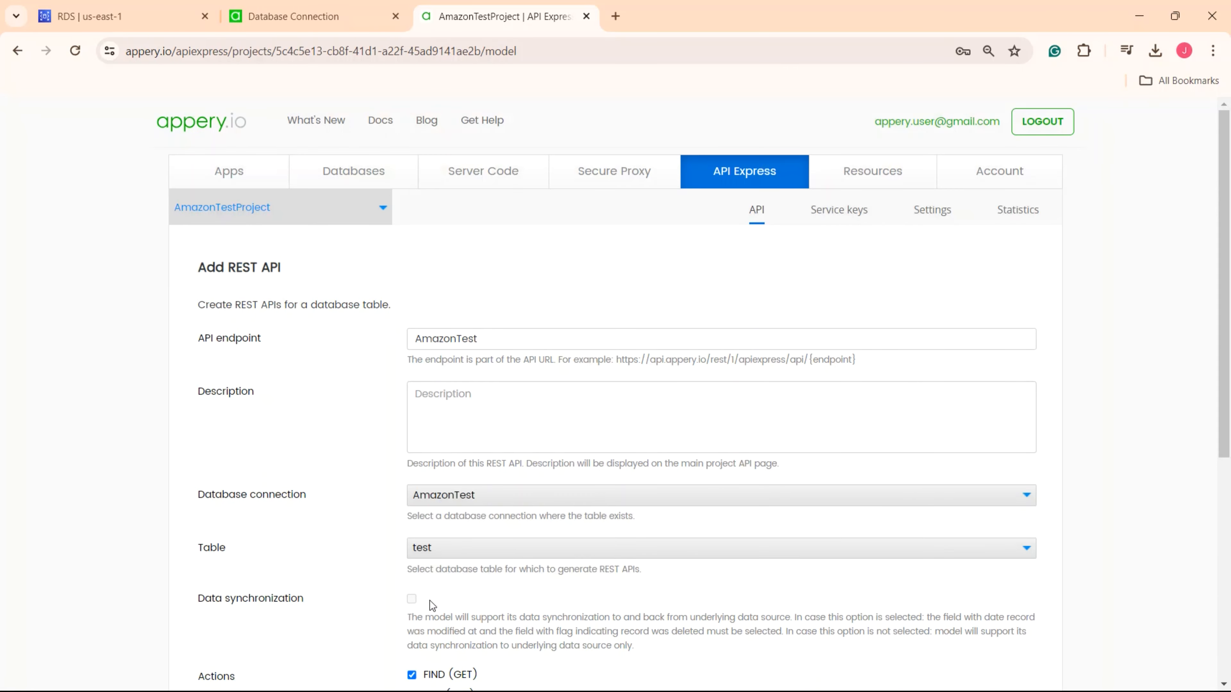
- Exclude the DELETE, UPDATE and GET actions from the service, keeping FIND and CREATE
scroll(449, 605, "down", 4)
scroll(449, 604, "down", 3)
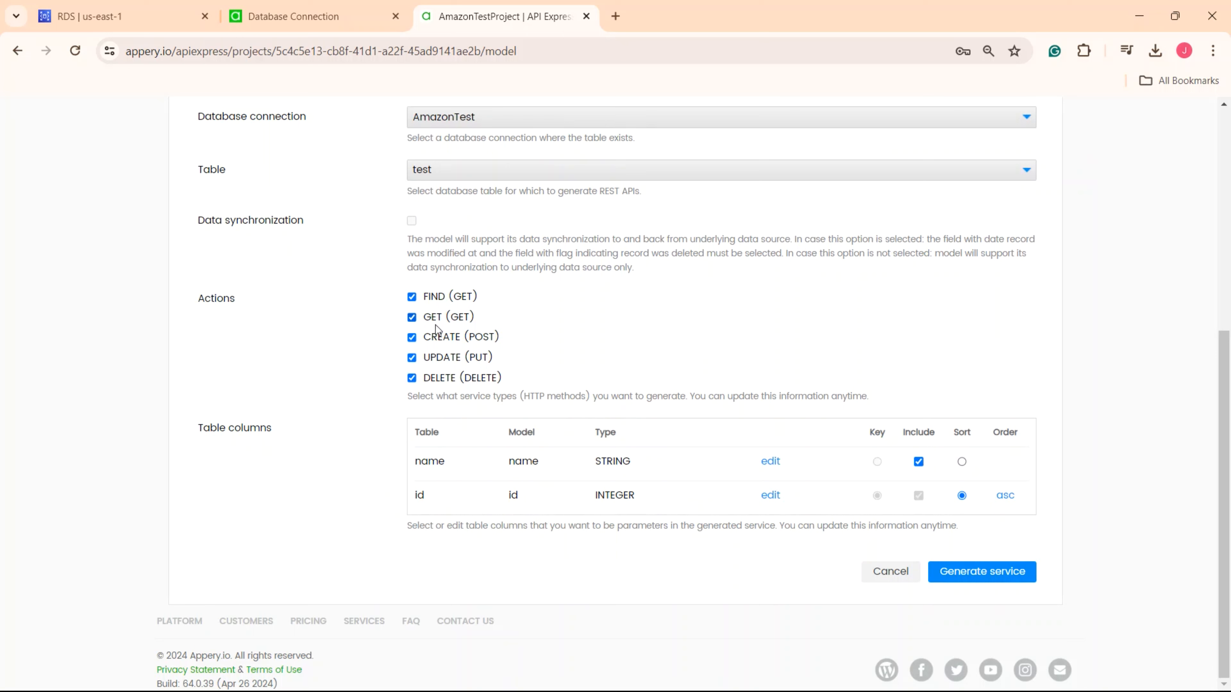
left_click(412, 378)
left_click(412, 358)
left_click(413, 318)
- Choose id as the sort column and generate the REST service
left_click(527, 461)
key("Return")
left_click(962, 462)
left_click(964, 497)
left_click(1001, 572)
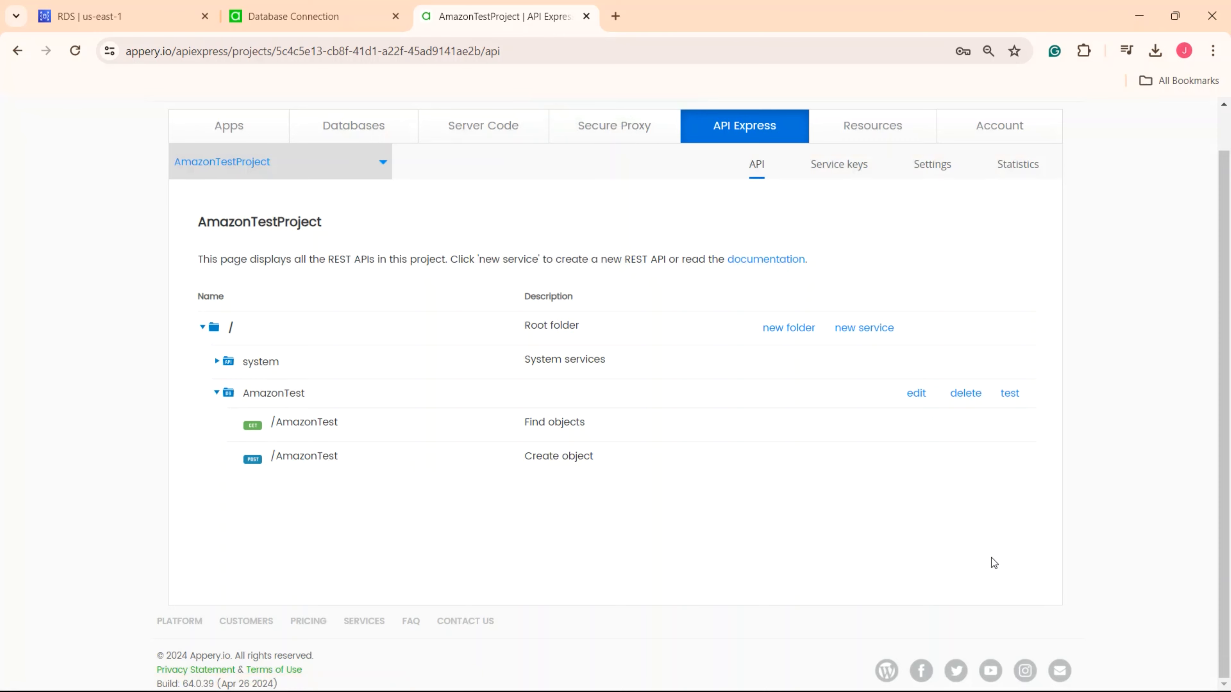
- Test the AmazonTest service's FIND action with an empty JSON request payload and examine the records in the response body
left_click(1008, 394)
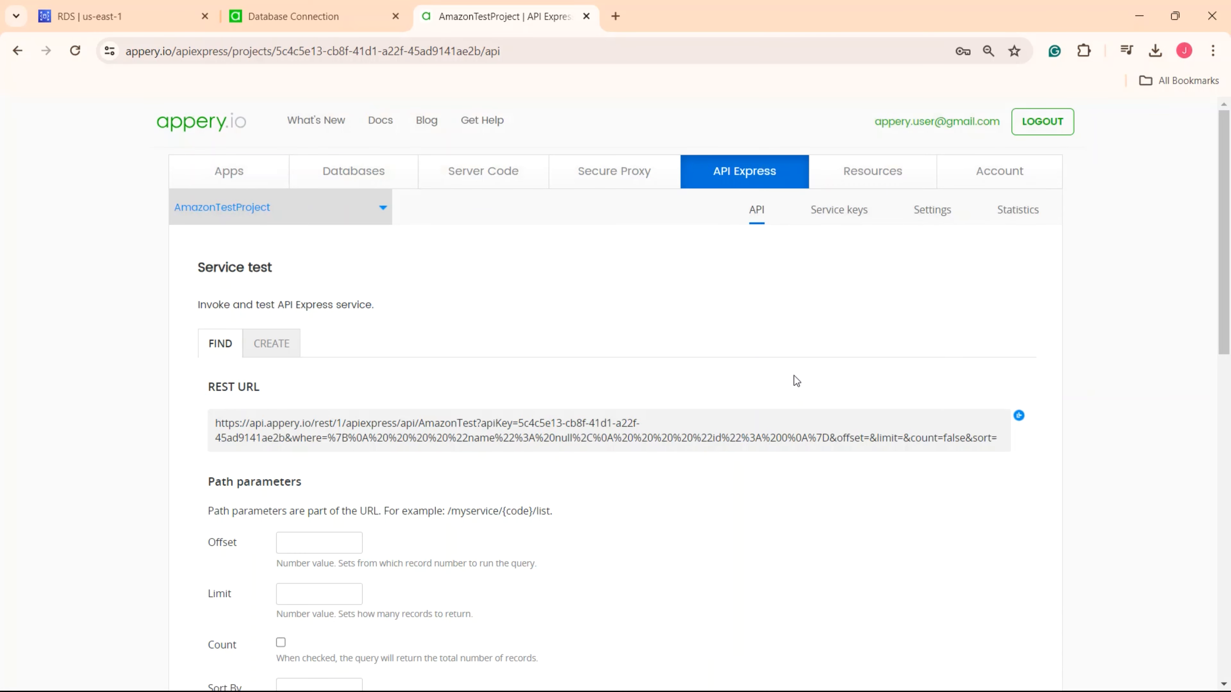
scroll(329, 417, "down", 10)
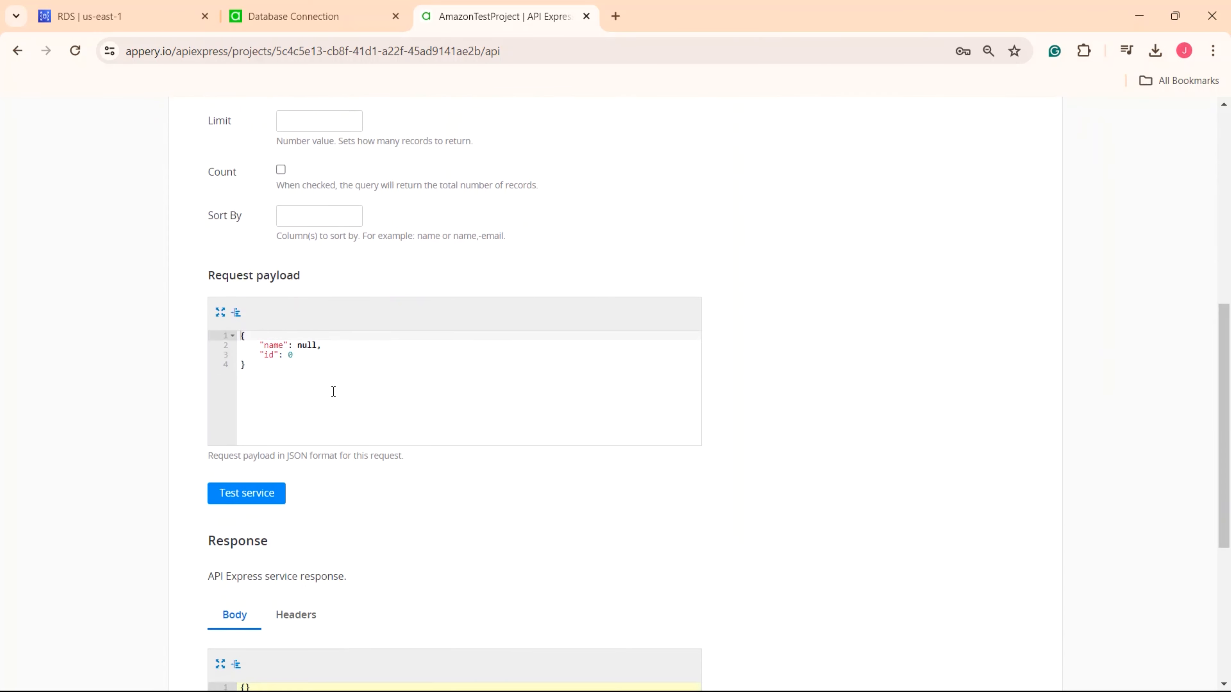
left_click_drag(298, 353, 256, 338)
key("Return")
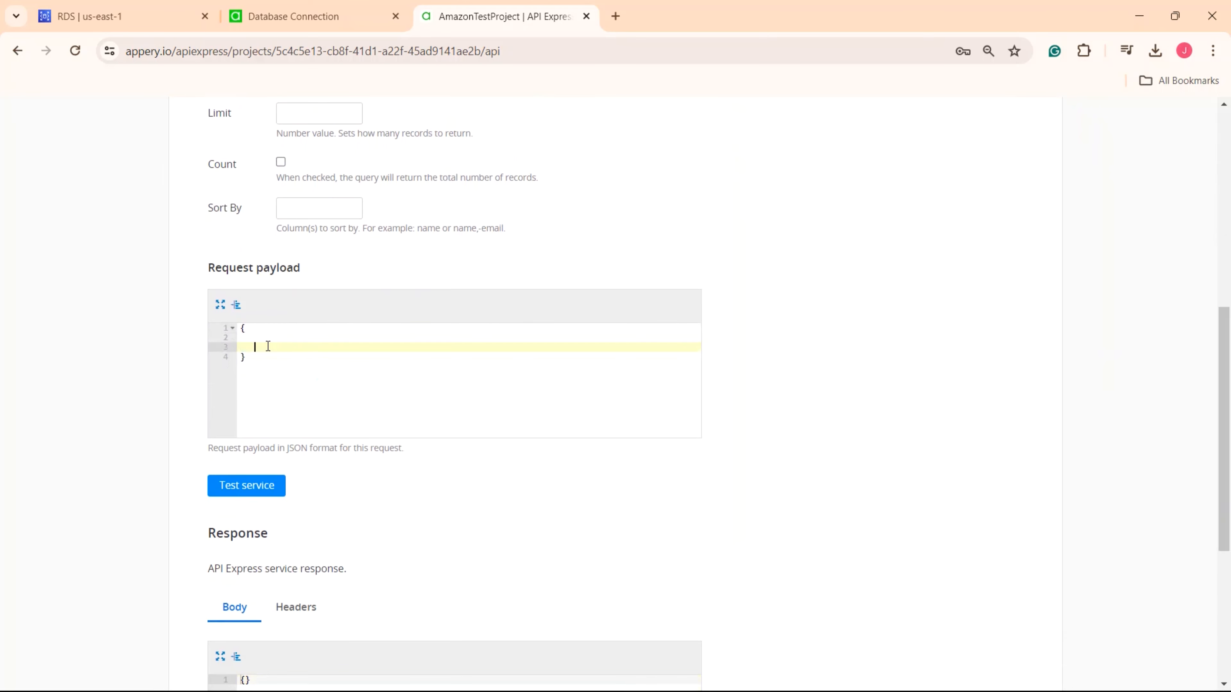
key("Return")
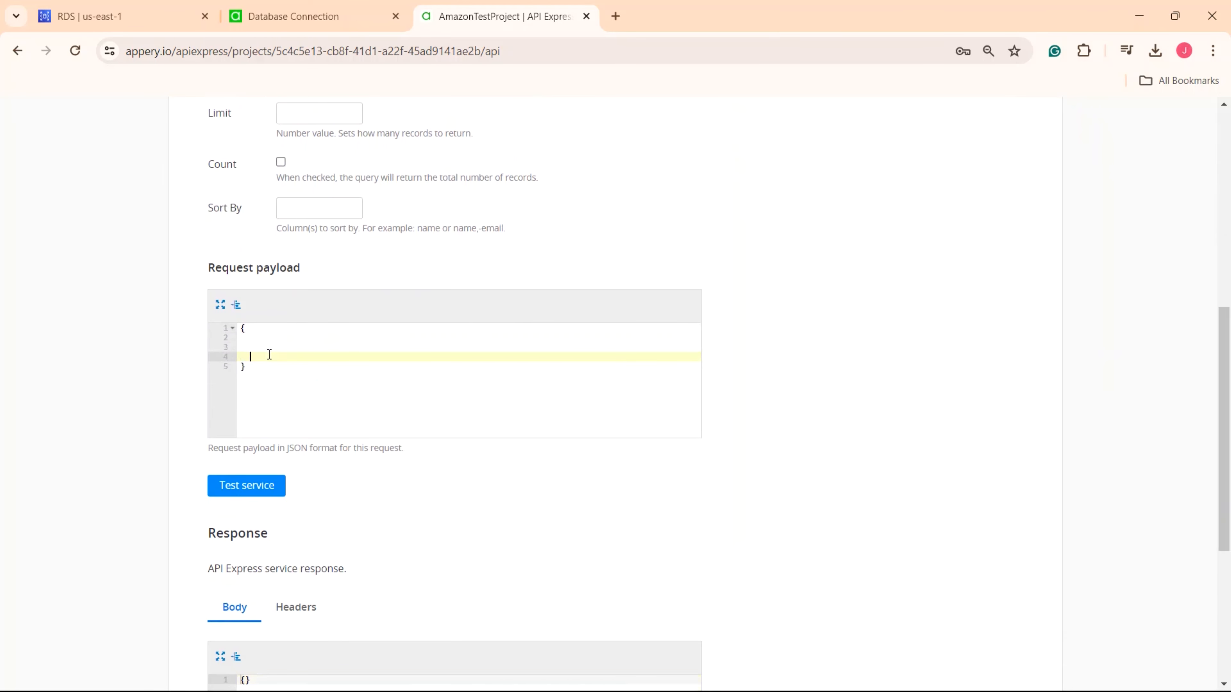
key("BackSpace")
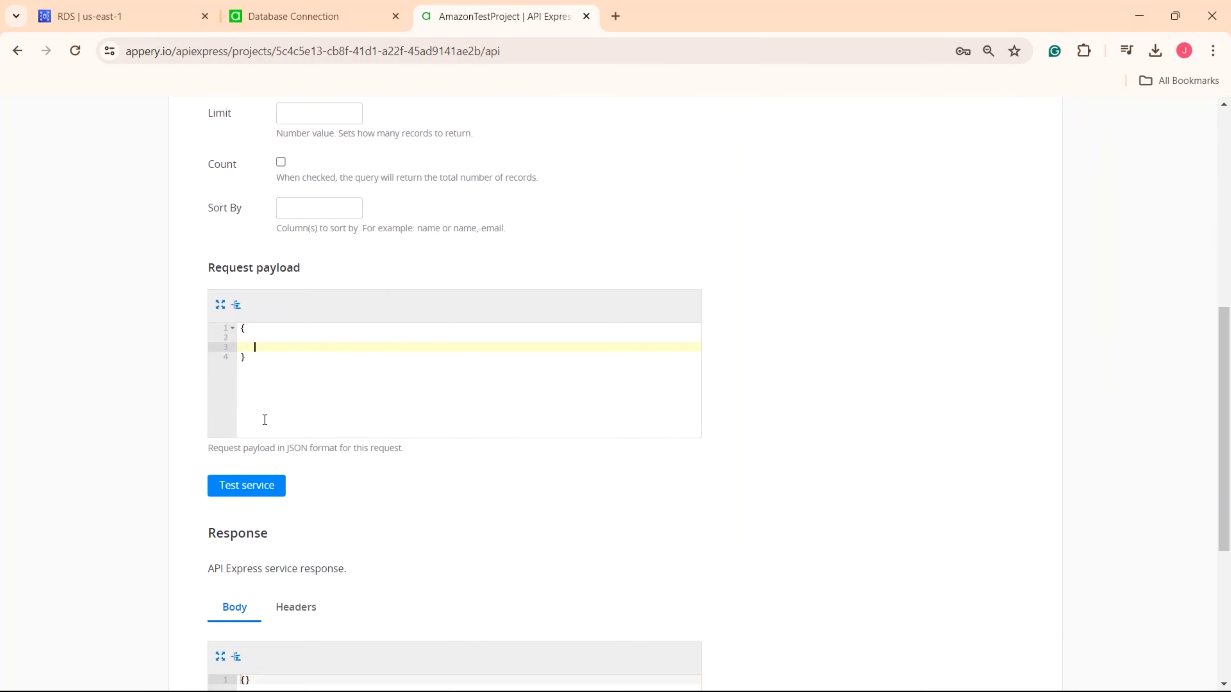
key("BackSpace")
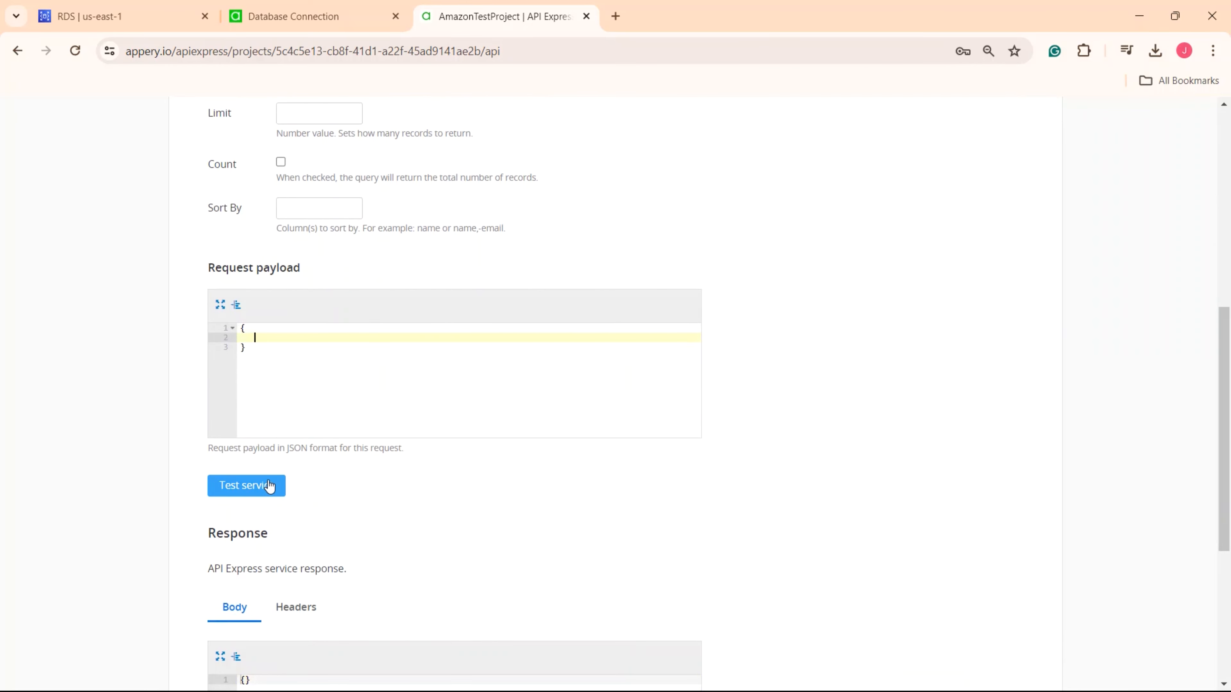
left_click(271, 486)
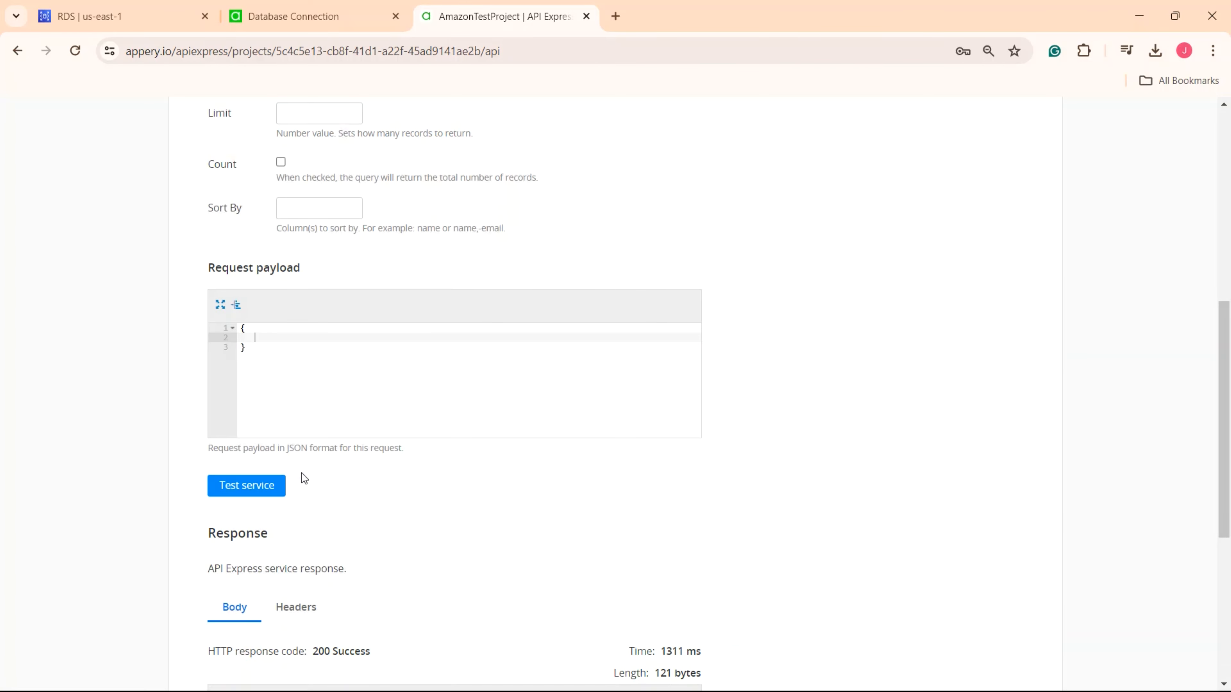
scroll(301, 473, "down", 7)
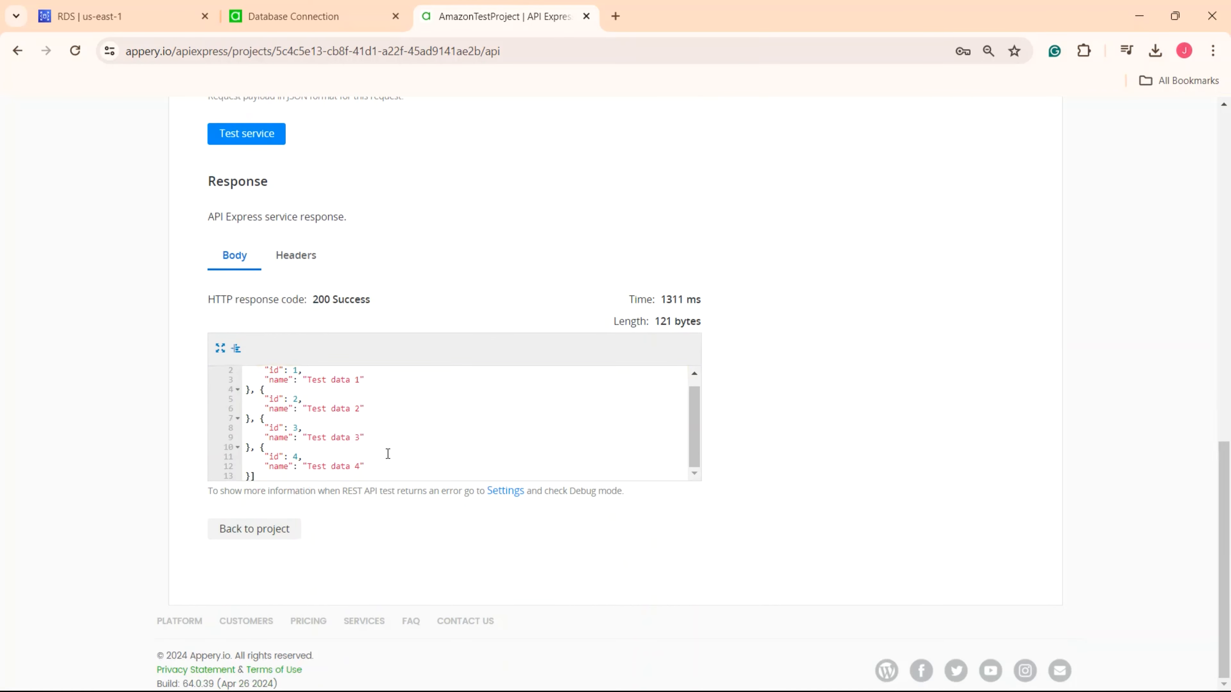
left_click(378, 469)
left_click_drag(378, 468, 251, 370)
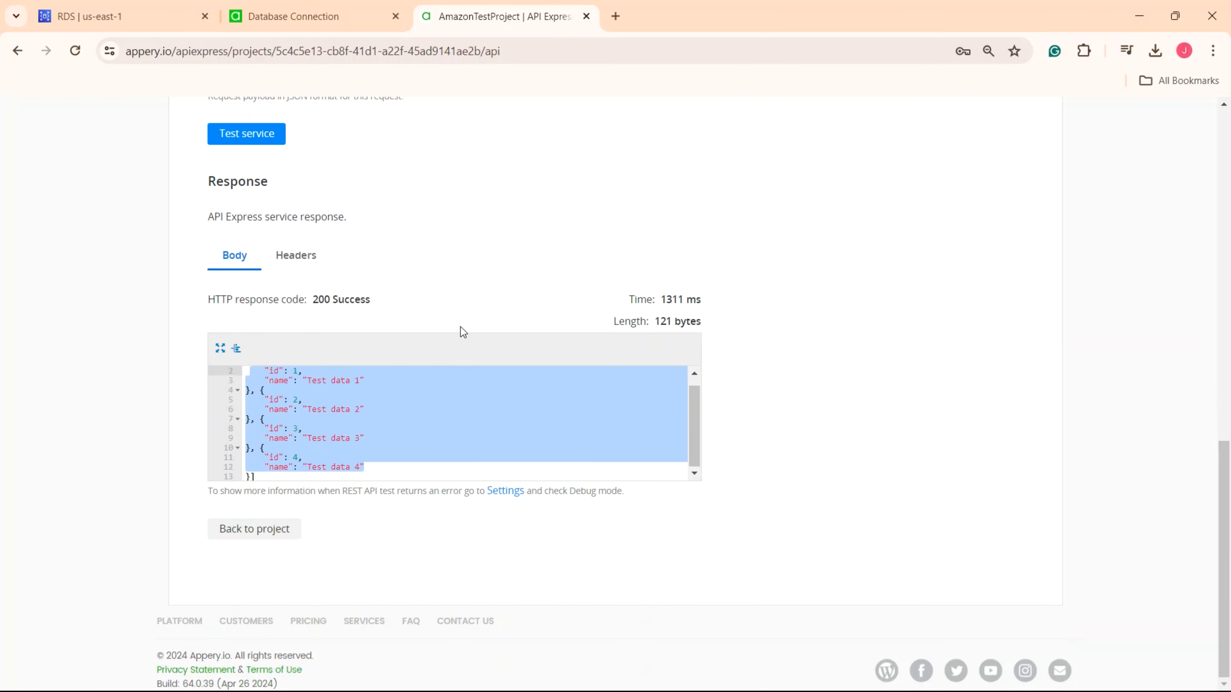
- Create a new app named RelationalDB_App from the Ionic Blank template
scroll(461, 328, "up", 10)
scroll(310, 128, "up", 5)
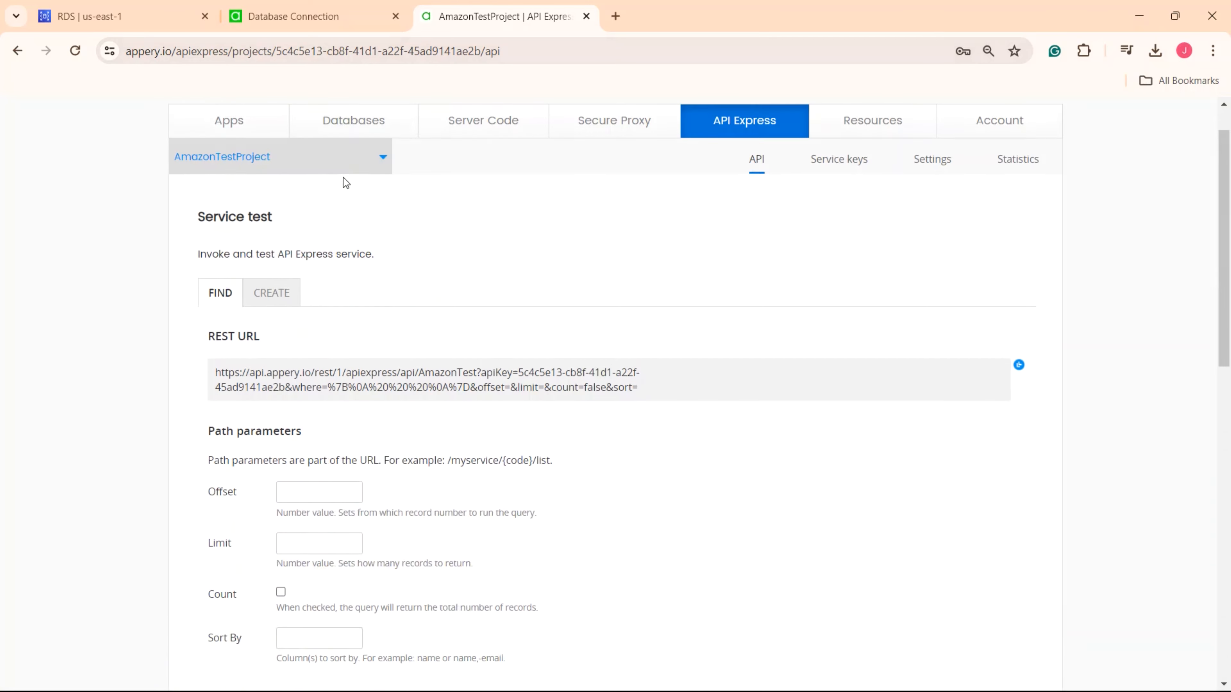
left_click(230, 173)
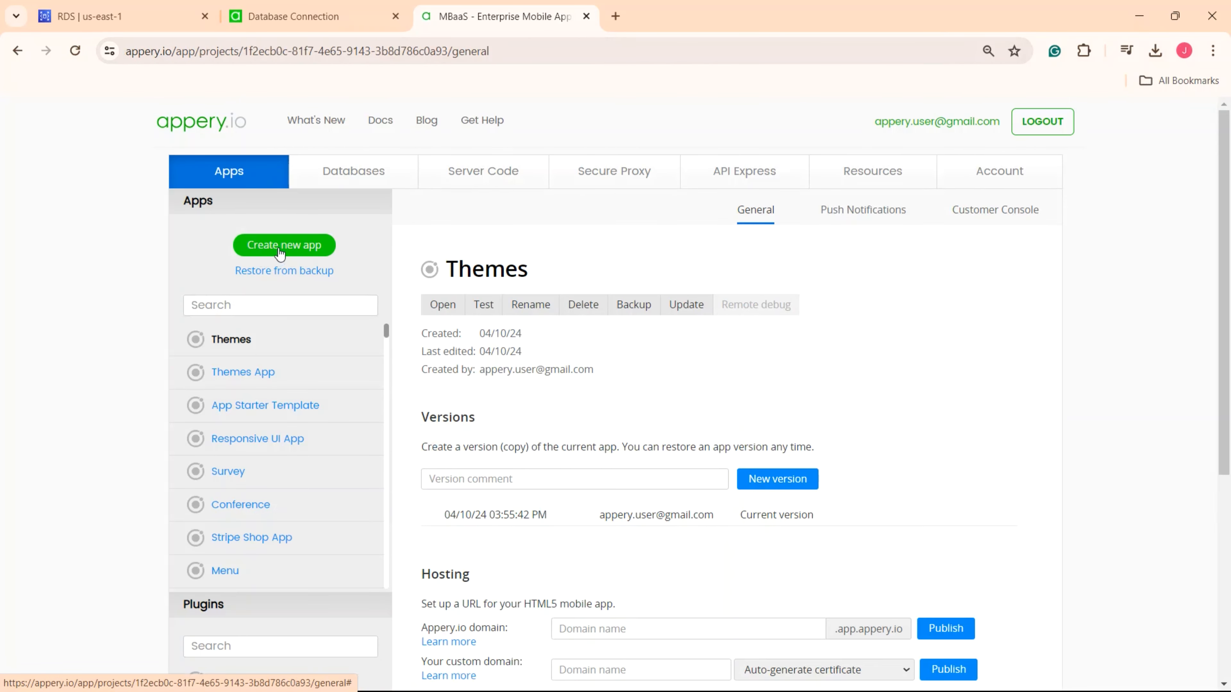
left_click(300, 247)
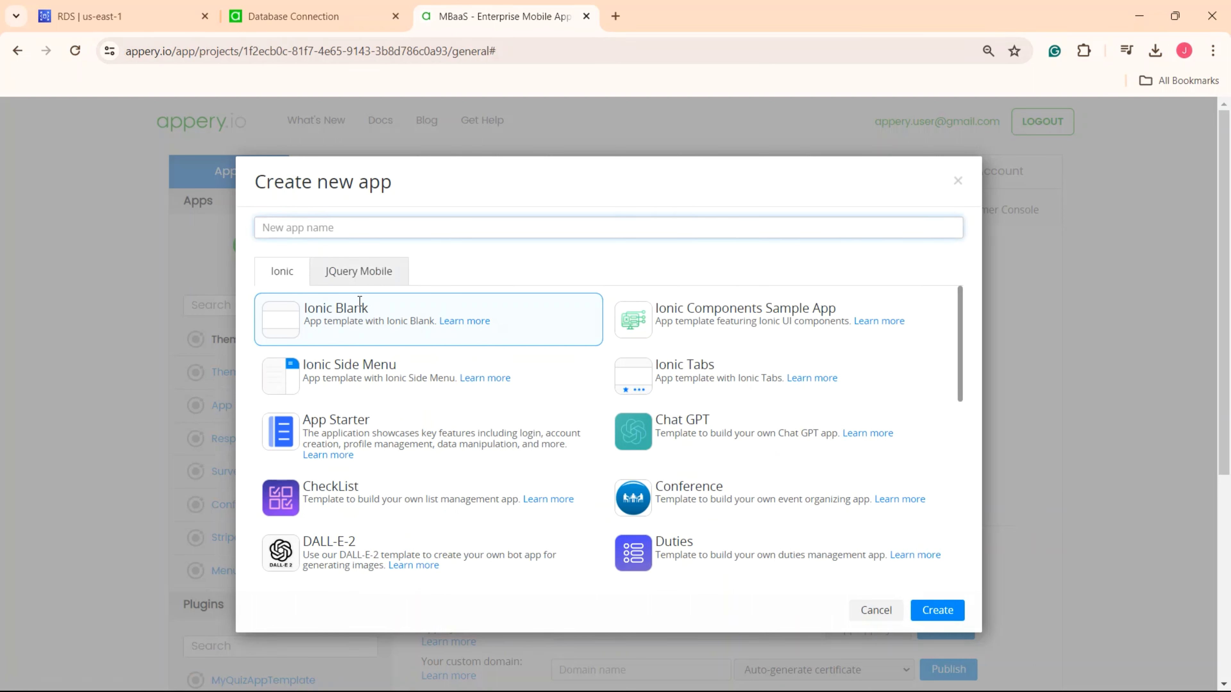
type("RelationalD")
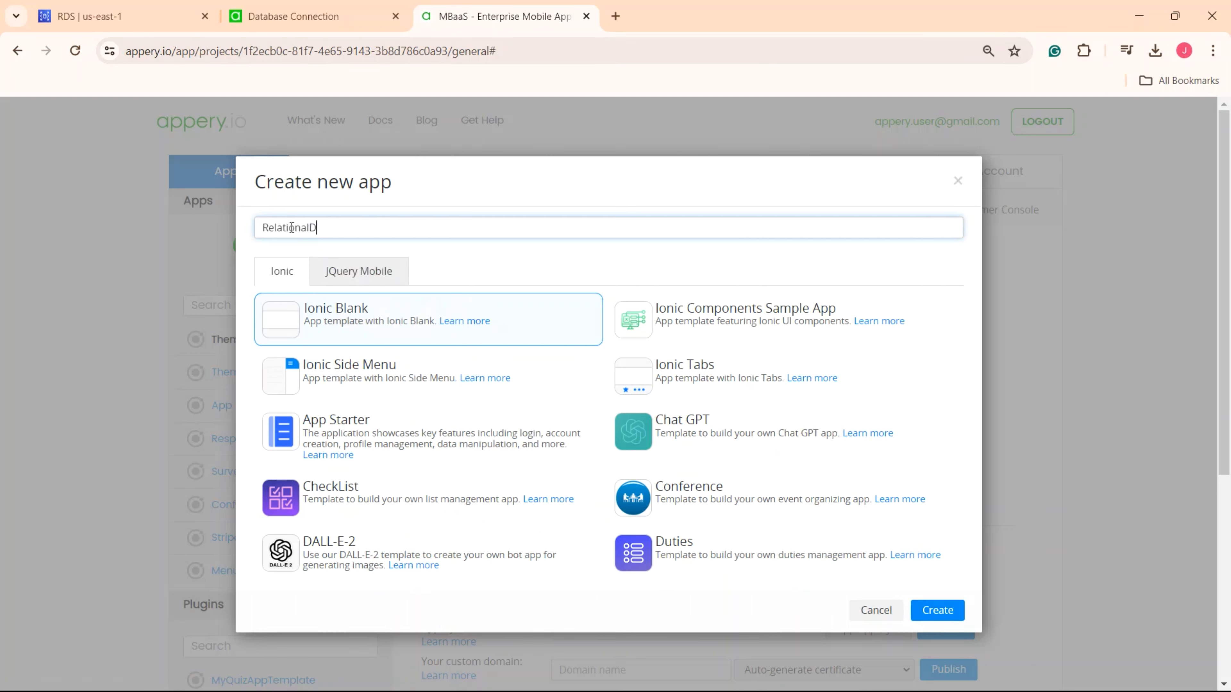
type("B_App")
left_click(942, 612)
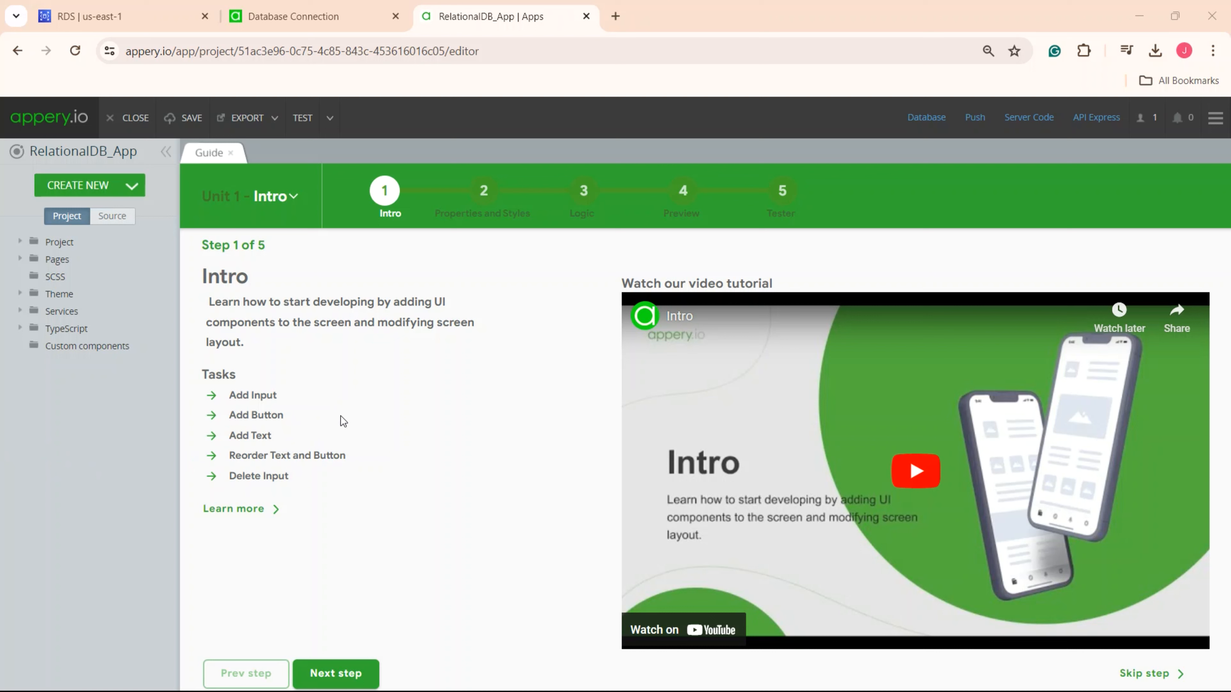
- Open the Screen1 page for design and add a List component to its content area
left_click(20, 242)
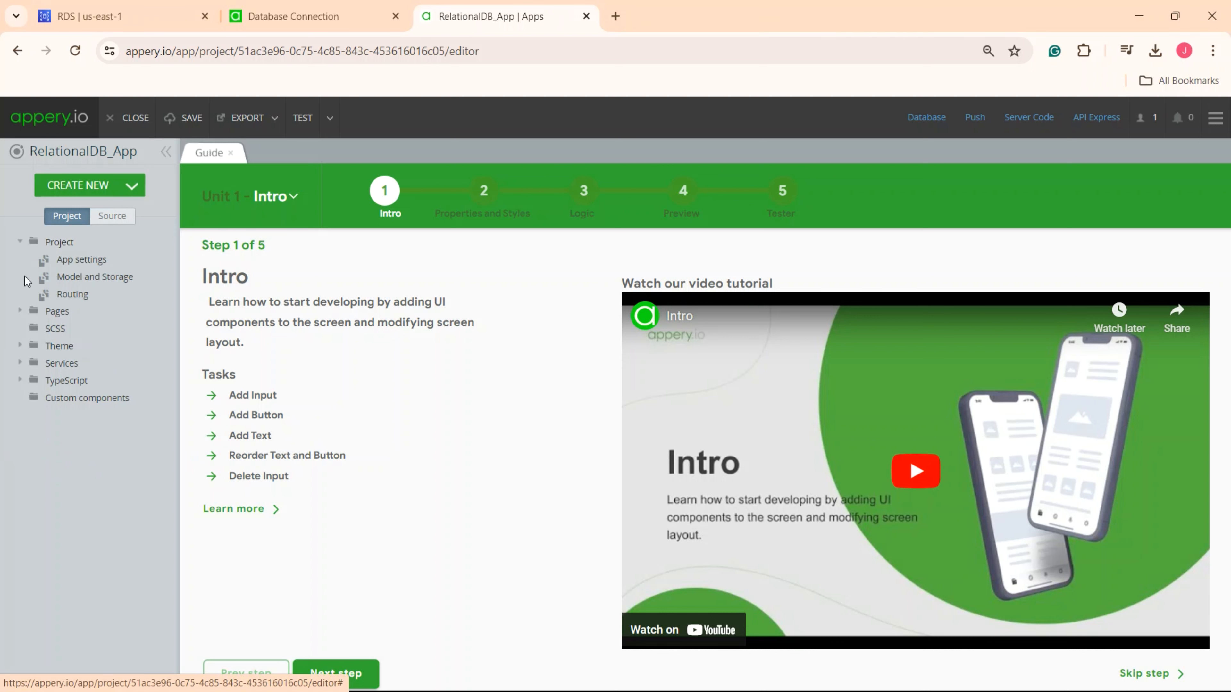
left_click(20, 311)
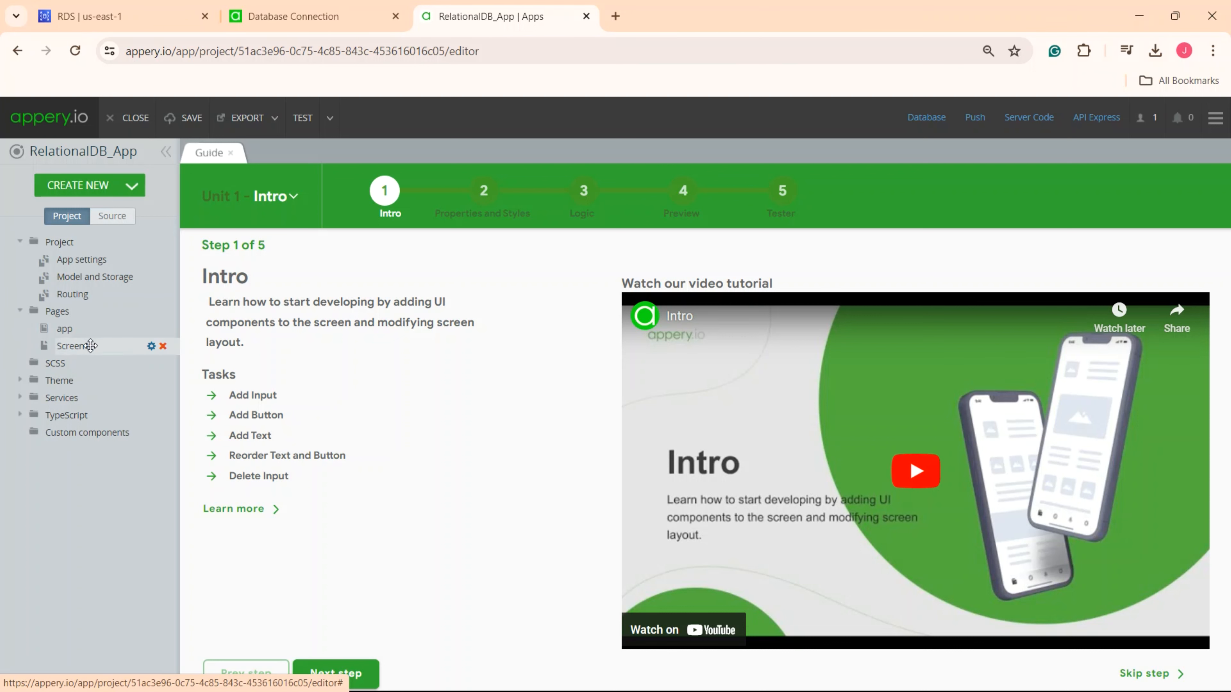
left_click(110, 348)
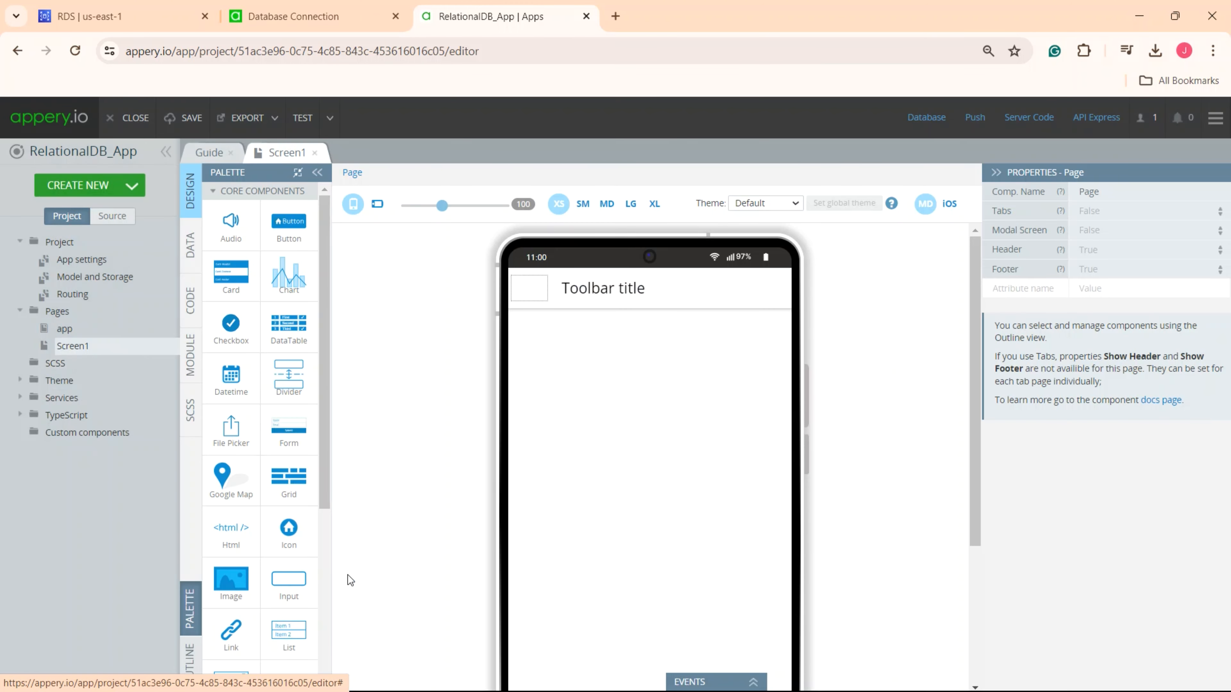
left_click_drag(288, 631, 615, 349)
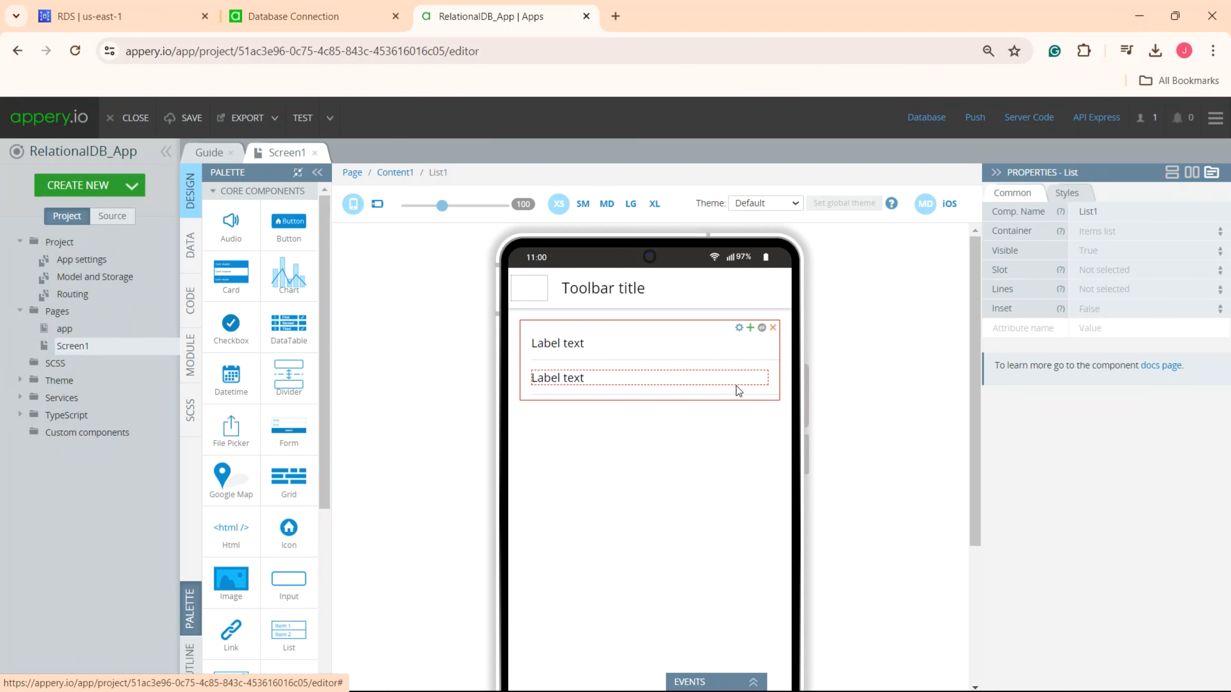
- Delete the second item from the list on Screen1 and save the app
left_click(772, 391)
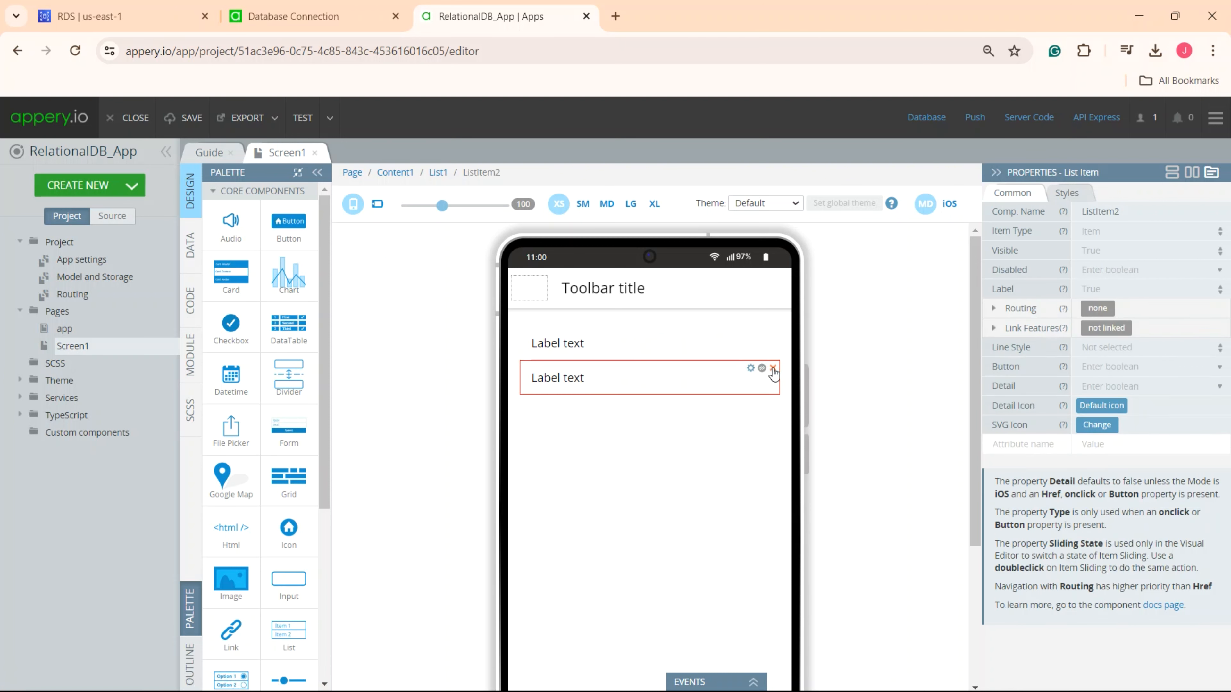
left_click(773, 368)
left_click(658, 260)
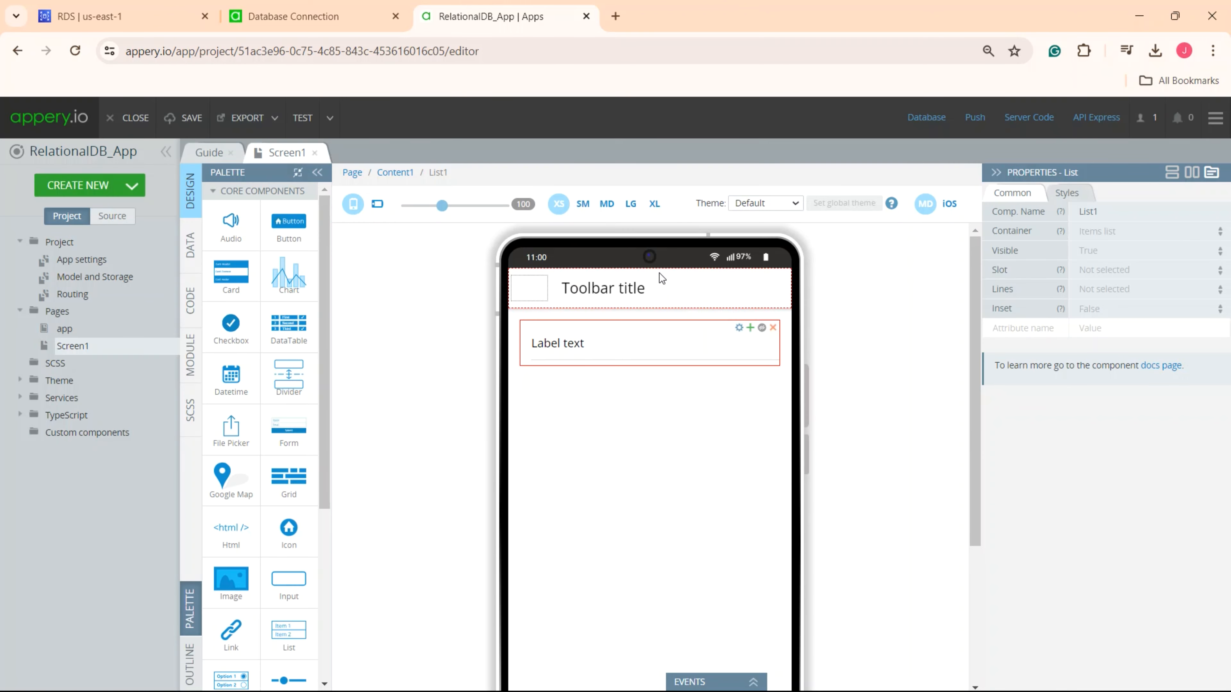
left_click(598, 420)
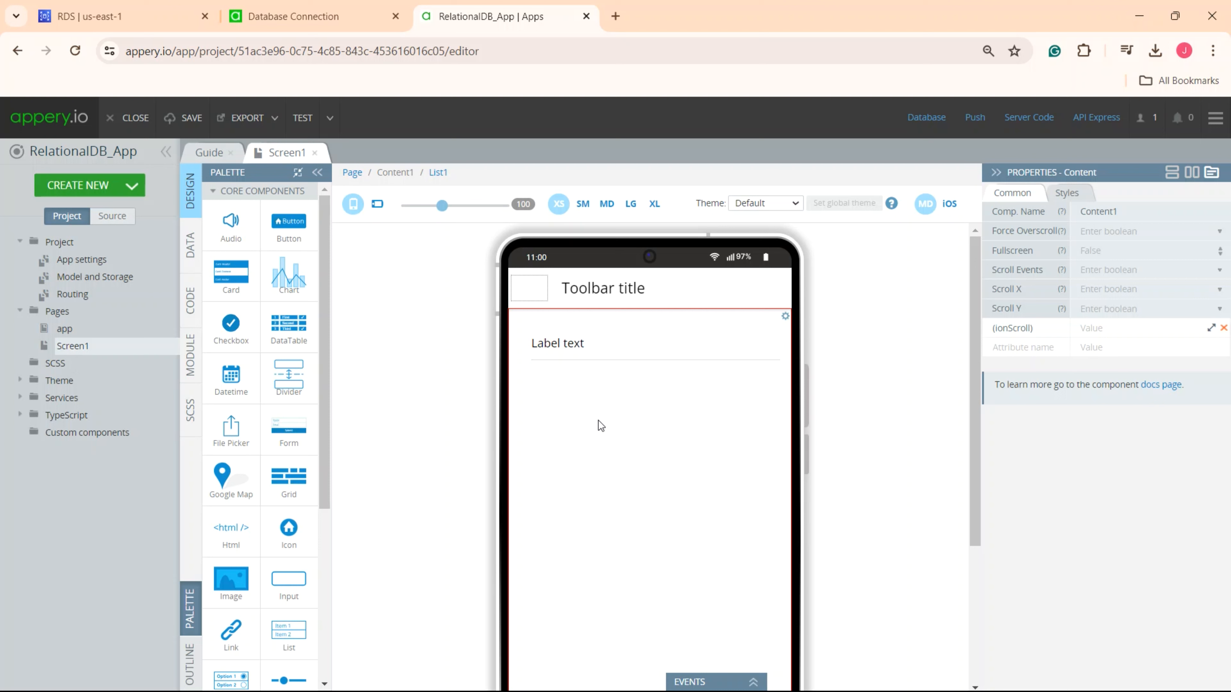
left_click(179, 118)
- Generate the AmazonTest service from AmazonTestProject with the API Express Generator, using the Appery.io domain, and close the generator
left_click(113, 189)
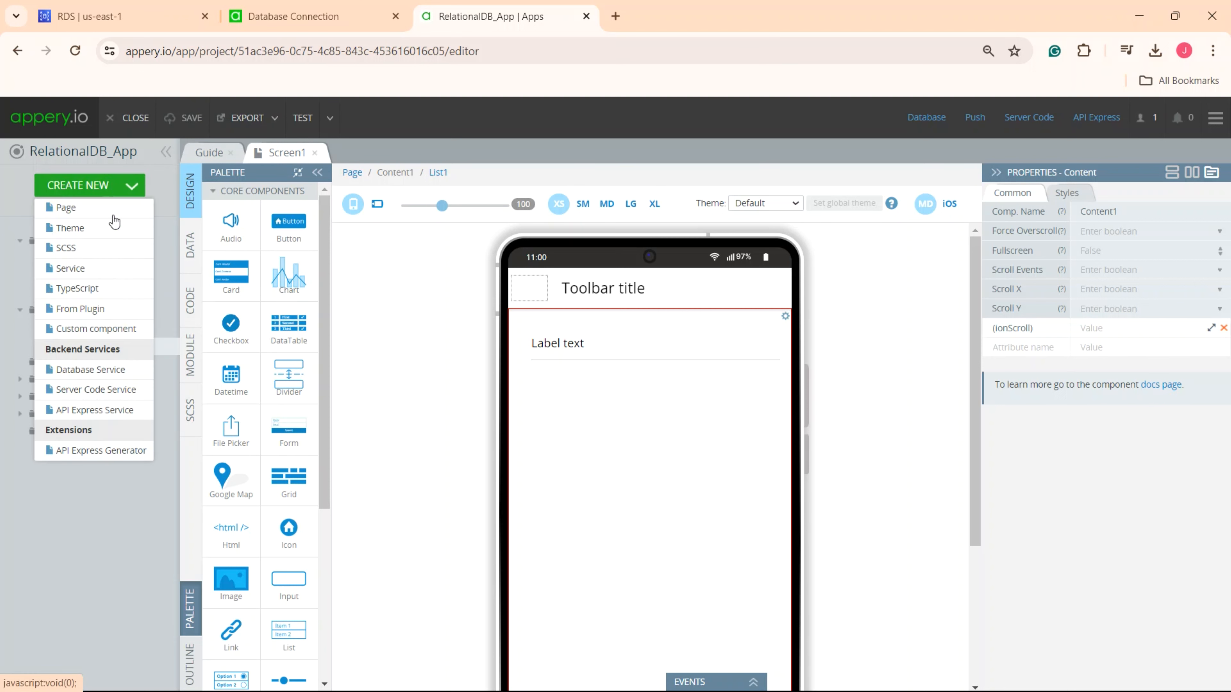
left_click(139, 452)
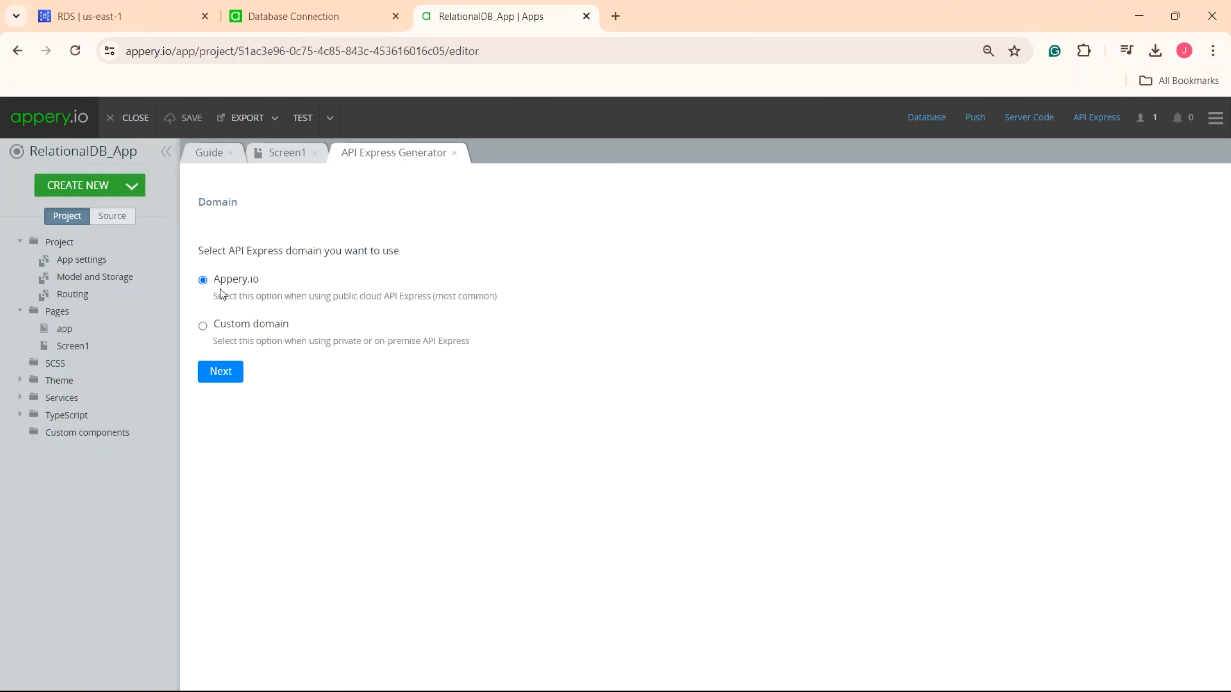
left_click(227, 375)
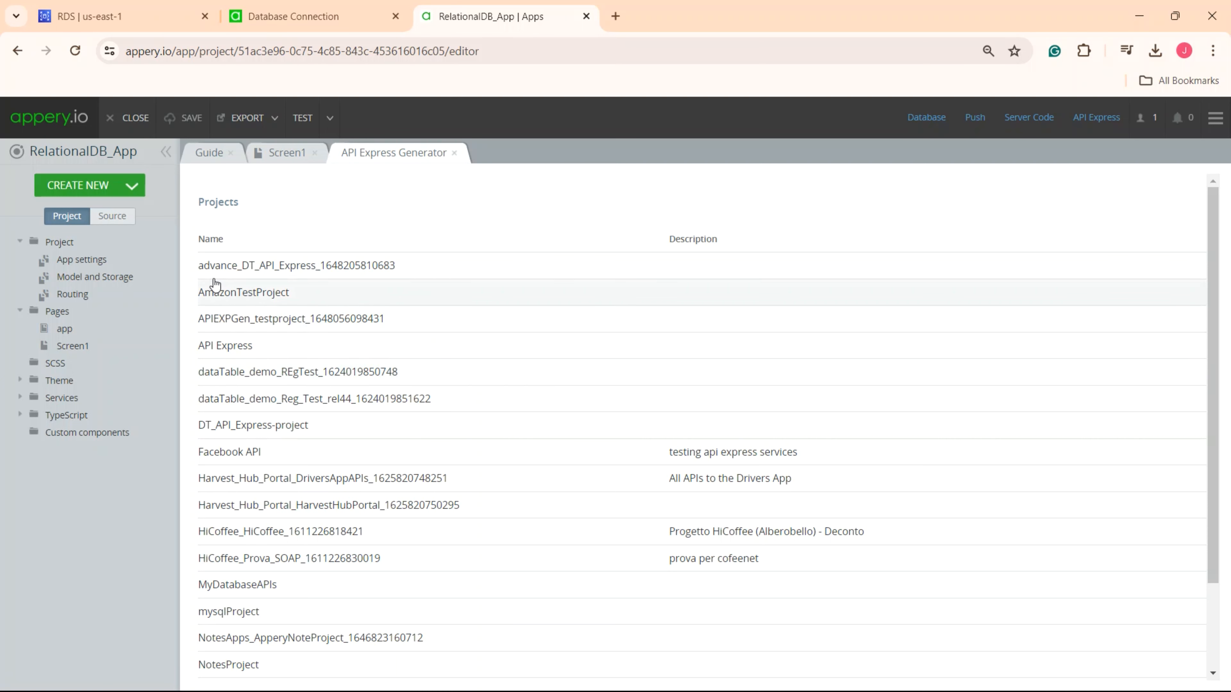
left_click(243, 296)
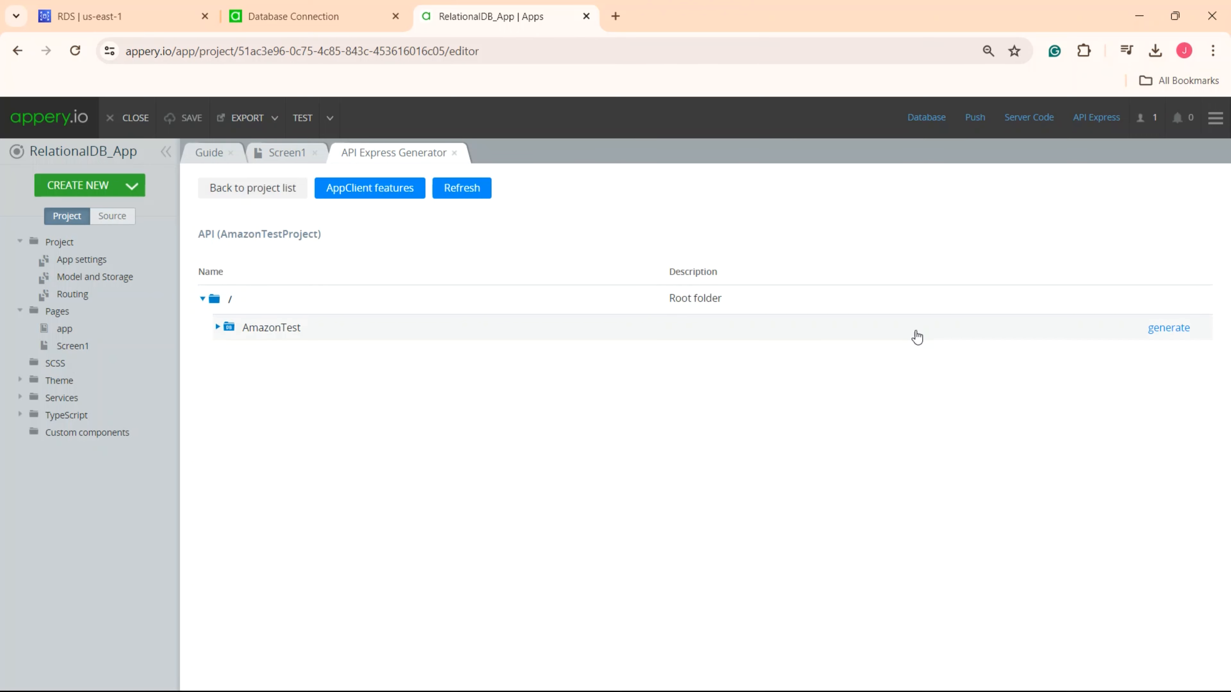
left_click(1168, 329)
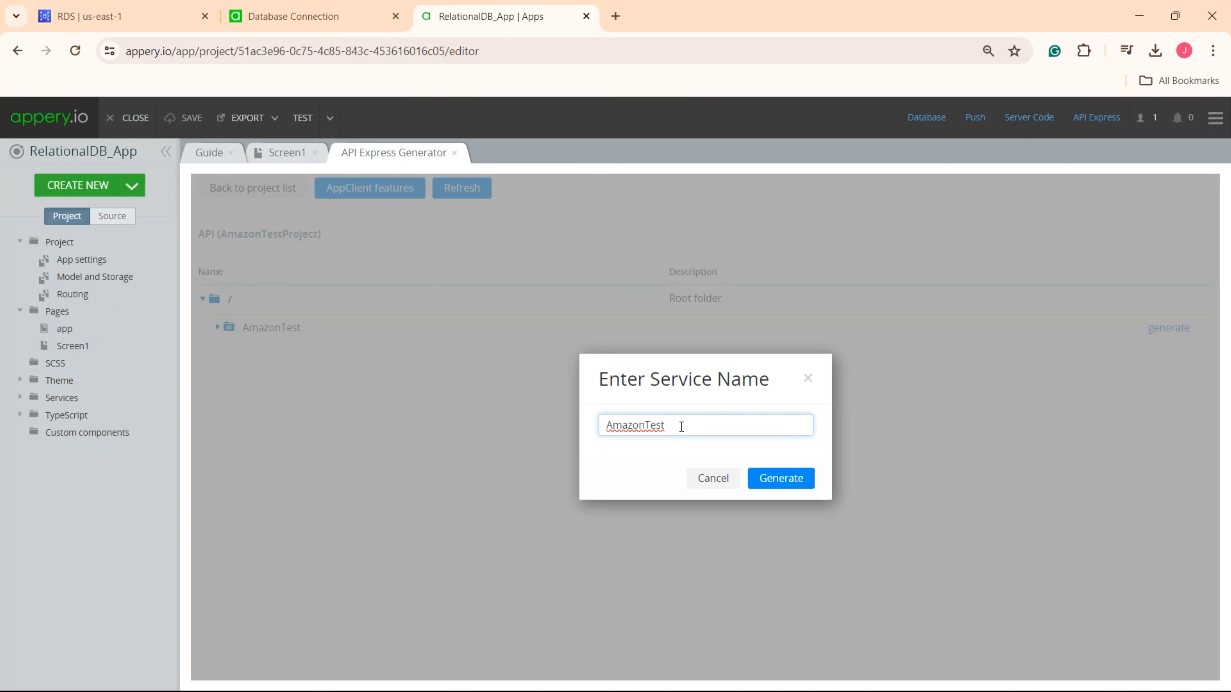
left_click_drag(682, 427, 600, 425)
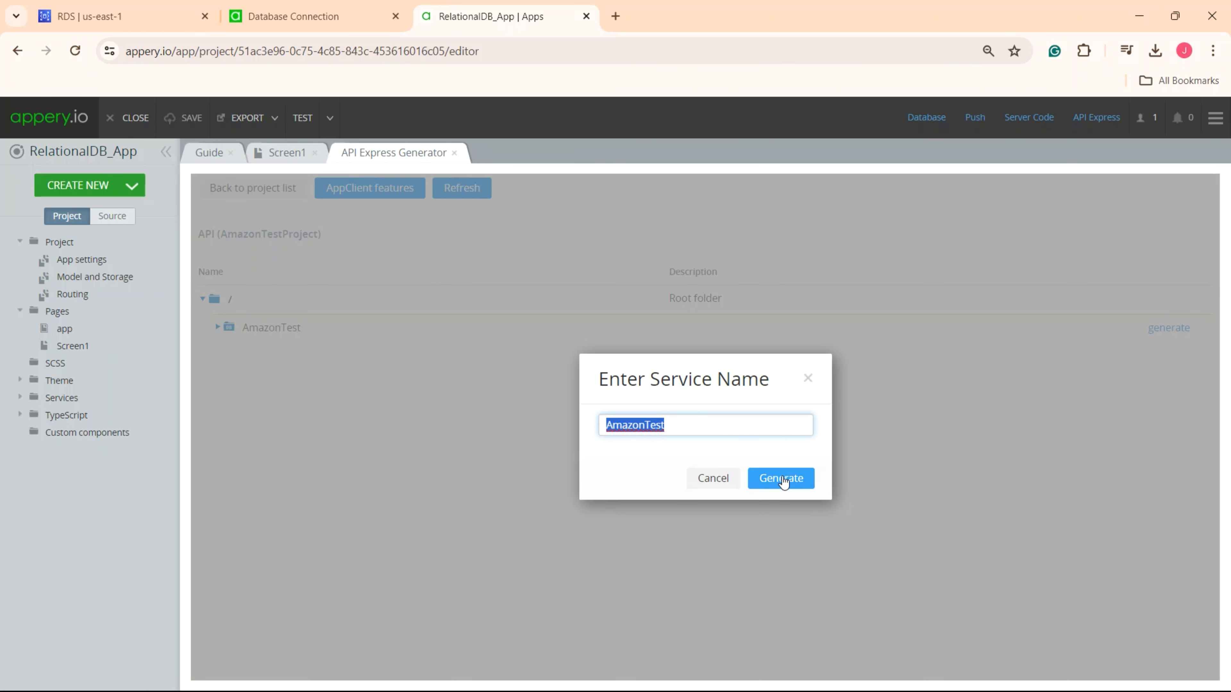
left_click(794, 483)
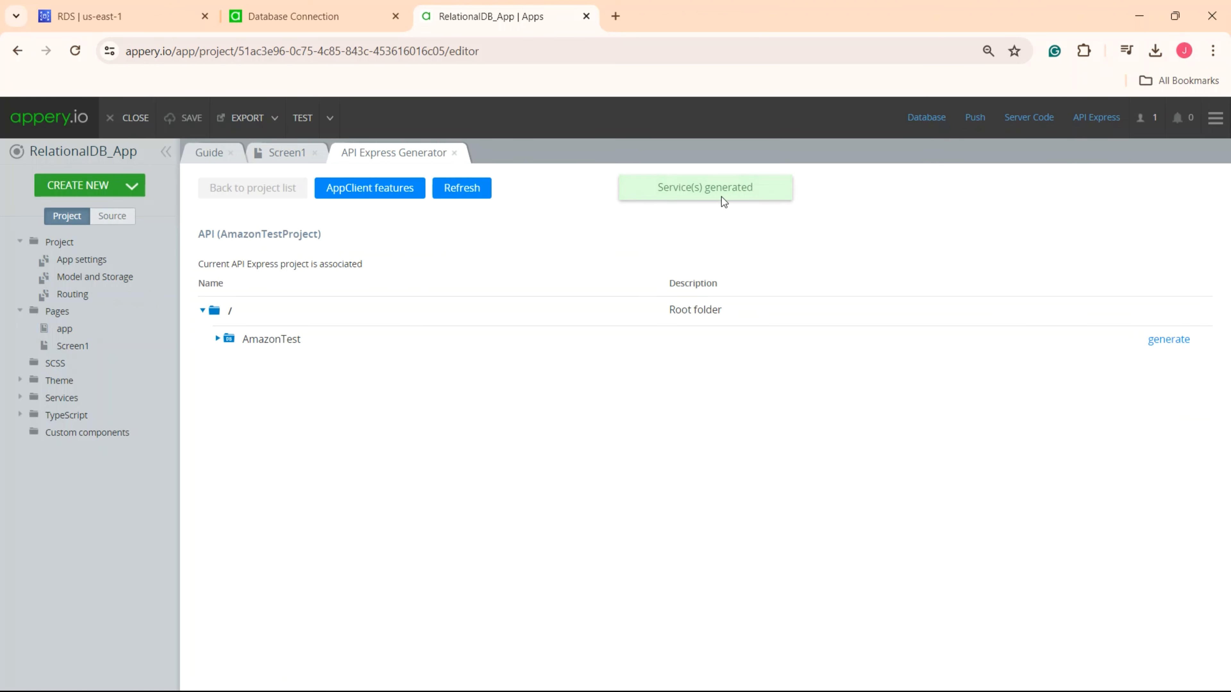
left_click(474, 192)
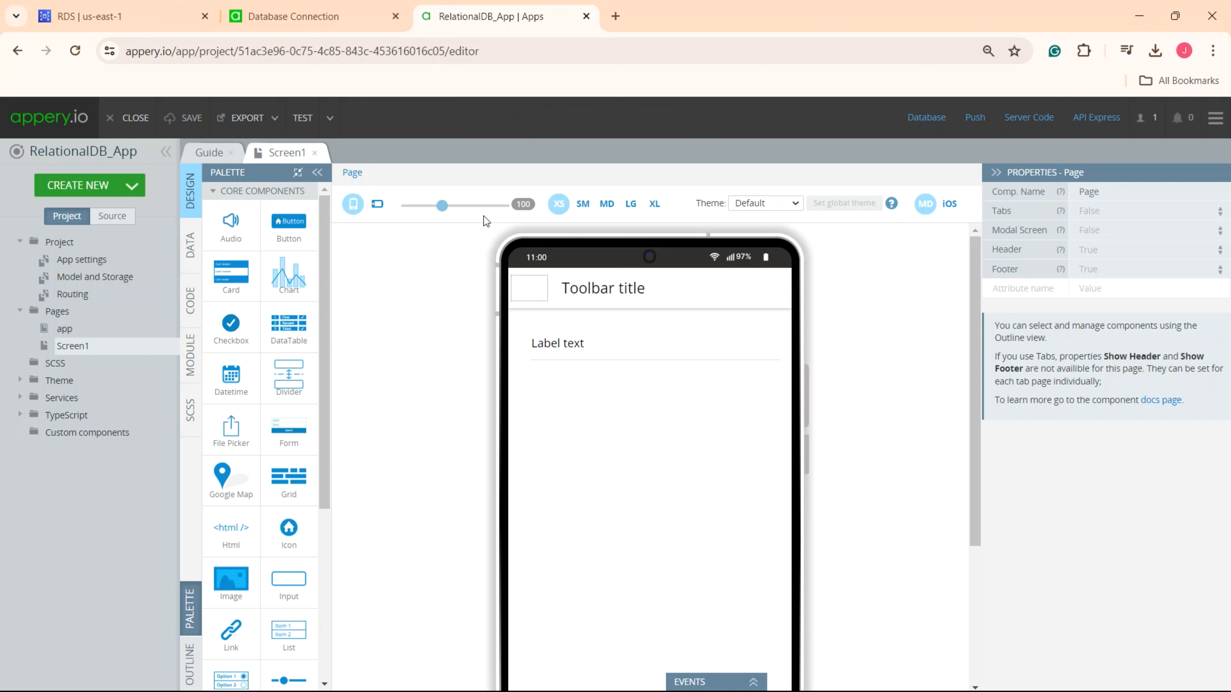
- Expand the app's API Express services to examine the ones generated for the AmazonTest model
left_click(61, 398)
left_click(82, 433)
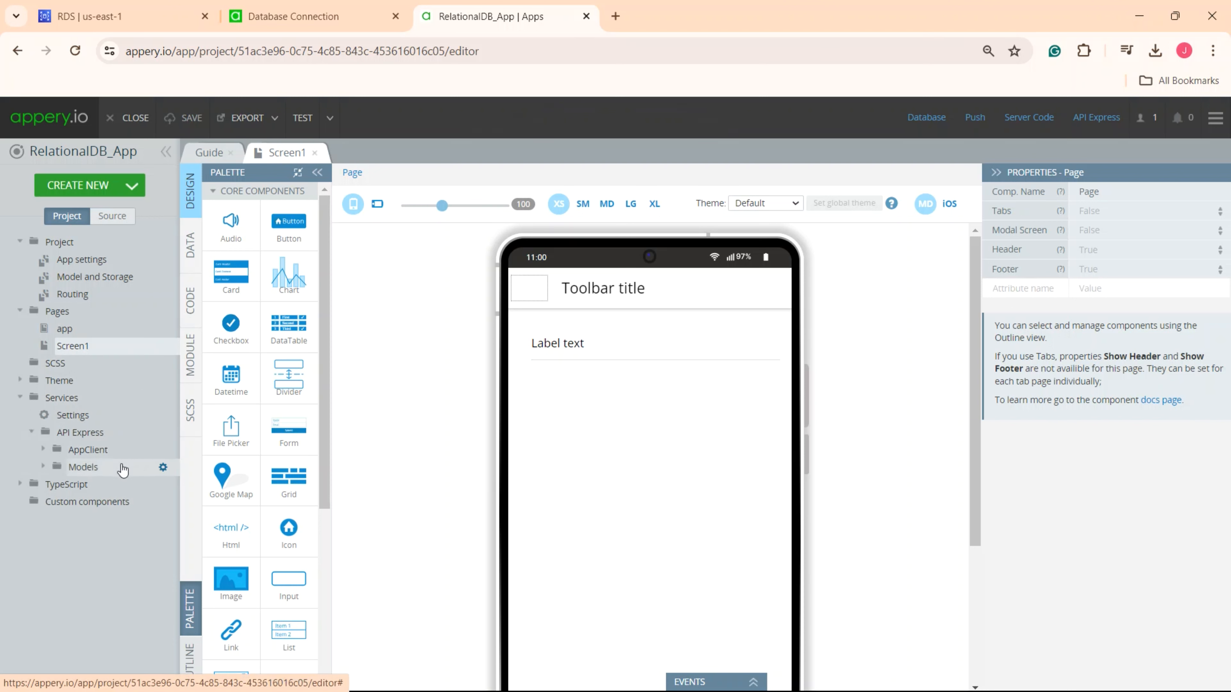
left_click(83, 467)
left_click(104, 484)
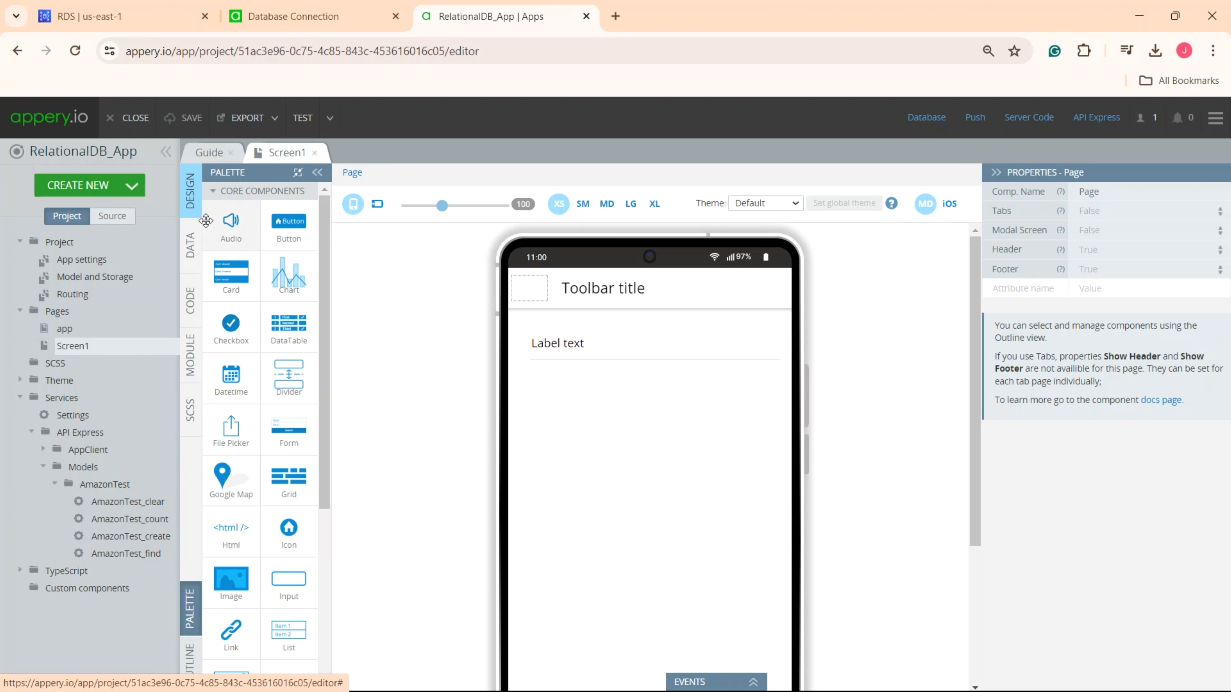
- Add AmazonTest_find as a datasource on Screen1 and open its Success event mapping
left_click(191, 253)
left_click(402, 185)
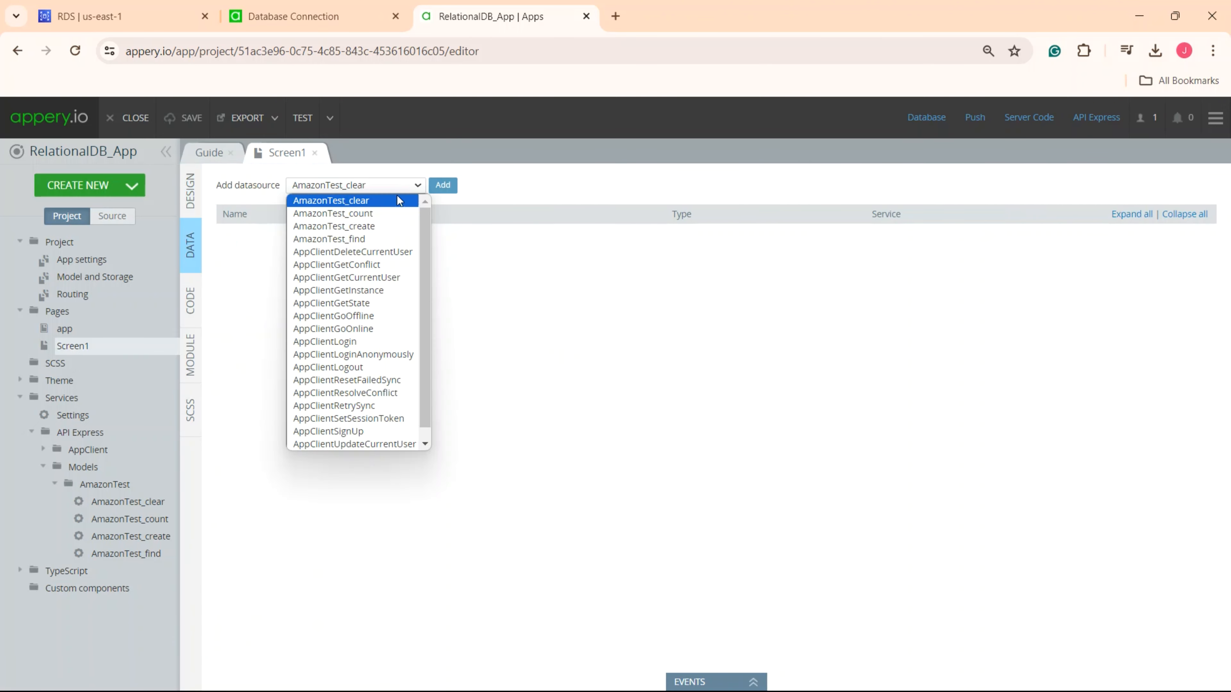
left_click(374, 237)
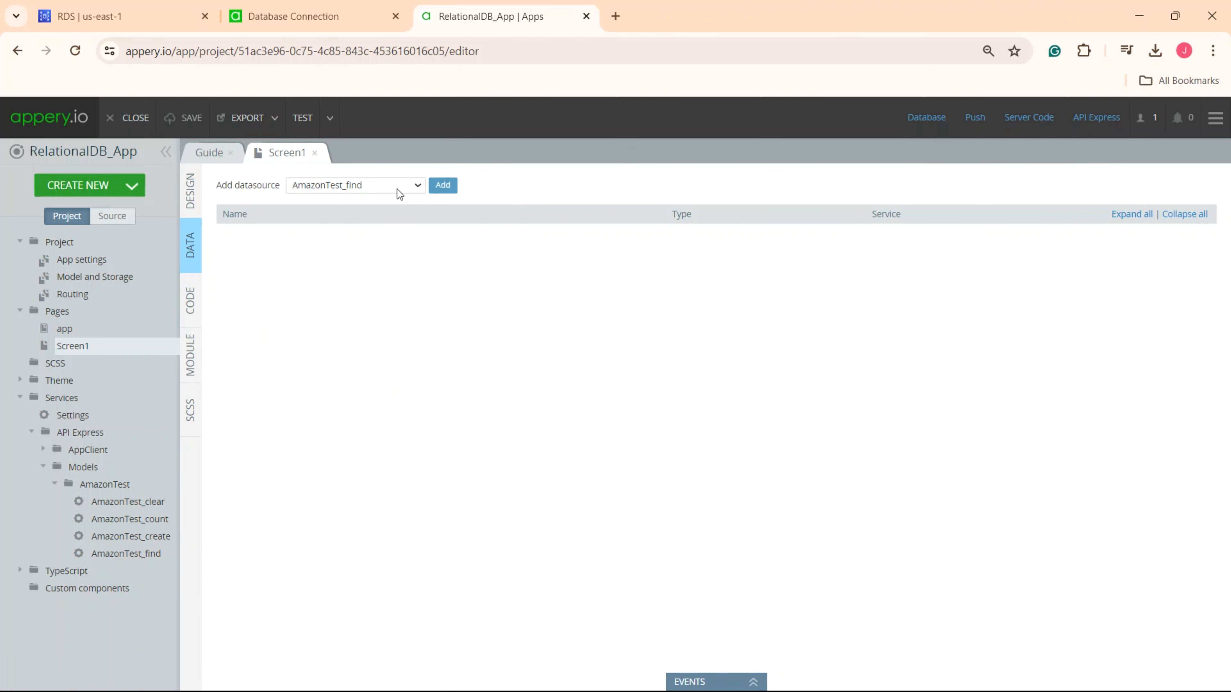
left_click(449, 189)
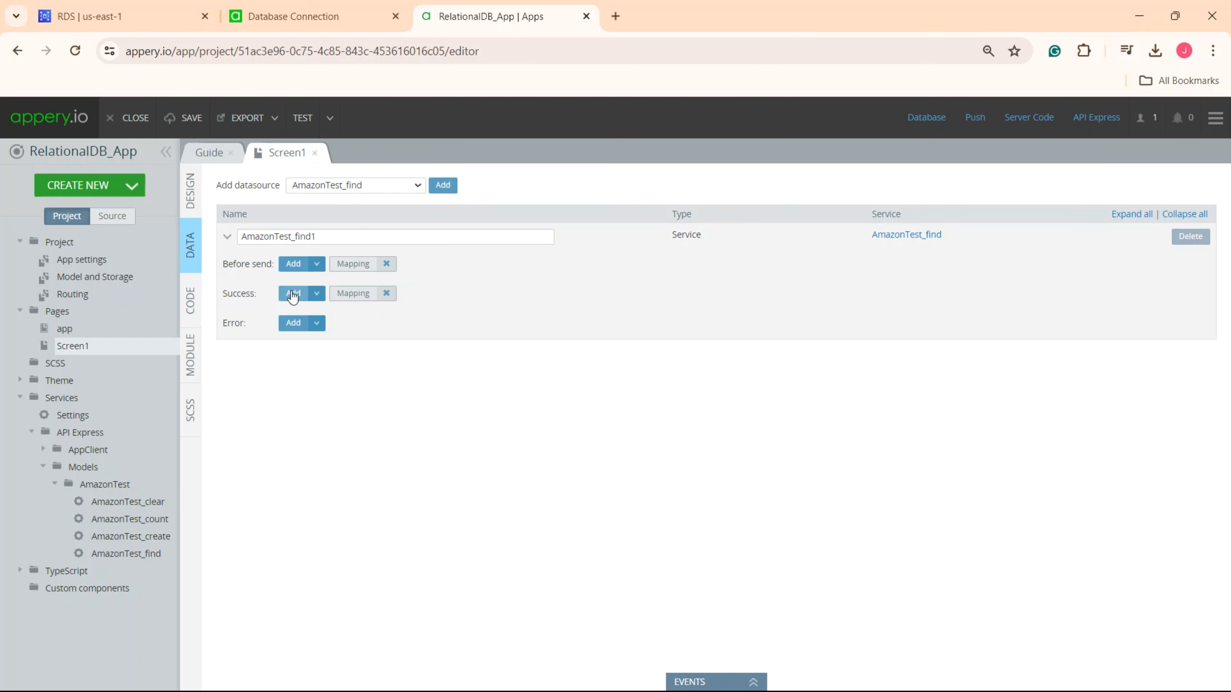
left_click(358, 295)
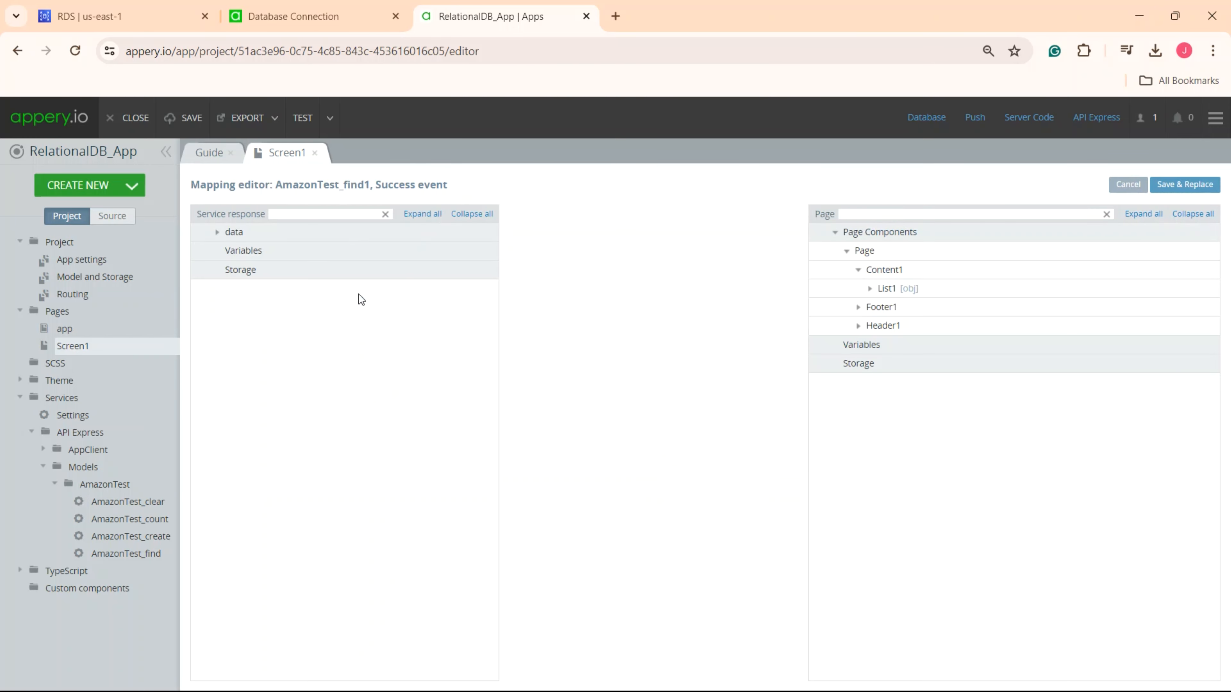
- Map the response's $[i] to ListItem1 and name to ItemLabel1's Text, and save the Success mapping
left_click(422, 214)
left_click(1143, 213)
left_click_drag(420, 272, 821, 345)
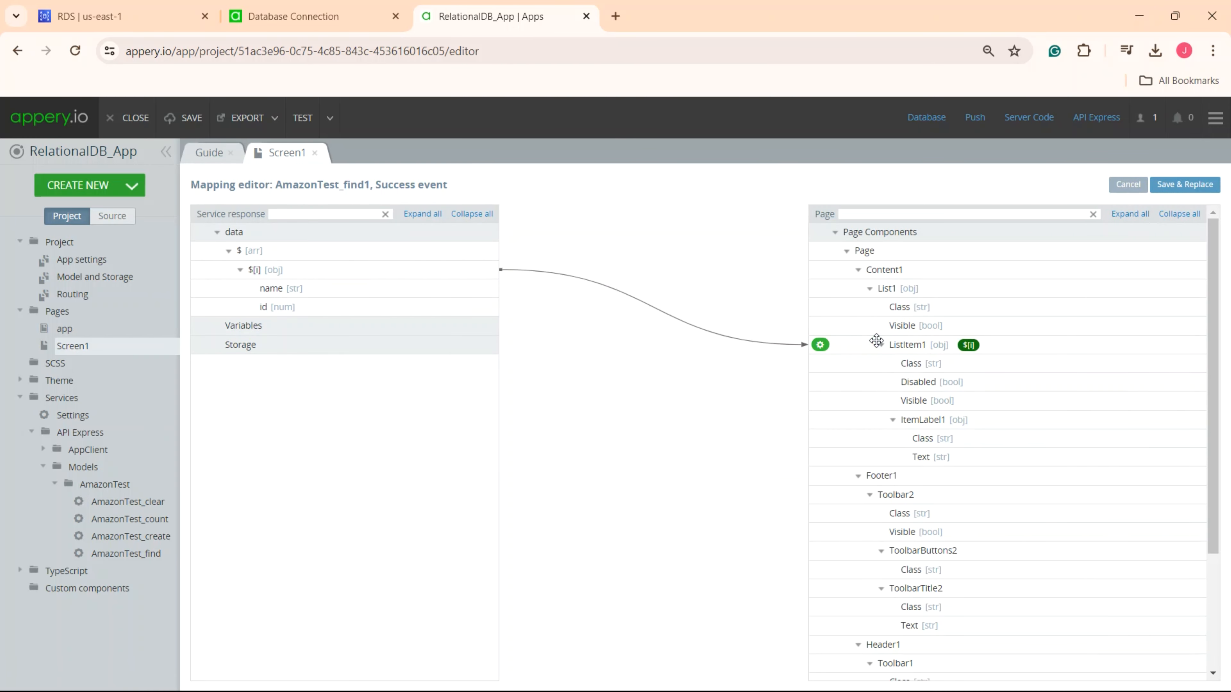
left_click_drag(473, 288, 816, 451)
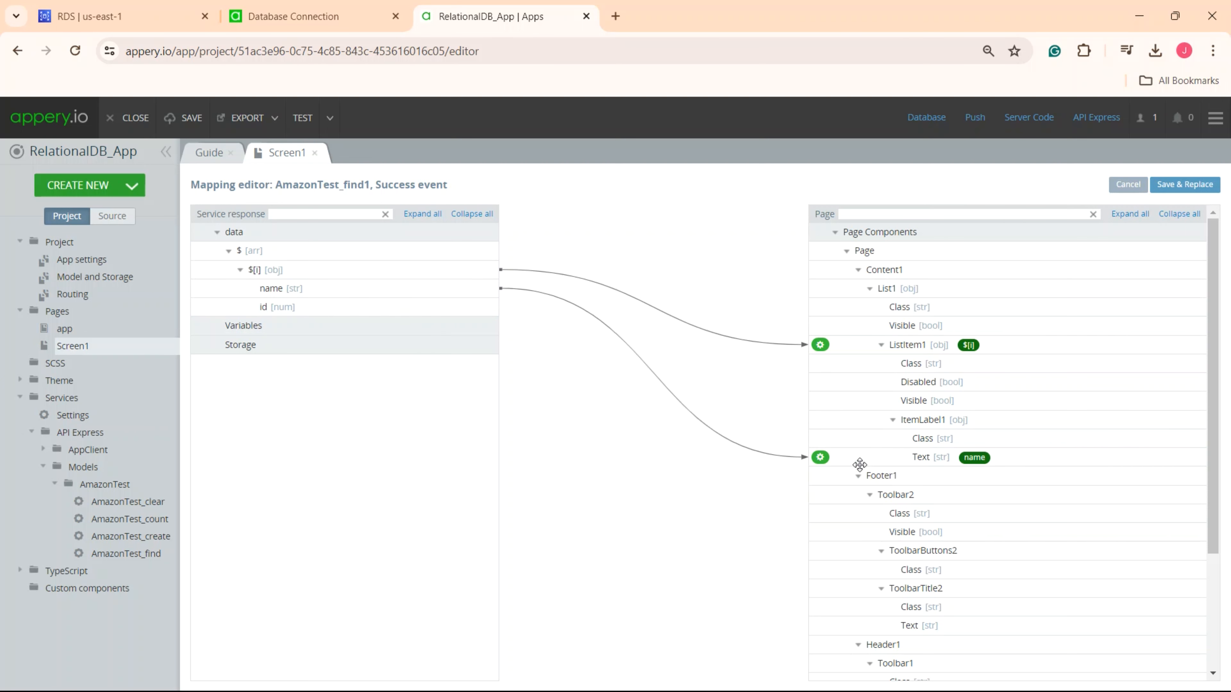
left_click(1166, 185)
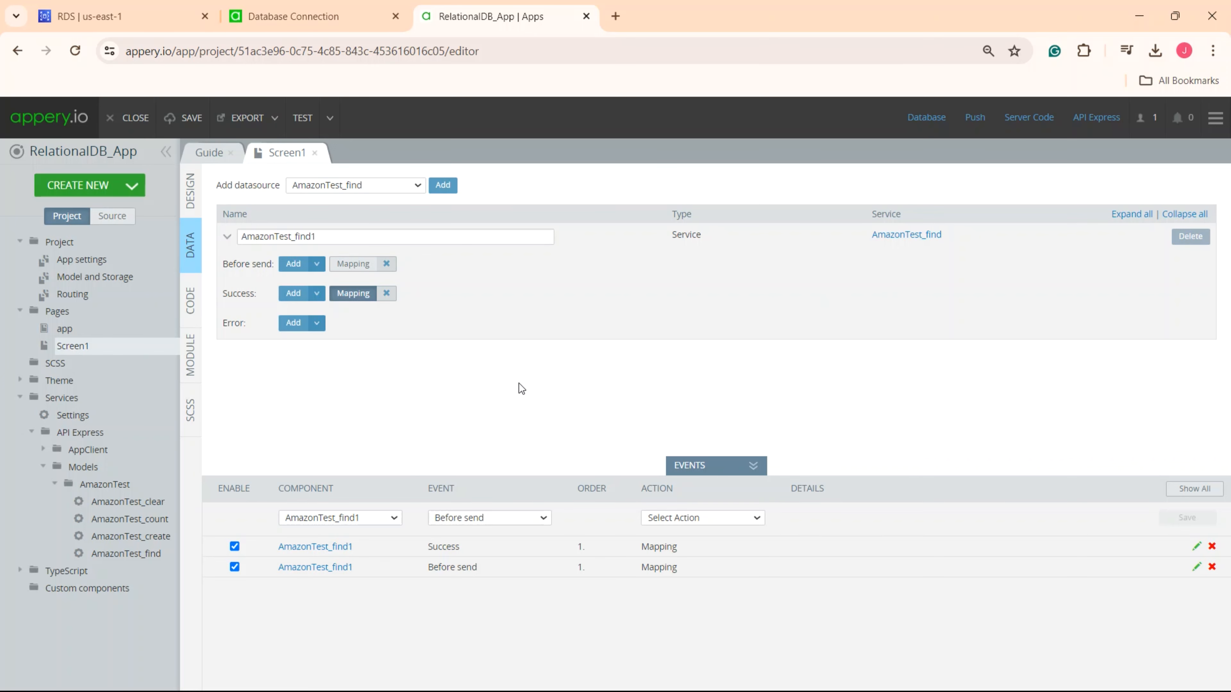
- Add an After page showing event to Screen1's page that invokes the AmazonTest_find1 service
left_click(190, 191)
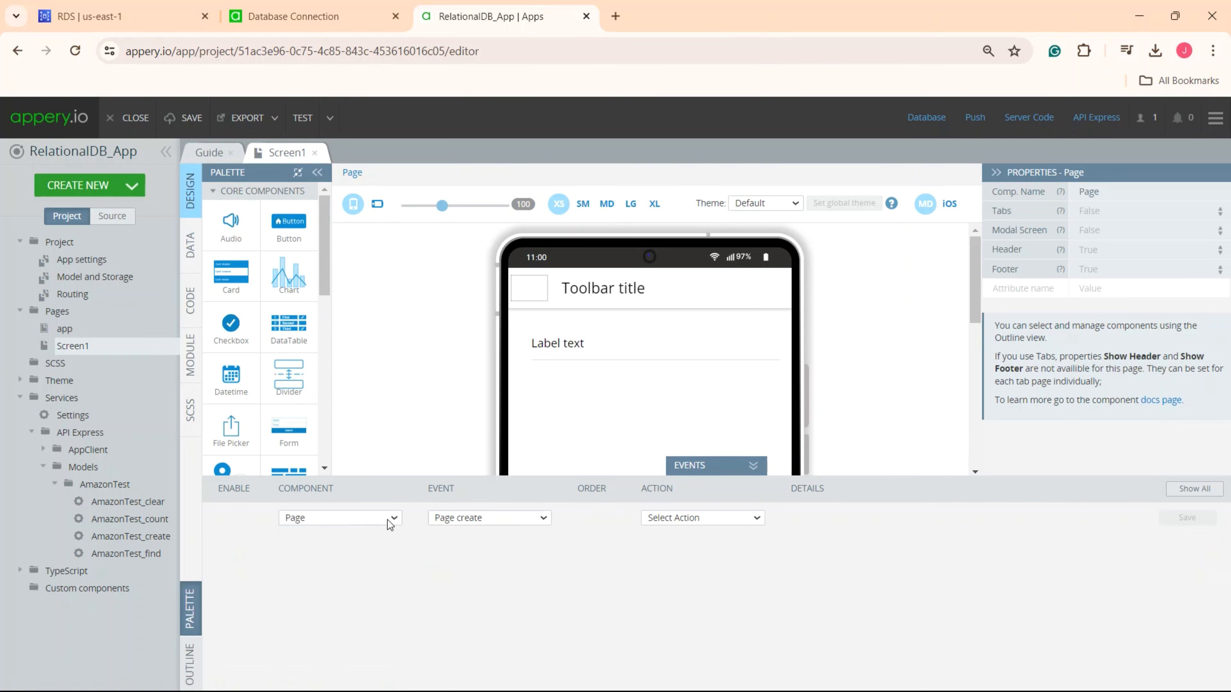
left_click(518, 520)
left_click(517, 421)
left_click(733, 517)
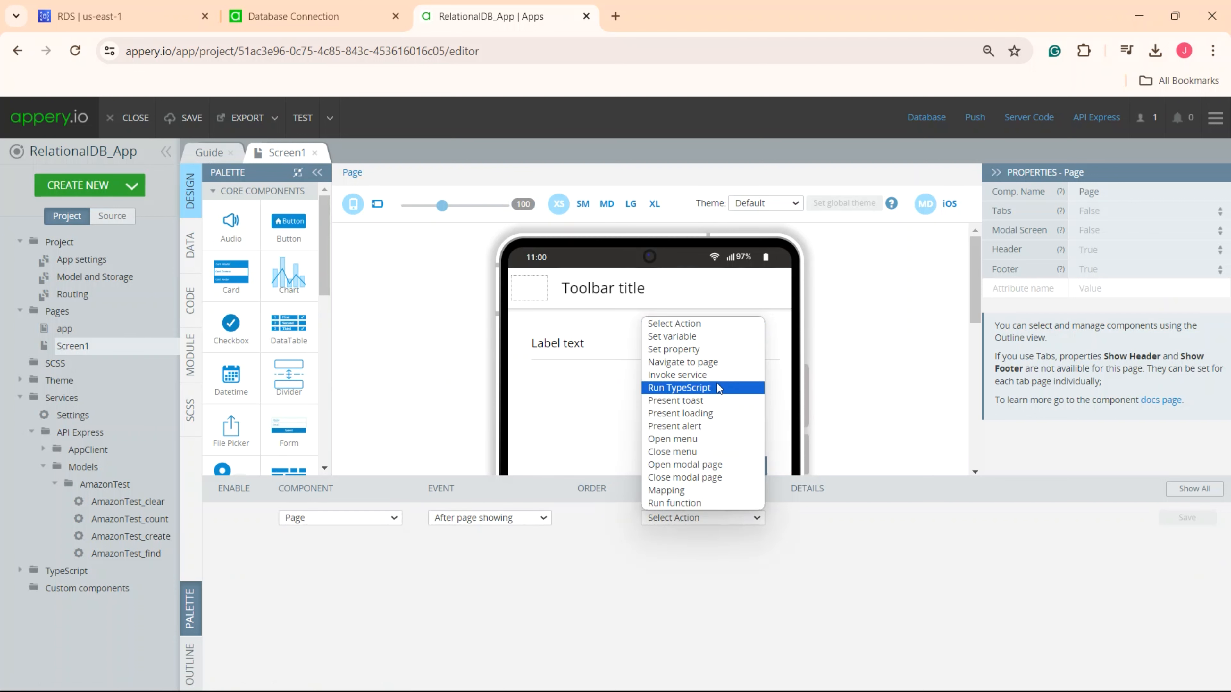
left_click(714, 374)
left_click(976, 523)
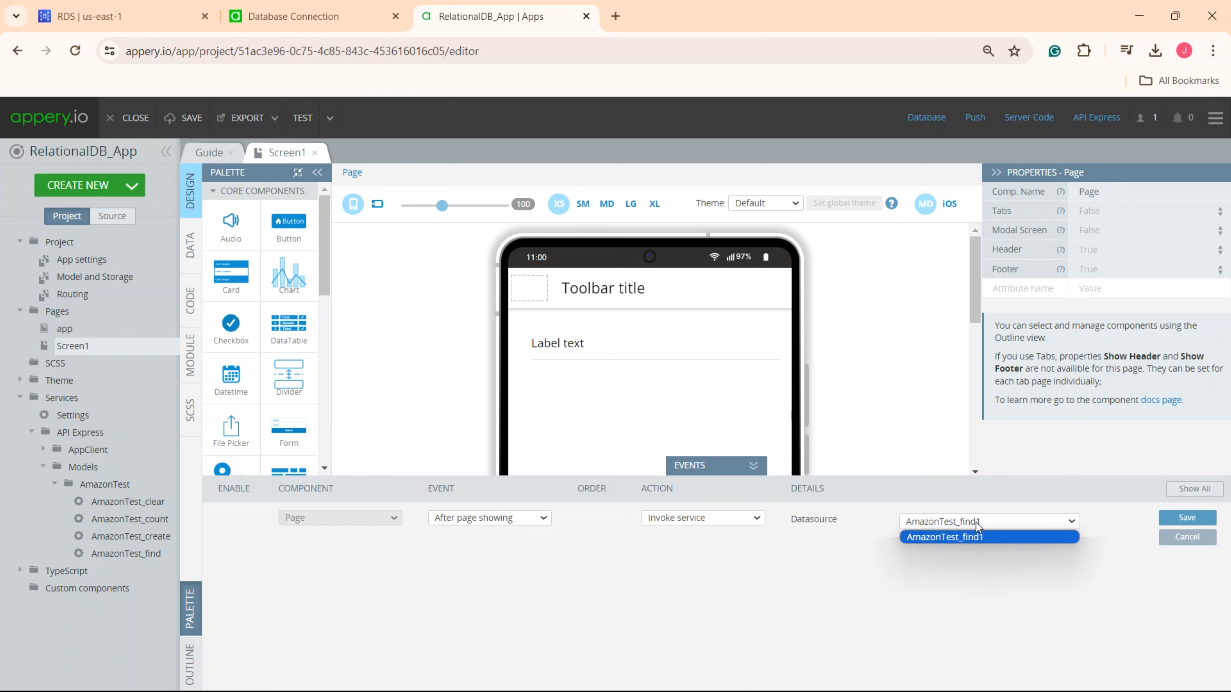
left_click(1186, 520)
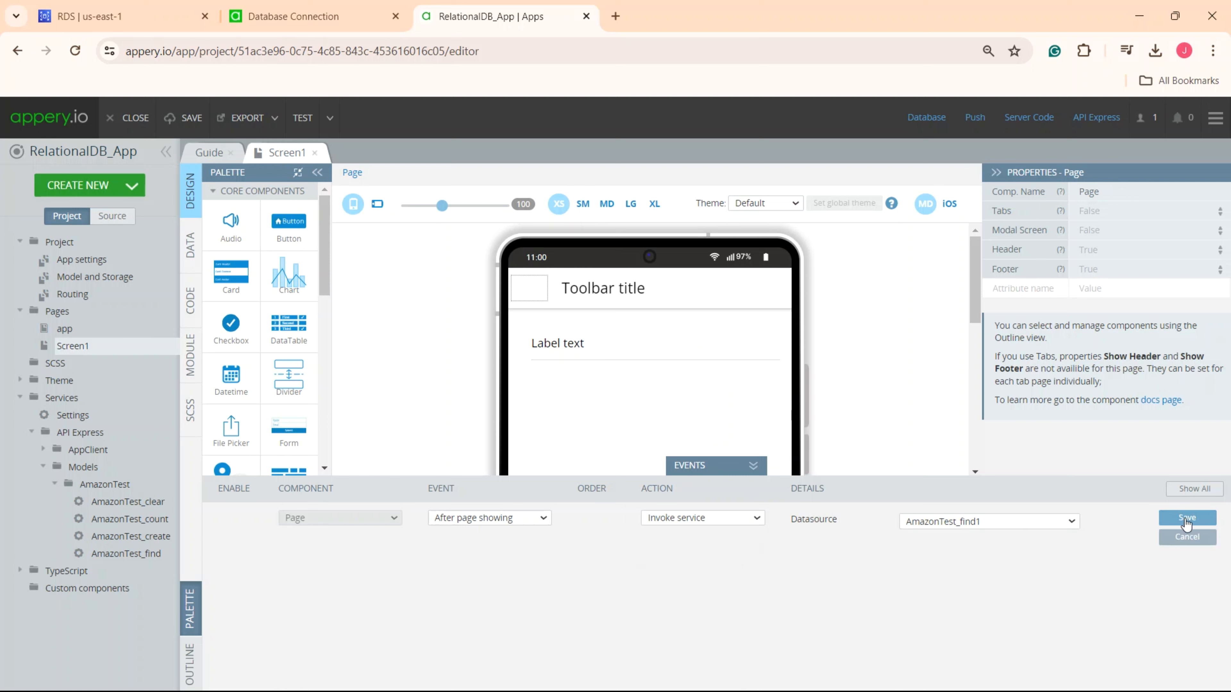
- Save the app and check Screen1's list in the mobile preview
left_click(184, 118)
left_click(298, 123)
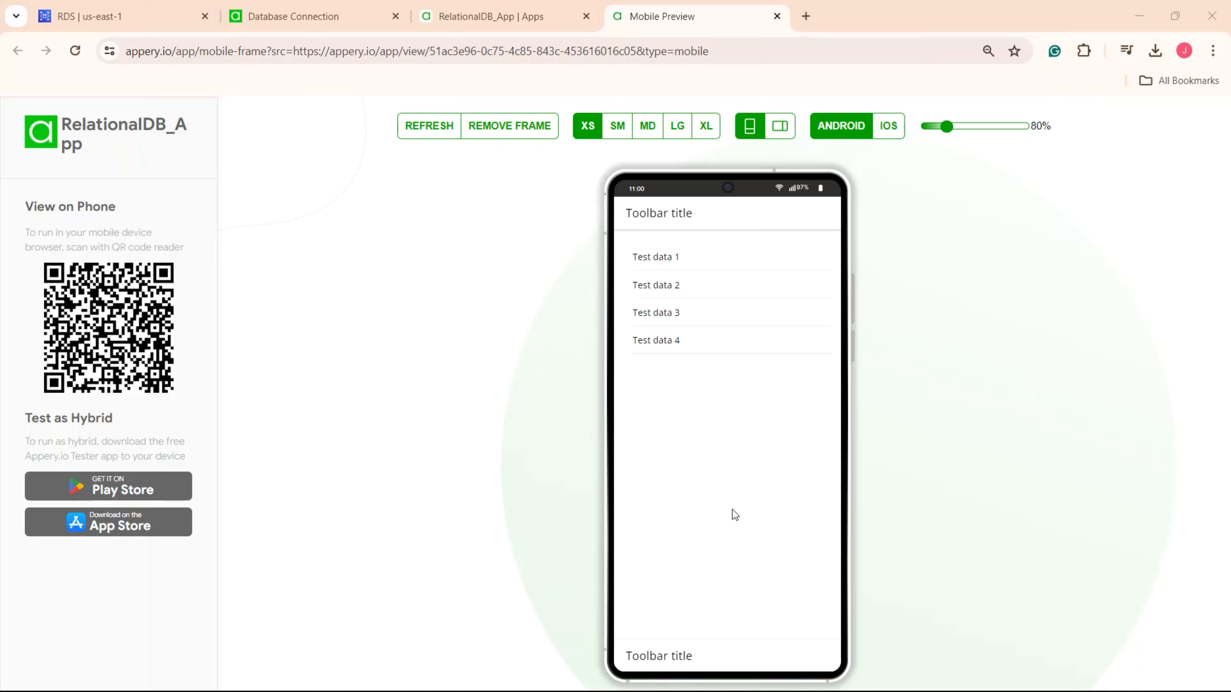
left_click(480, 17)
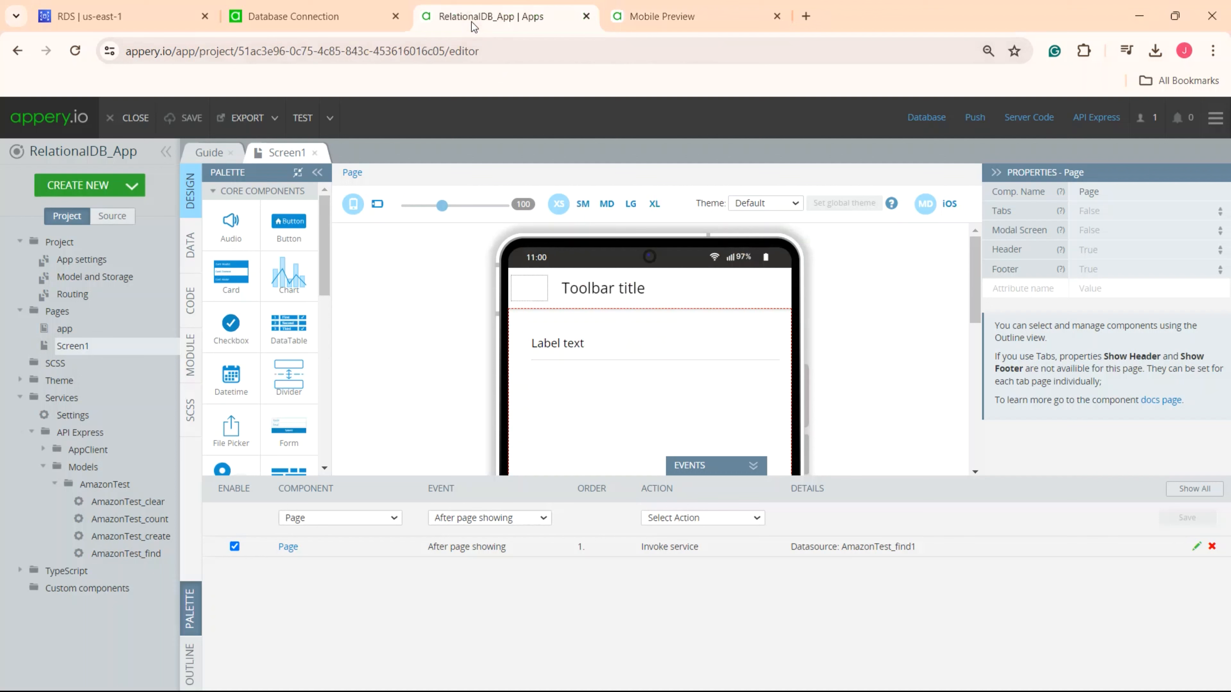
- Place a button below the list on Screen1 and label it Add
left_click(685, 468)
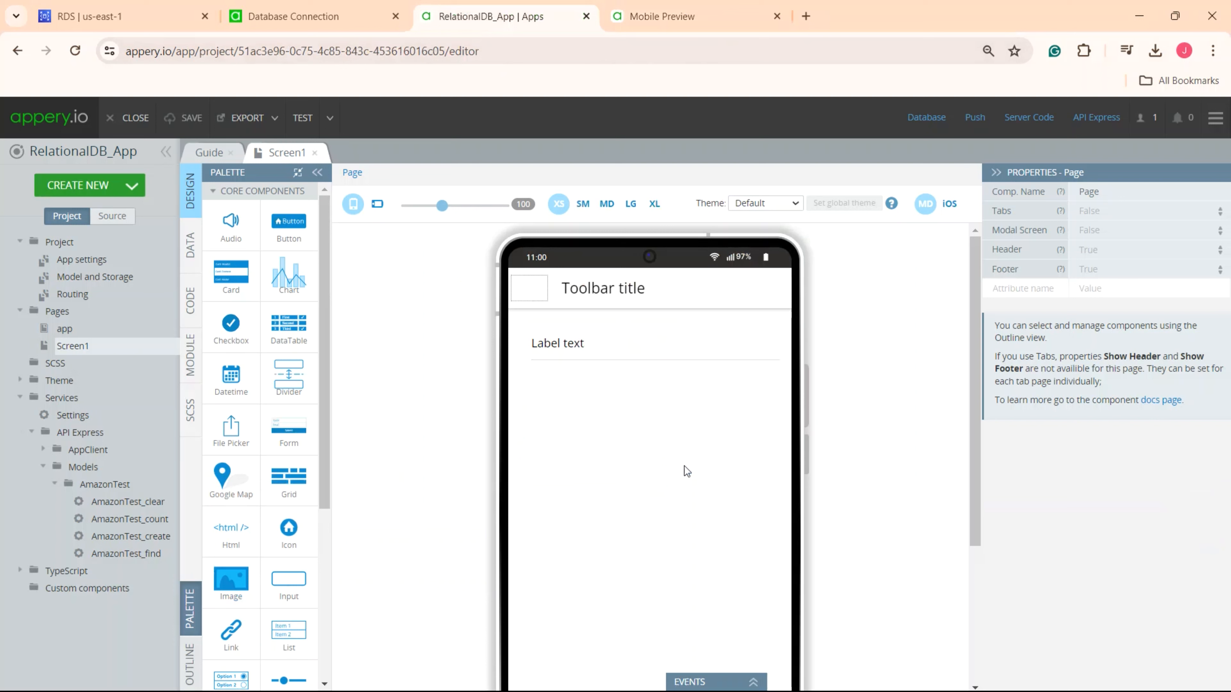
left_click_drag(289, 226, 634, 397)
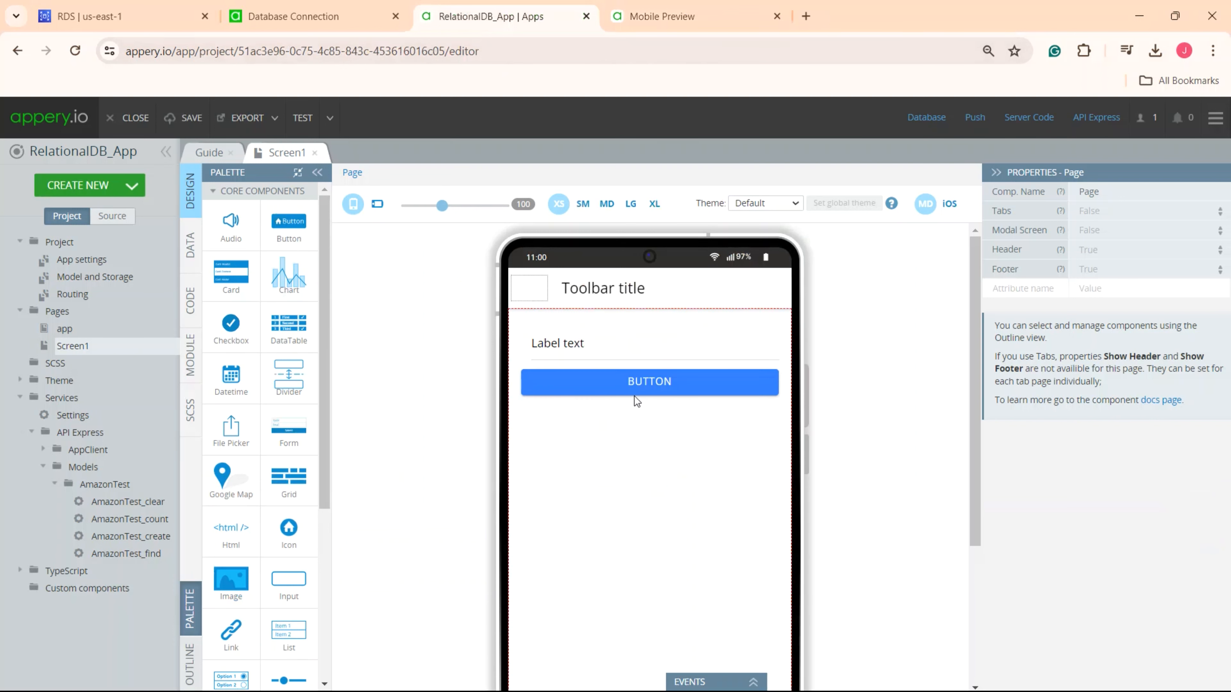
double_click(600, 383)
type("Add")
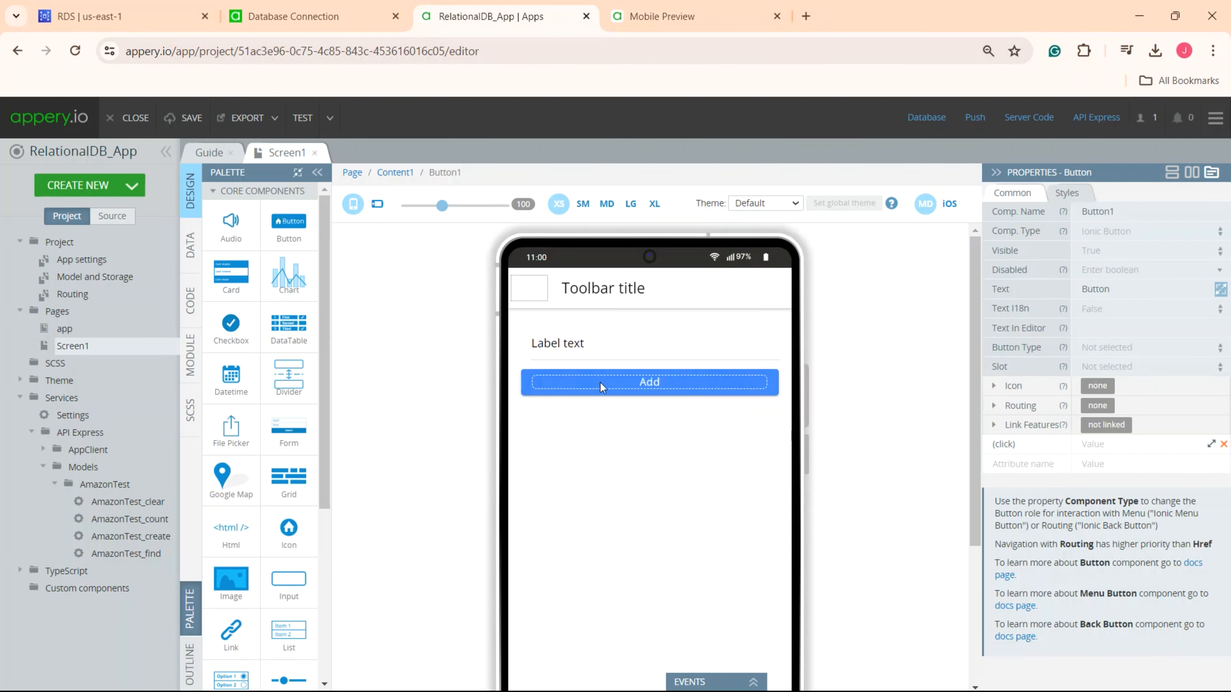
left_click(634, 426)
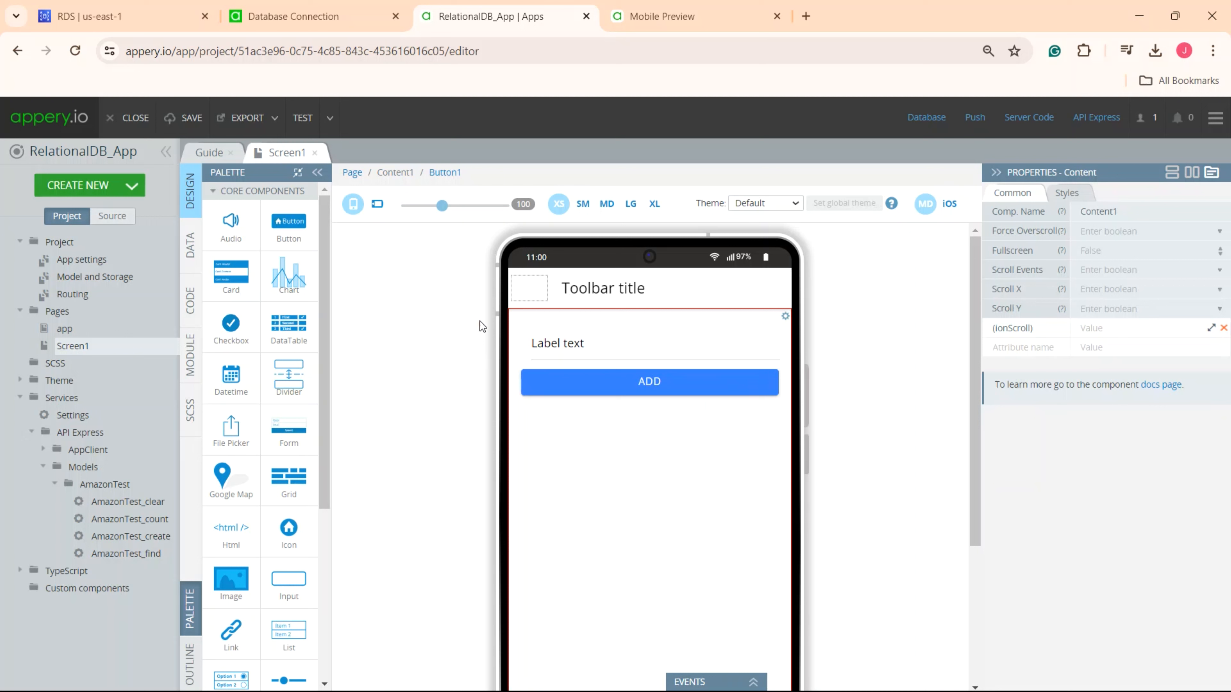
- Create a new page named AddRecord with the Blank layout and a navigation route
left_click(111, 190)
left_click(88, 214)
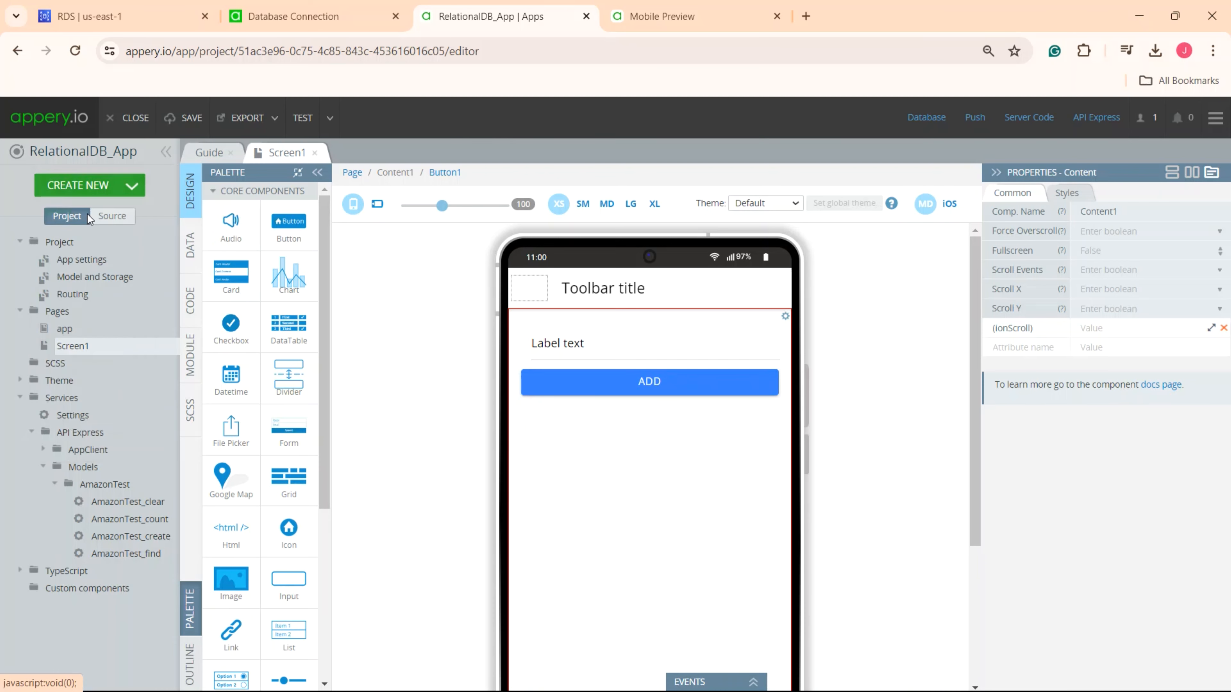
type("AddRecord")
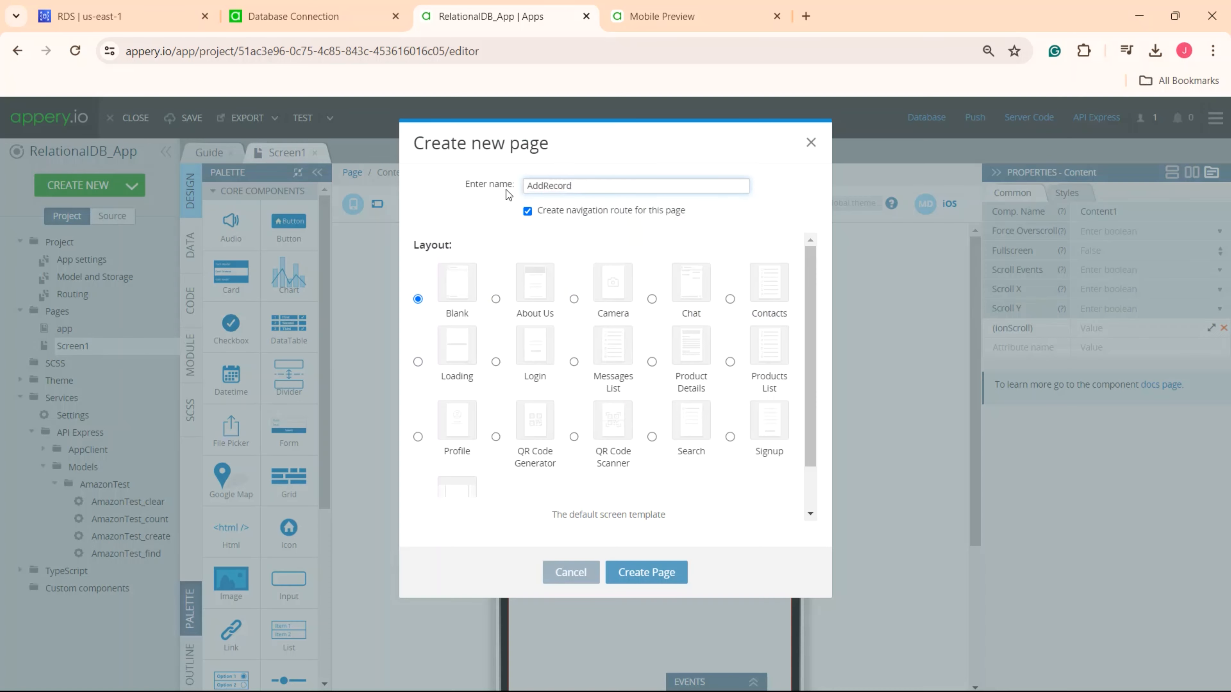
left_click(647, 572)
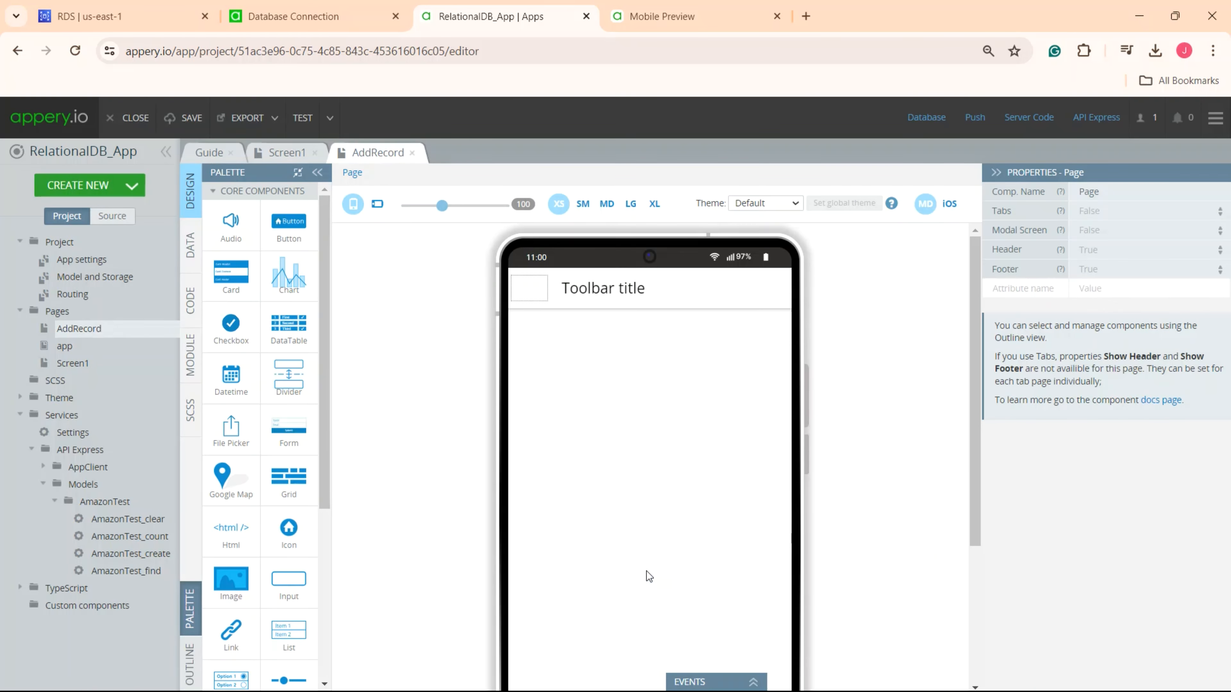
- Add an input labelled Name to the AddRecord page with a button labelled Save below it
left_click_drag(289, 582, 577, 401)
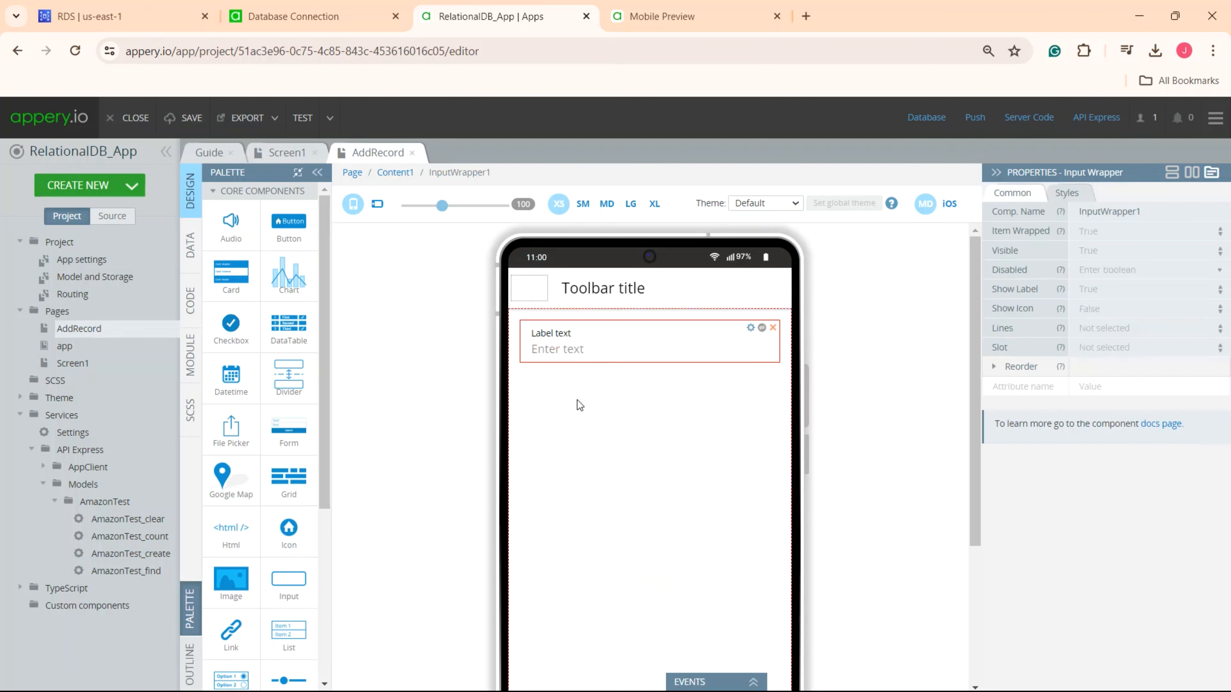
double_click(569, 335)
type("Name")
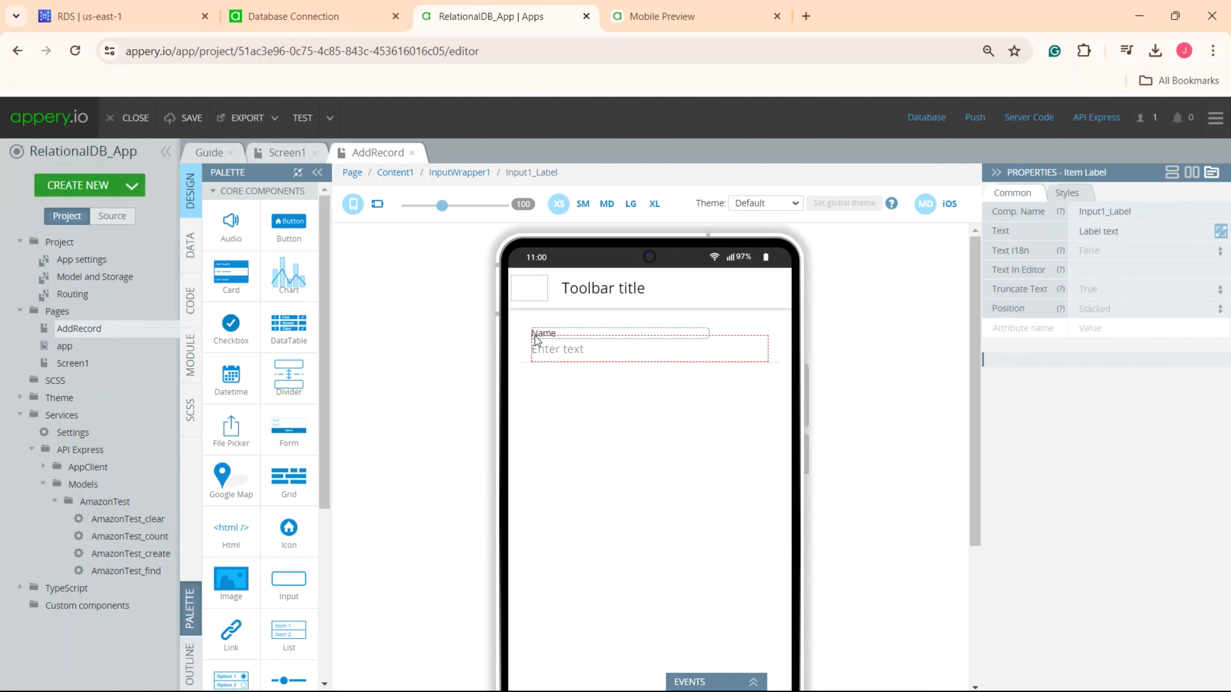
key("Return")
left_click_drag(289, 223, 664, 382)
type("Save")
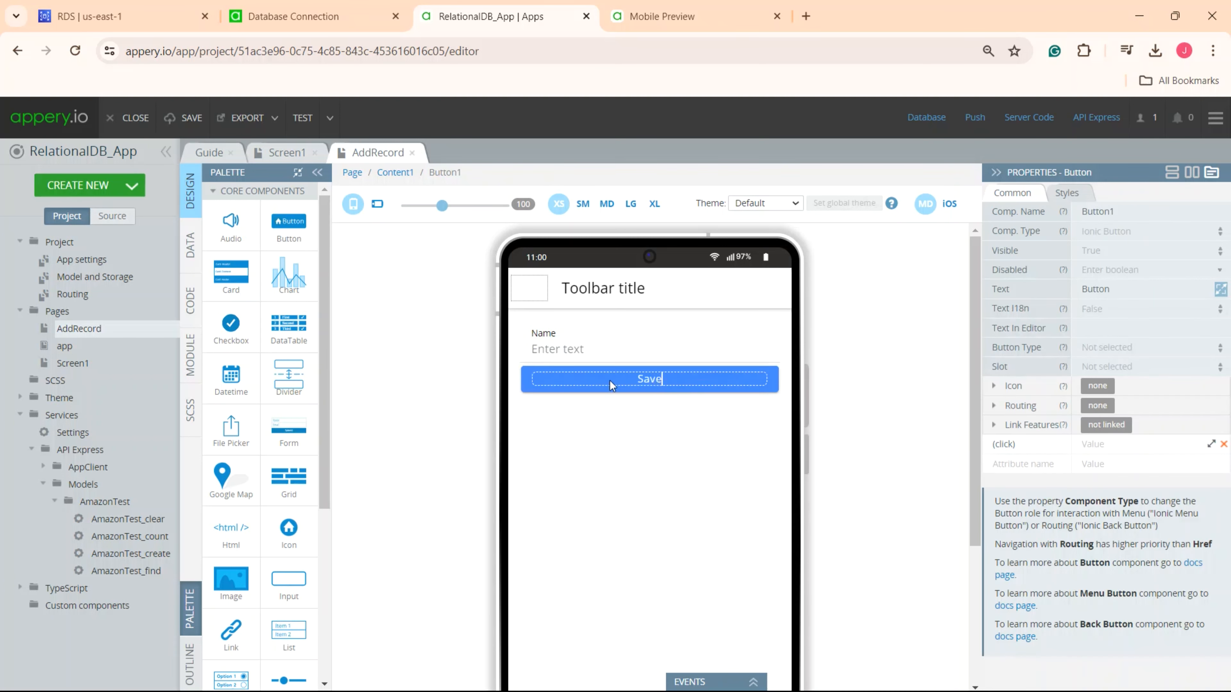
left_click(621, 442)
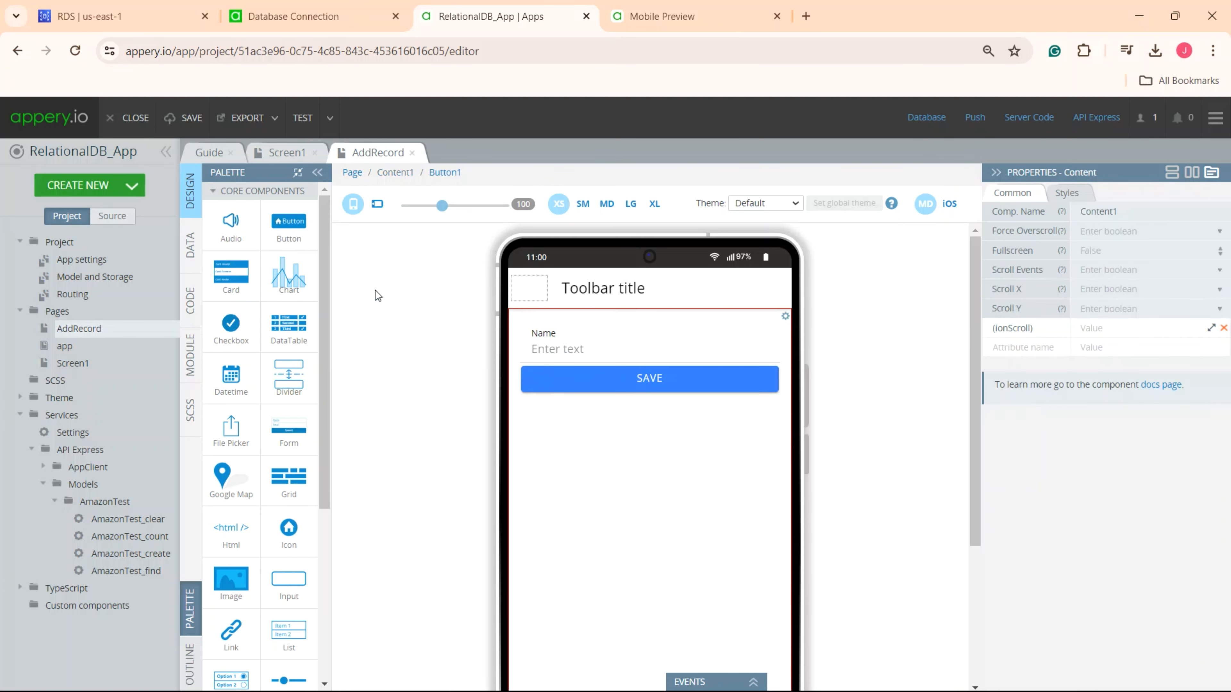
- Add AmazonTest_create as a datasource on the AddRecord page
left_click(194, 252)
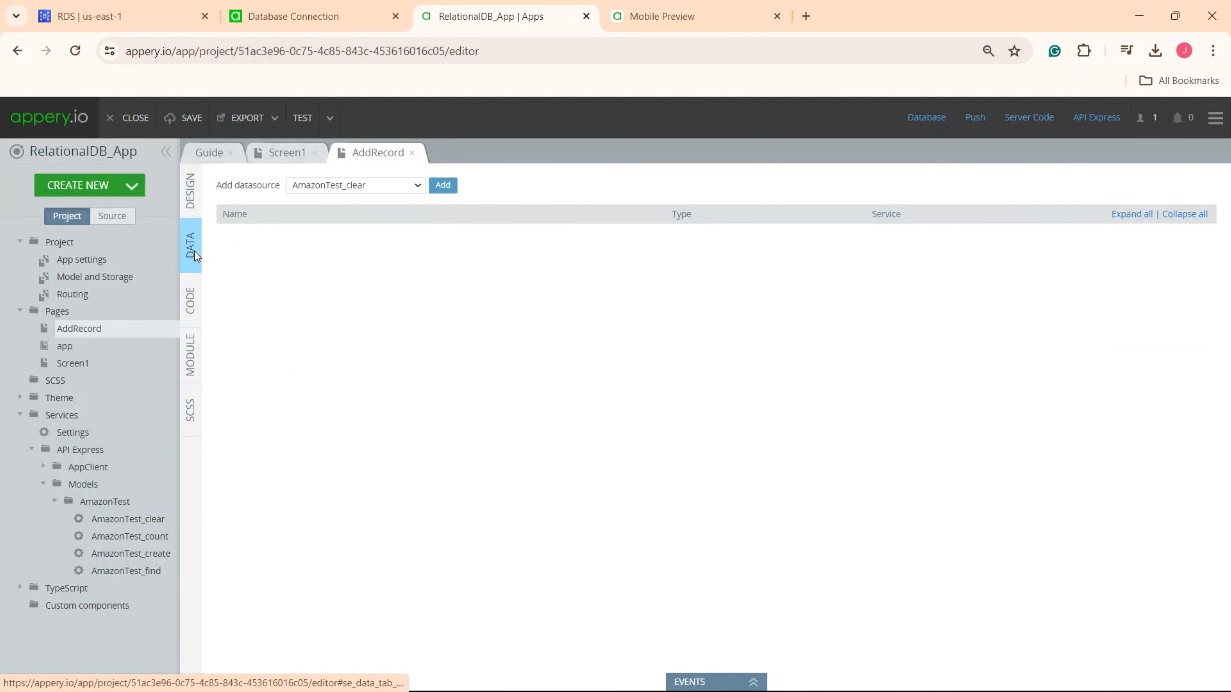
left_click(417, 185)
left_click(391, 227)
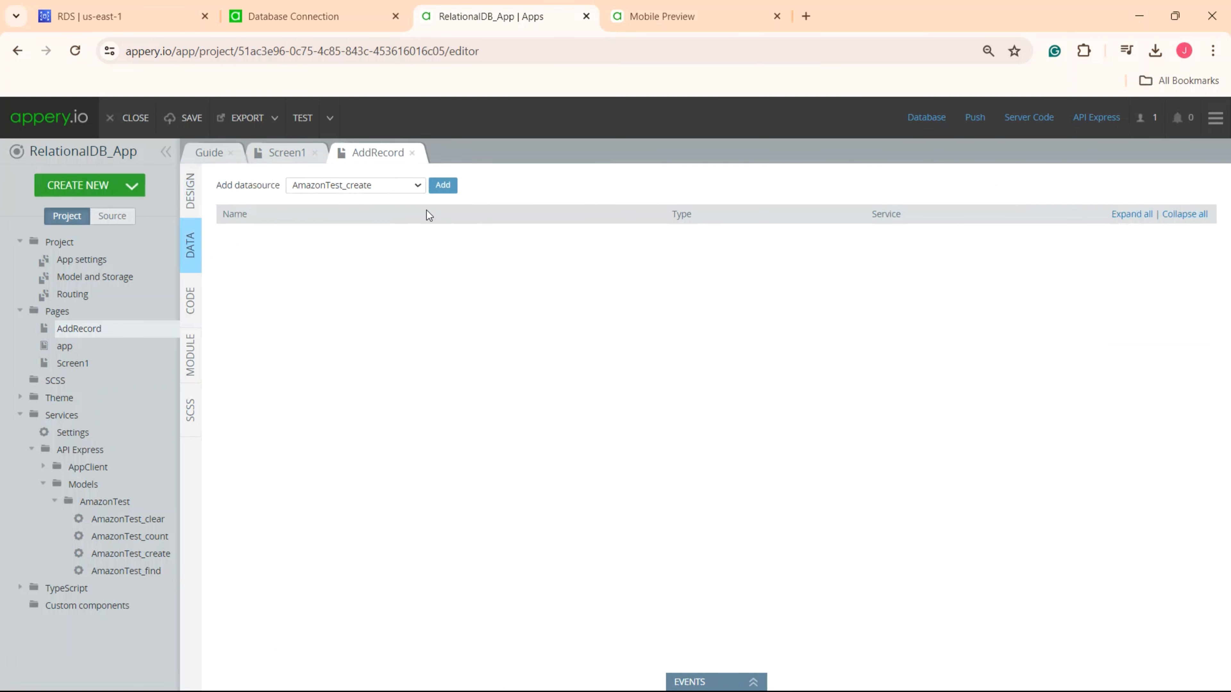
left_click(441, 186)
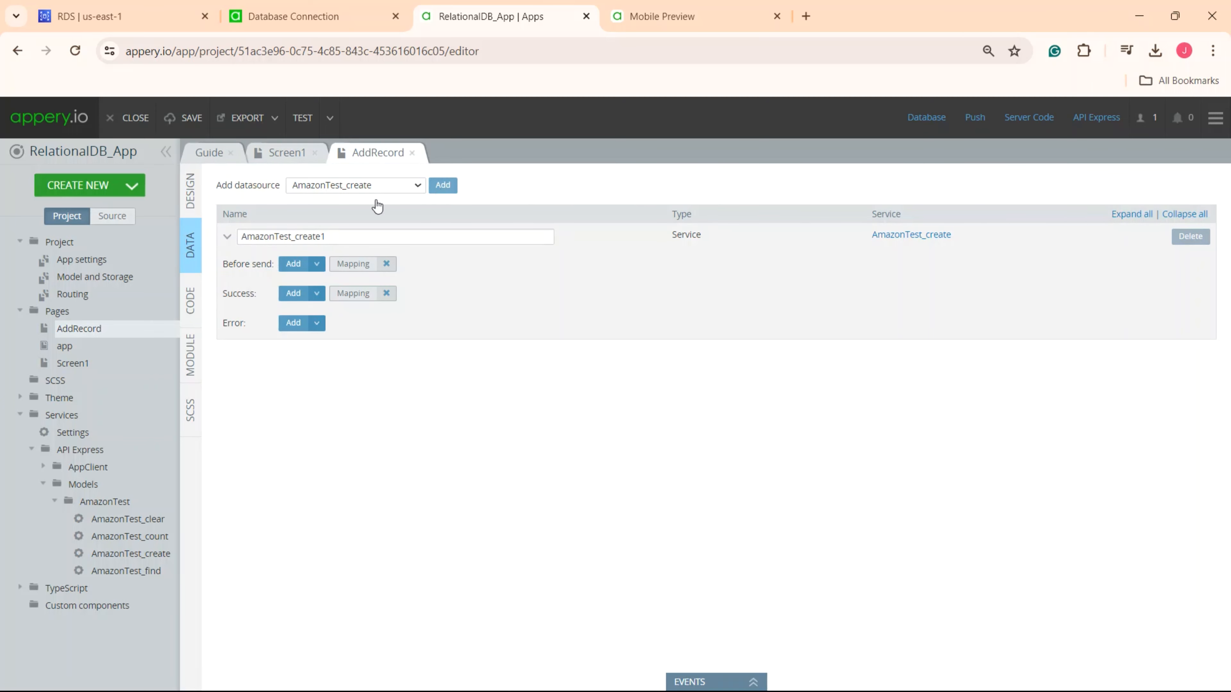
- Map Input1's Value to the request's name field in the AmazonTest_create1 Before send mapping and save it
left_click(358, 265)
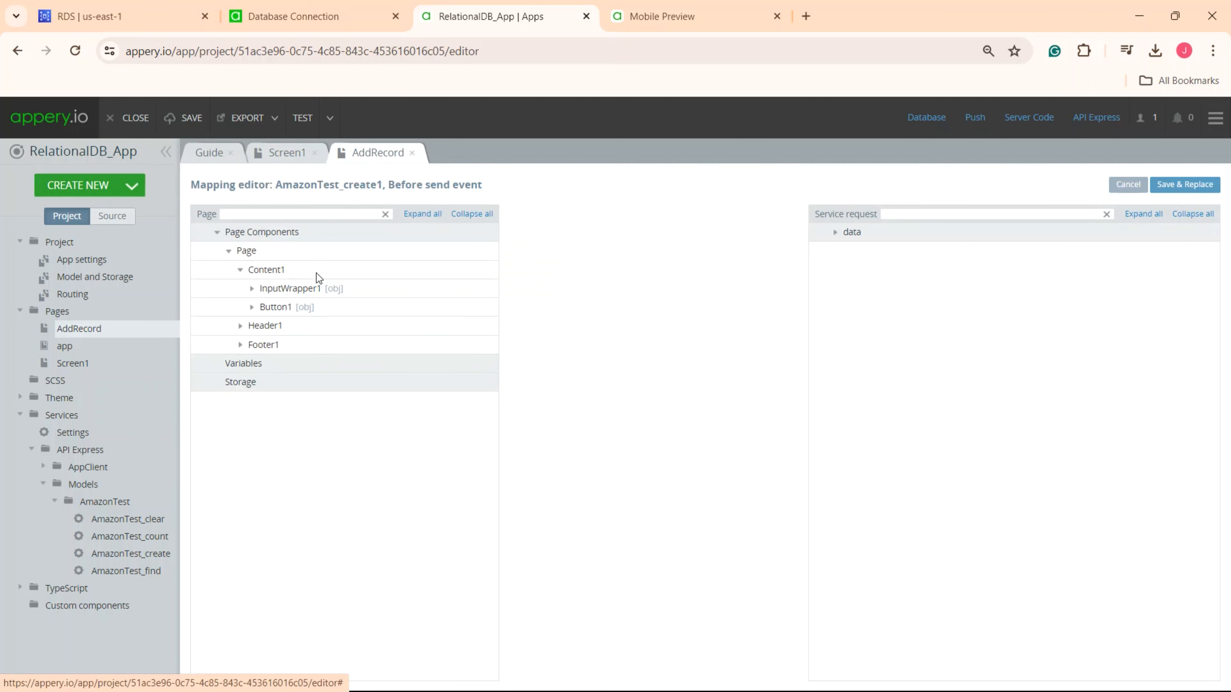
left_click(290, 289)
left_click(290, 344)
left_click(835, 232)
left_click(847, 250)
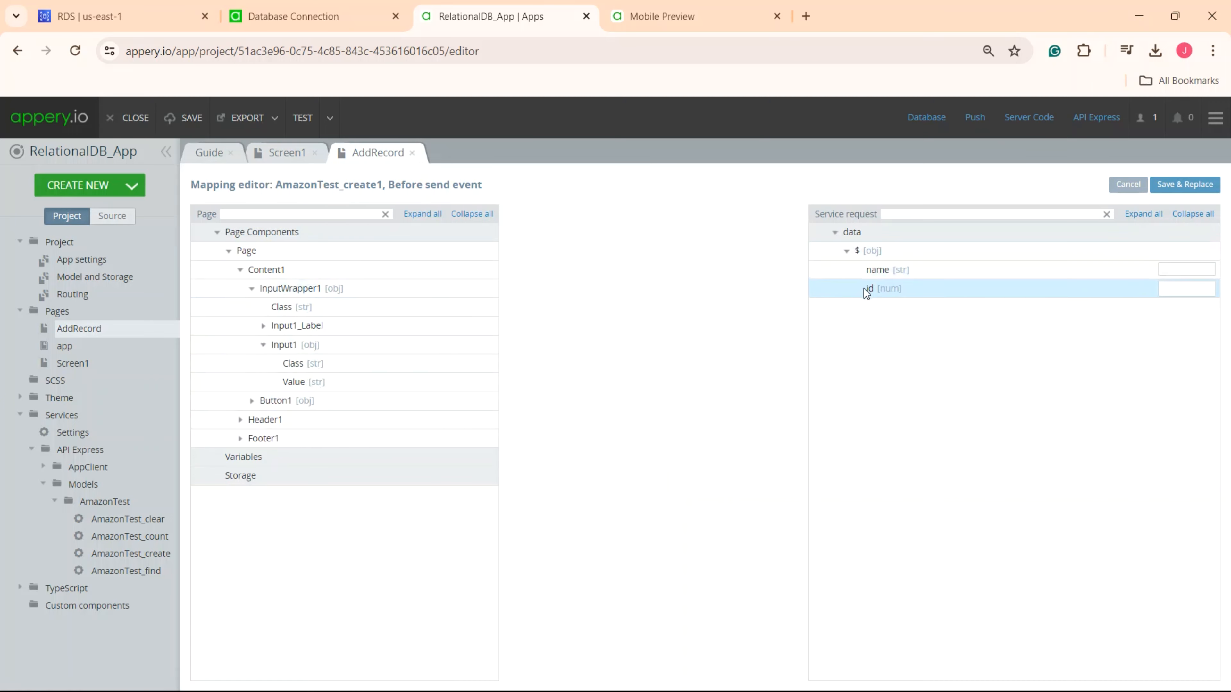
left_click_drag(872, 270, 495, 383)
left_click(1208, 185)
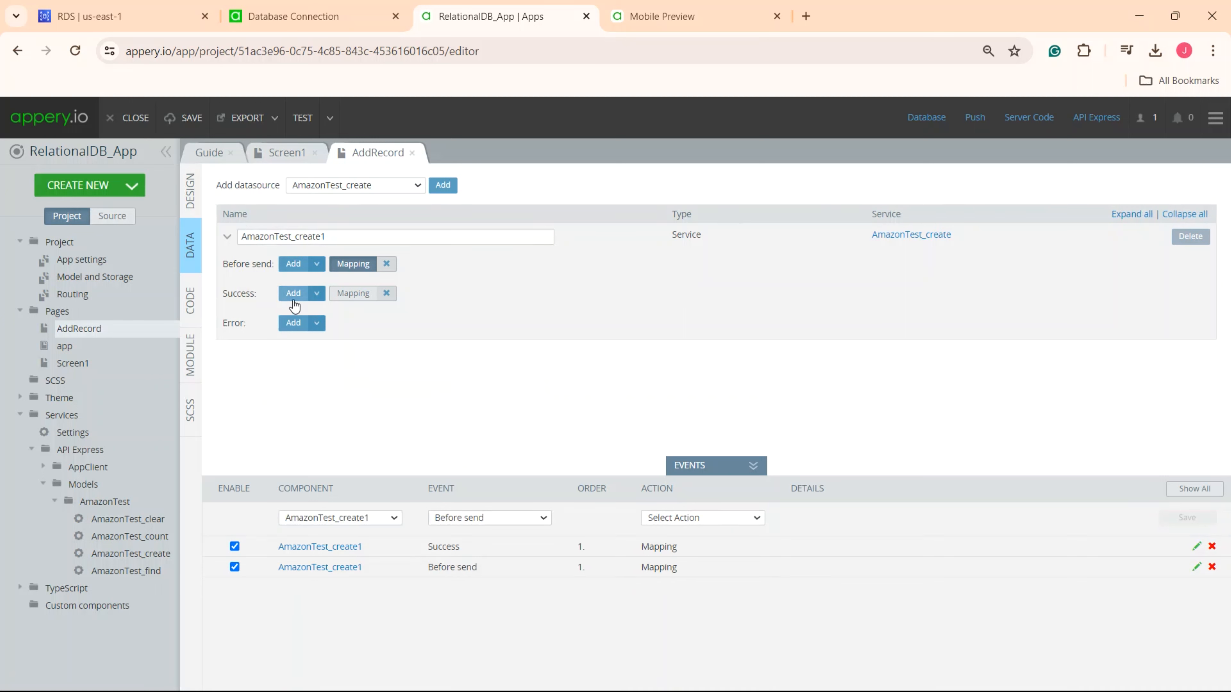
- Add a Present toast action to AmazonTest_create1's Success event with header "Success!", message "Record added" and duration 2000
left_click(317, 294)
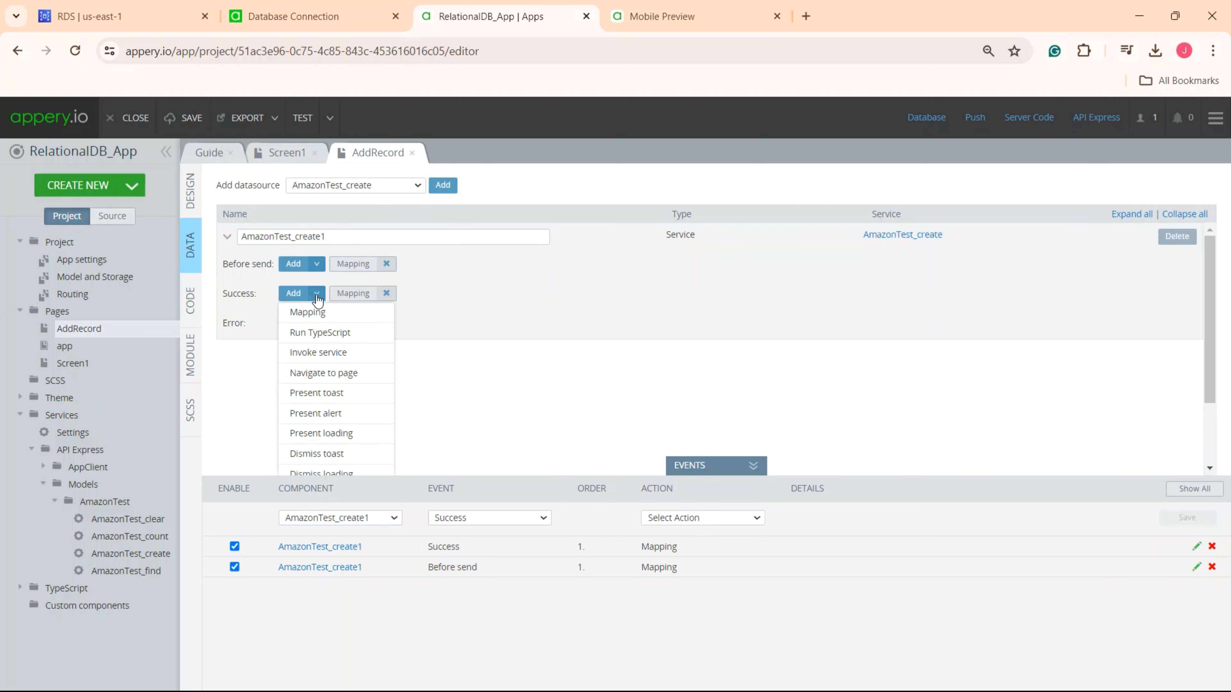
left_click(318, 393)
left_click(974, 568)
type("Success!")
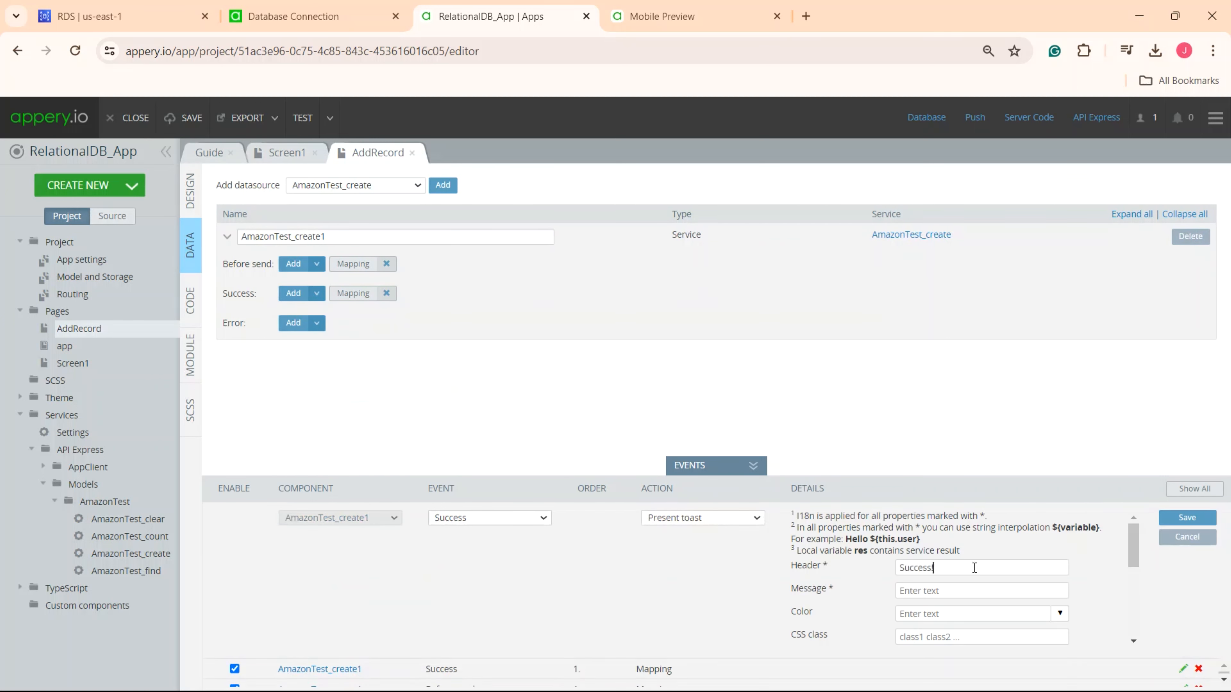
left_click(958, 592)
type("Record added")
scroll(962, 608, "down", 5)
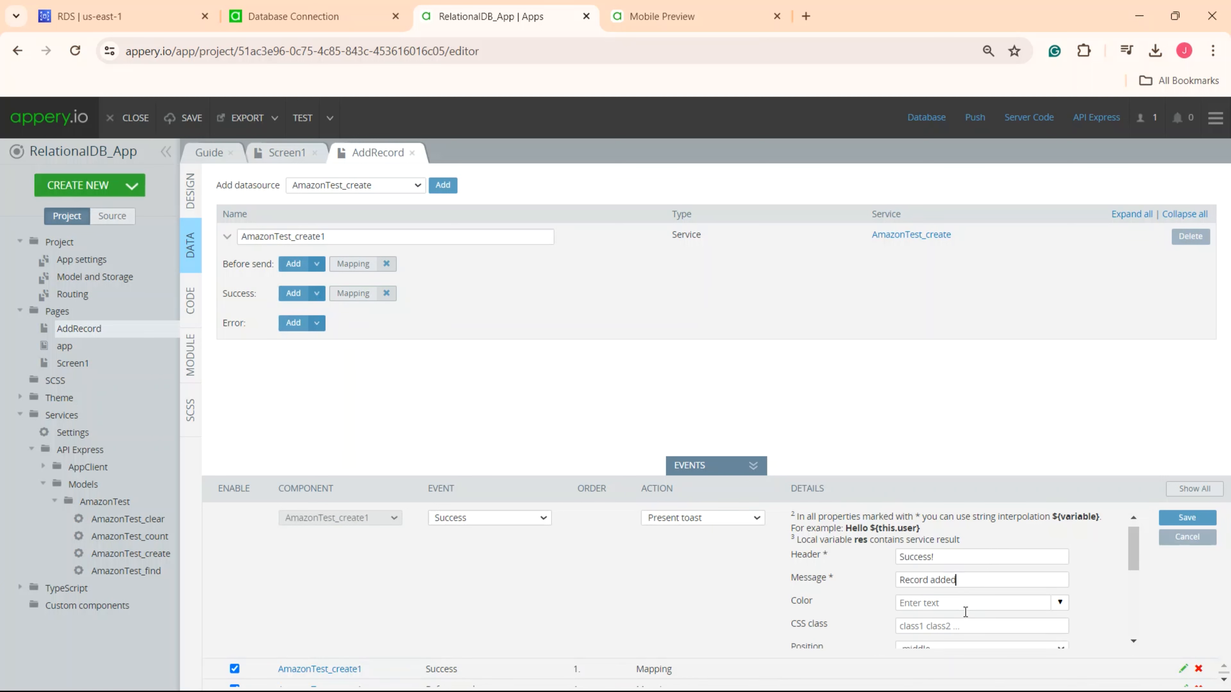
left_click(914, 523)
type("2000")
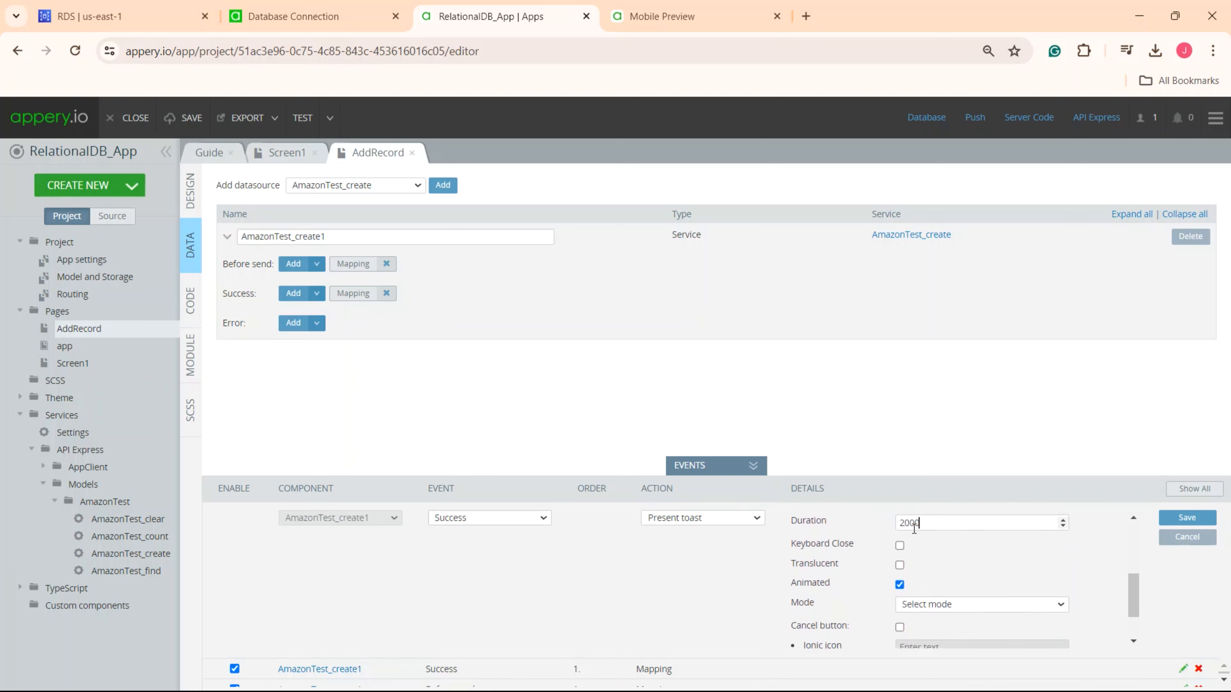
left_click(1187, 517)
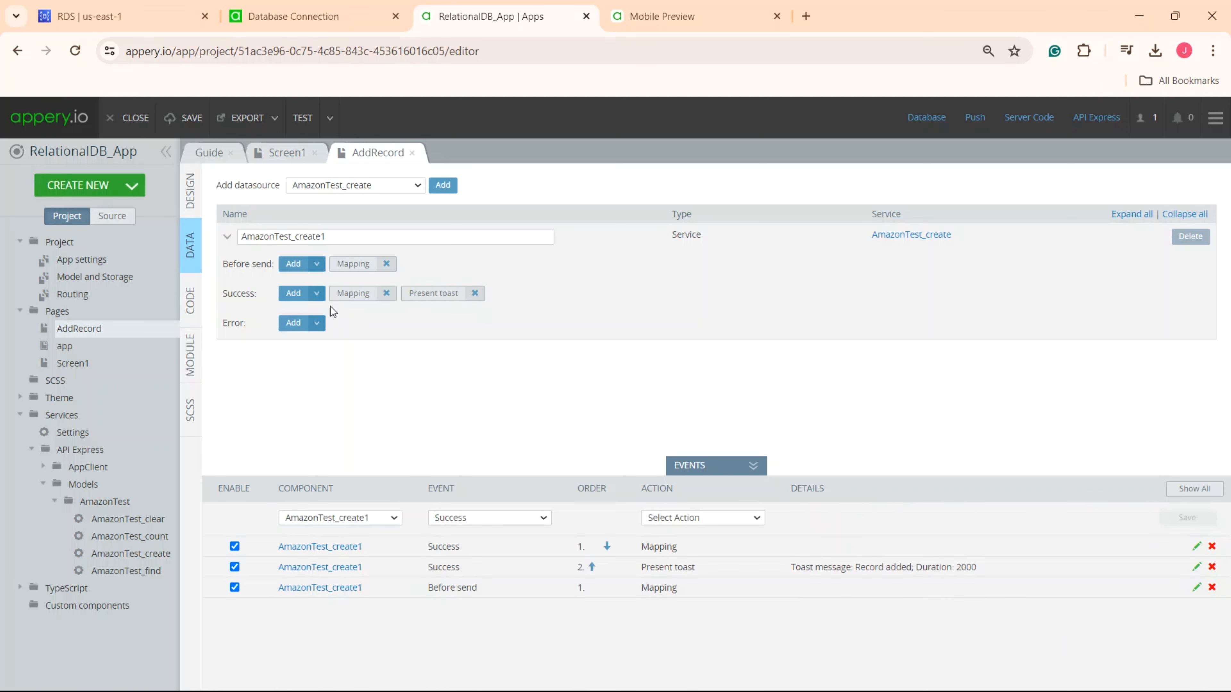
- Add a Navigate to page action to AmazonTest_create1's Success event, with route Screen1 and direction back
left_click(316, 295)
left_click(324, 380)
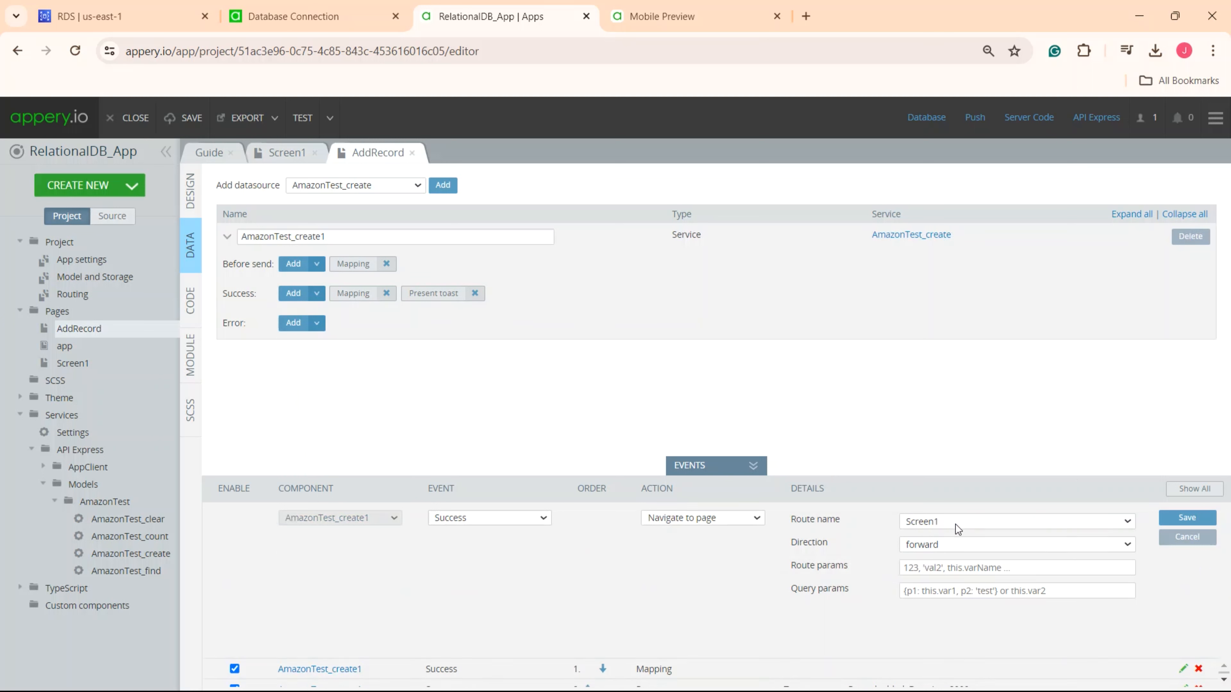
left_click(953, 546)
left_click(936, 570)
left_click(1183, 520)
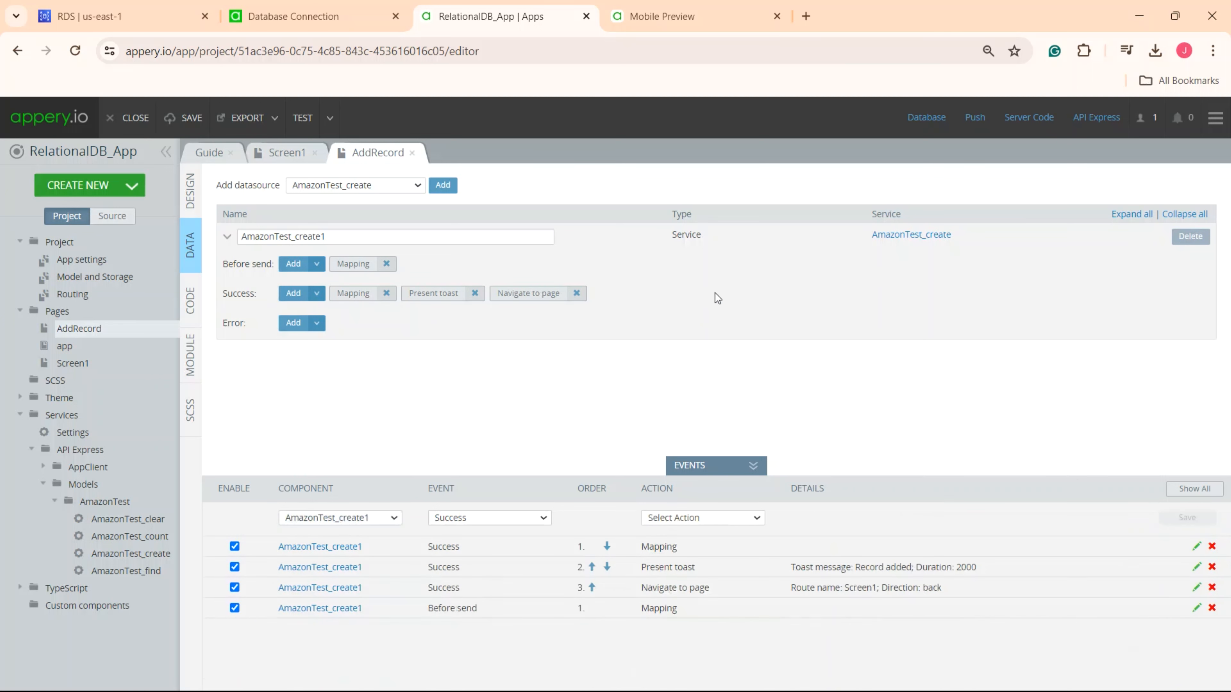
- Add an Invoke service action with datasource AmazonTest_create1 to the Click event of the AddRecord page's Save button
left_click(192, 194)
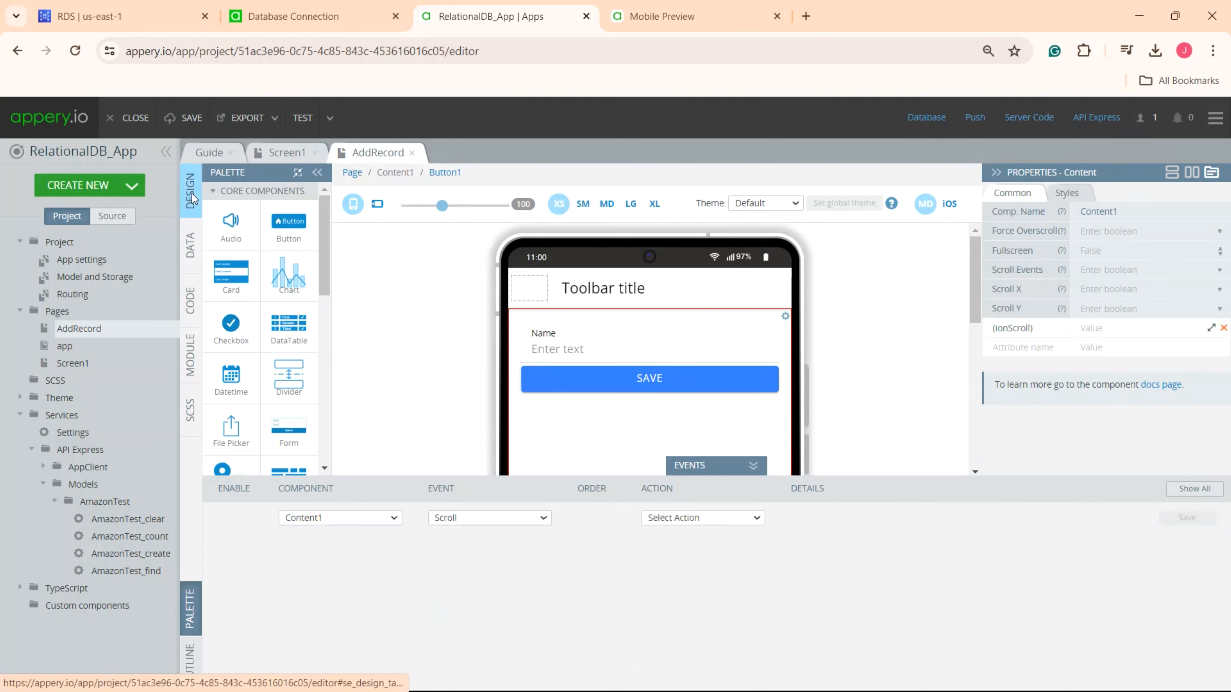
left_click(678, 383)
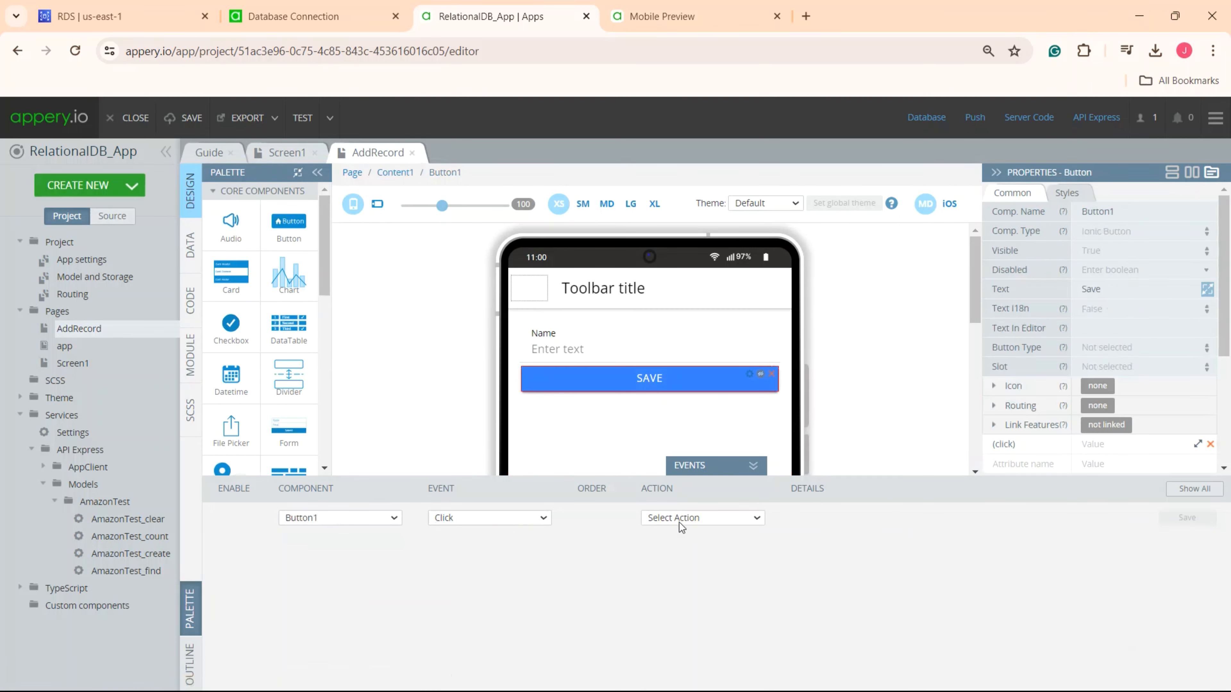
left_click(702, 520)
left_click(688, 375)
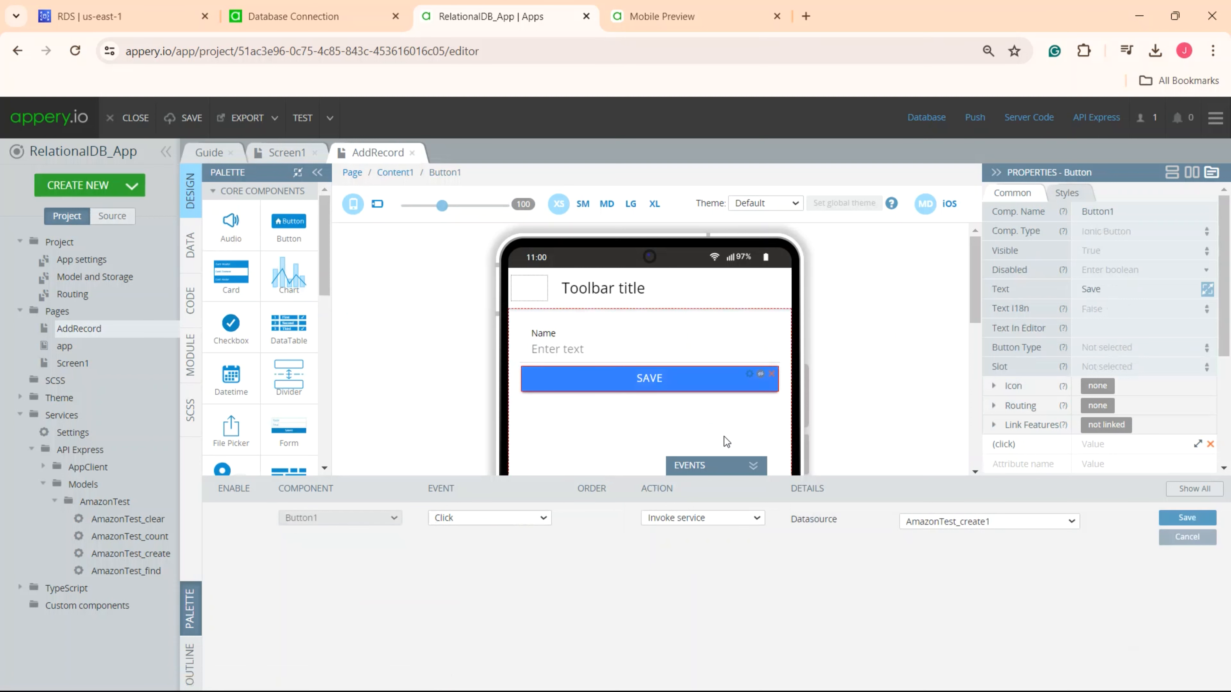
left_click(1004, 523)
left_click(991, 524)
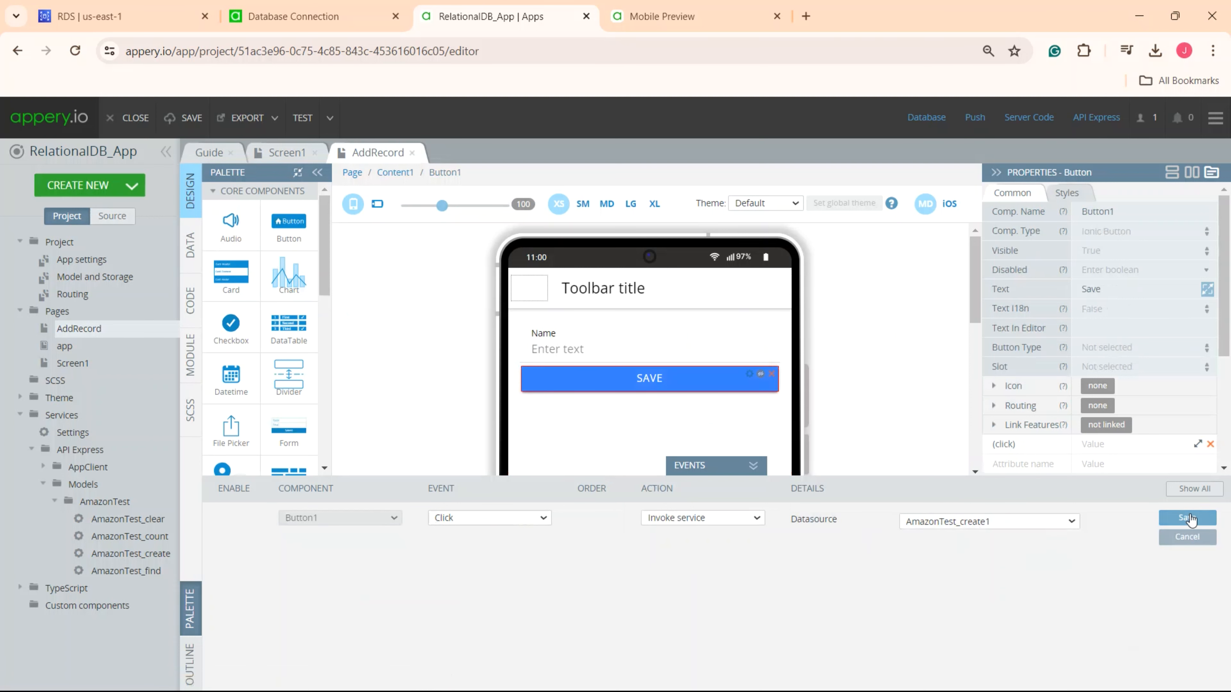
left_click(1183, 517)
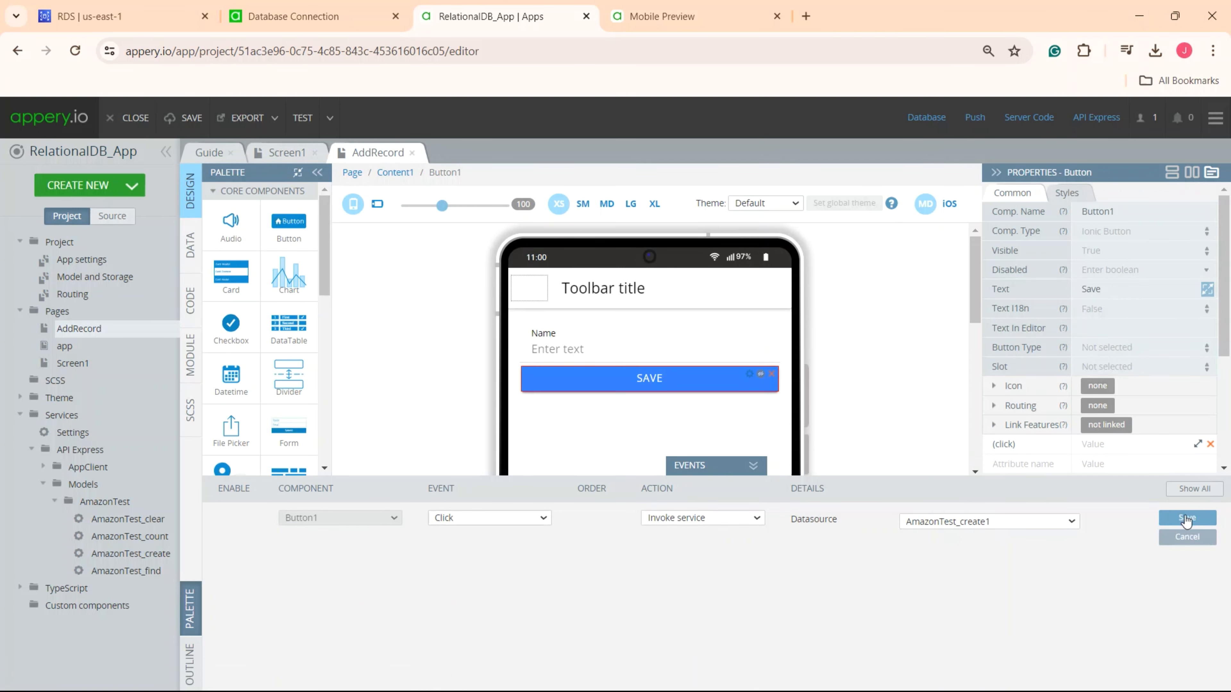
- Route the Add button on Screen1 to the AddRecord page and save the project
left_click(287, 152)
left_click(671, 392)
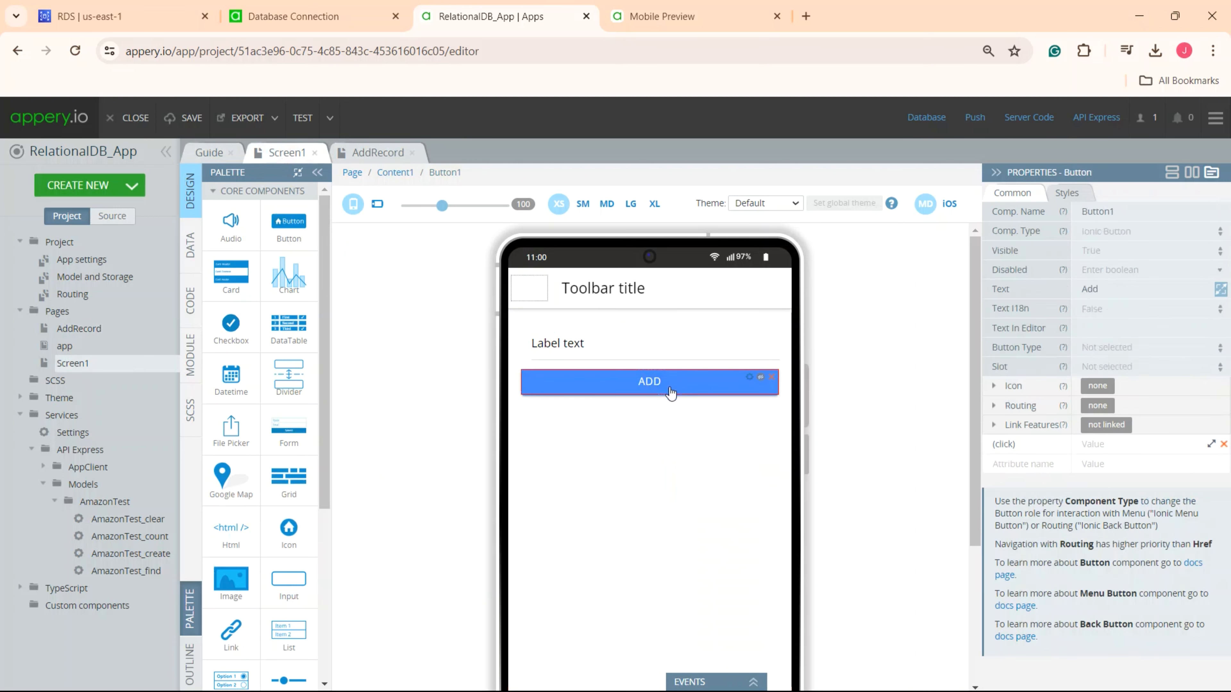
left_click(1002, 410)
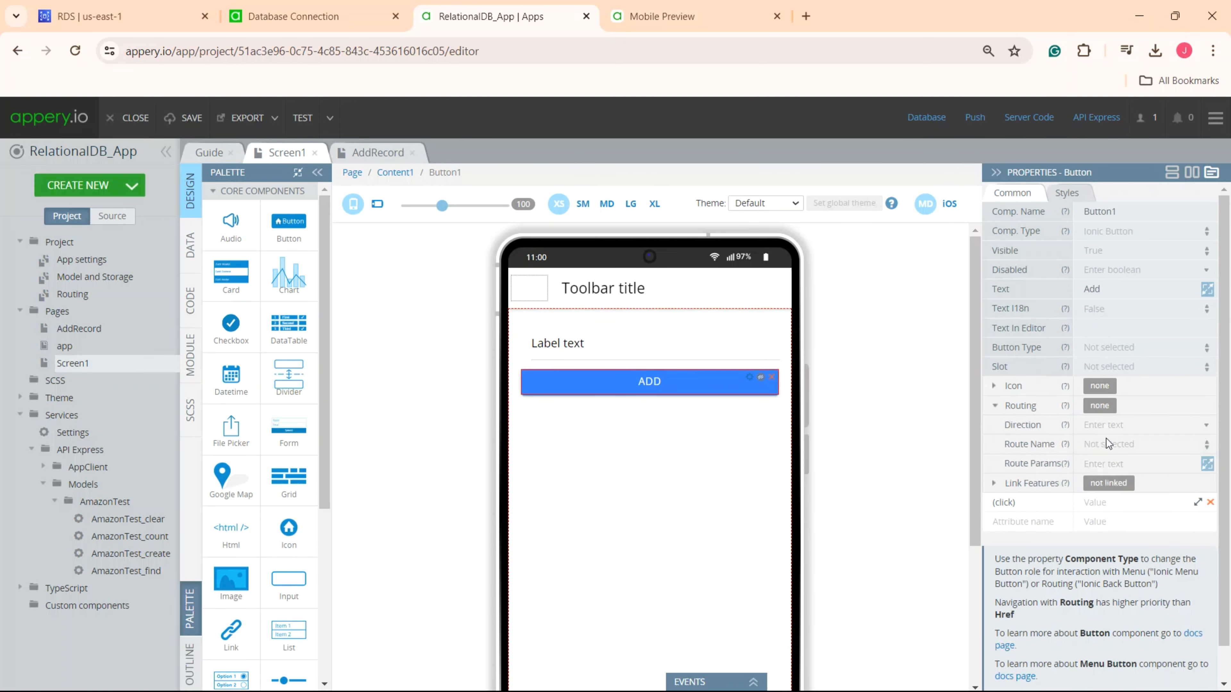
left_click(1148, 444)
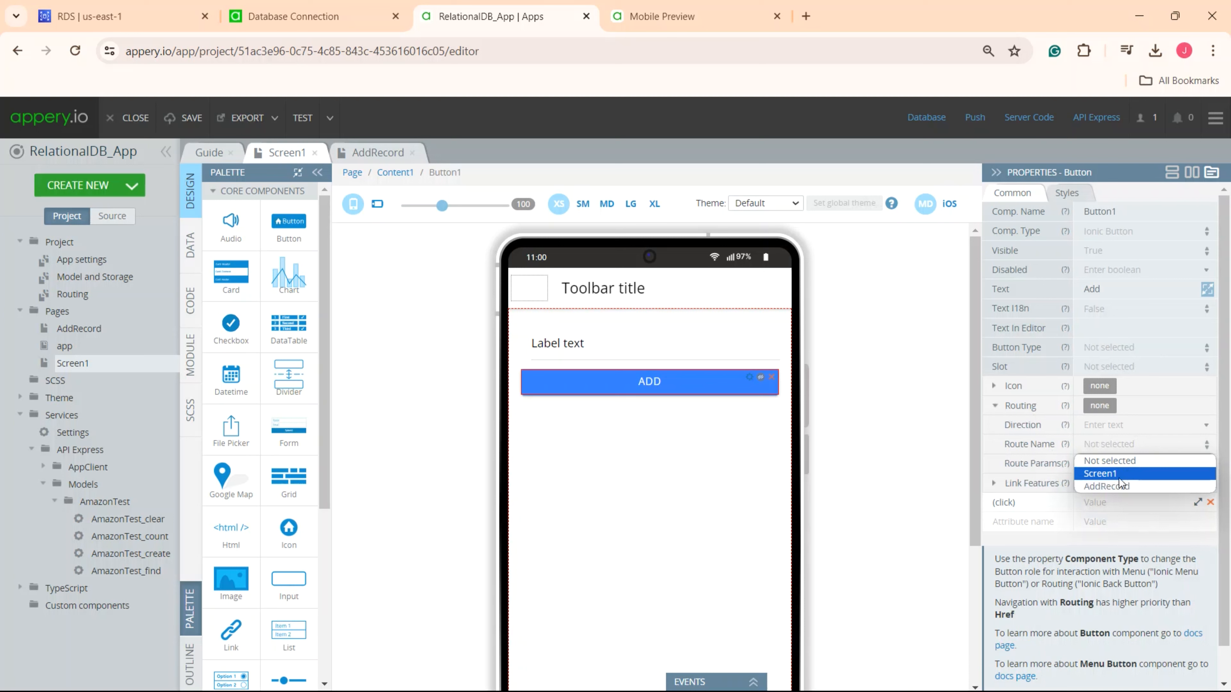
left_click(1124, 487)
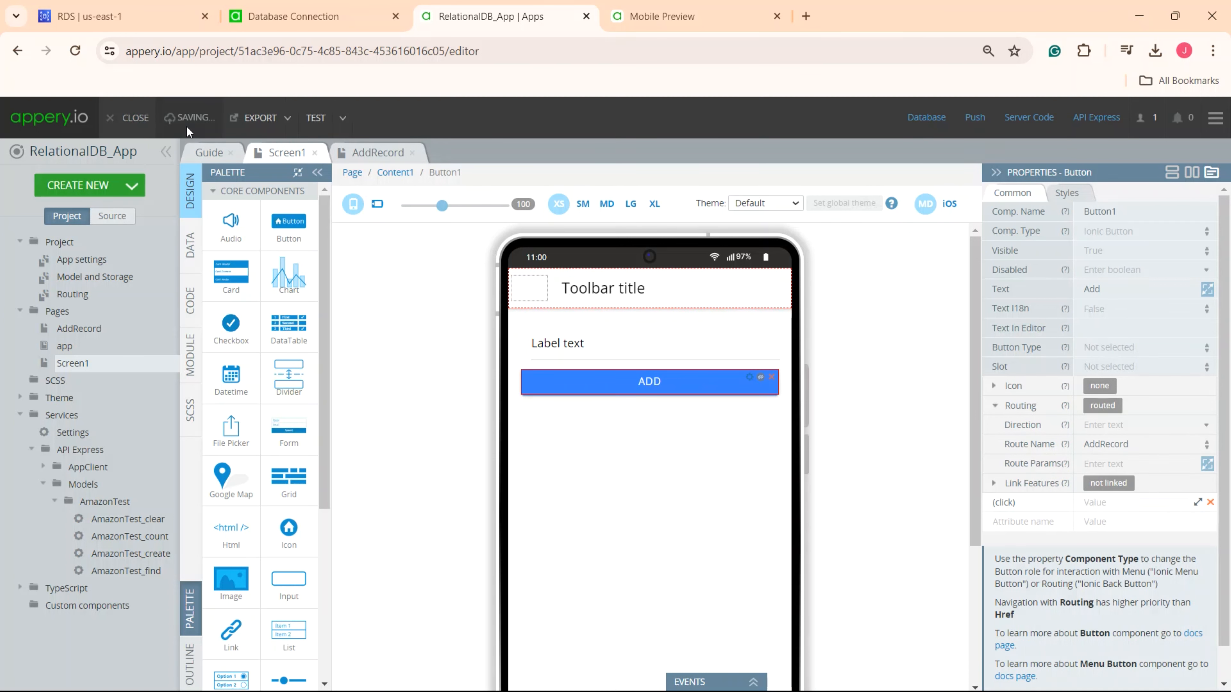
- Test the app in the mobile preview by adding a record with the name "Test data 5" and saving it
left_click(302, 118)
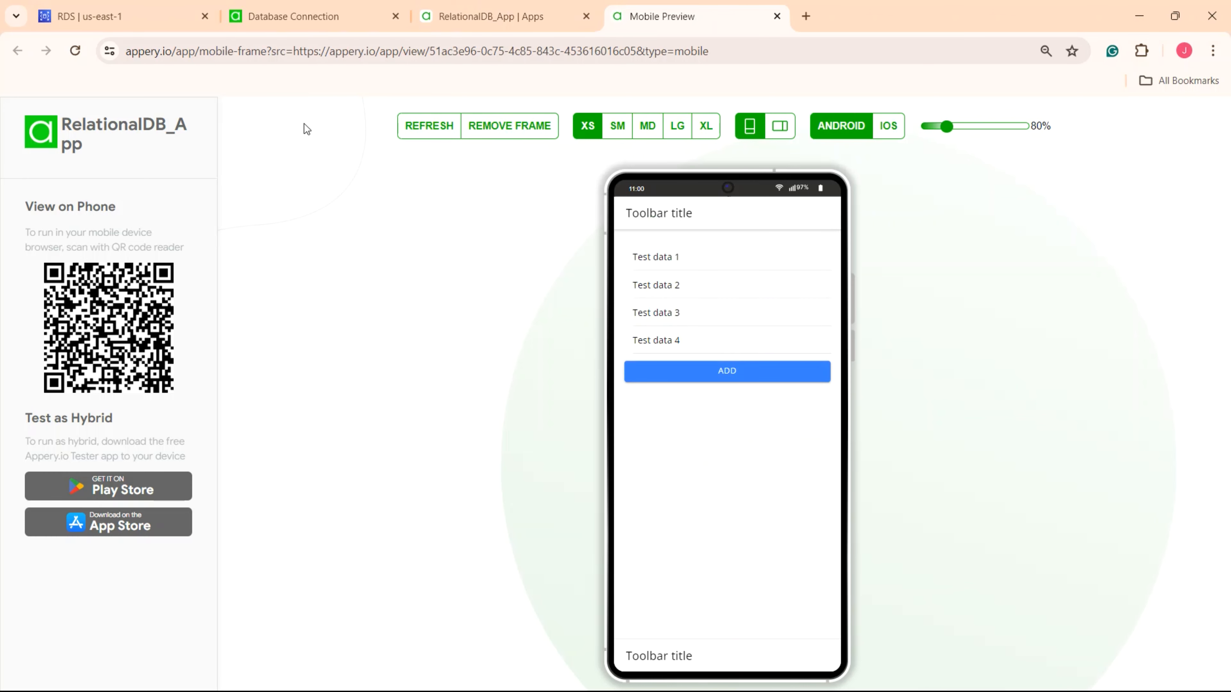
left_click(735, 371)
left_click(671, 264)
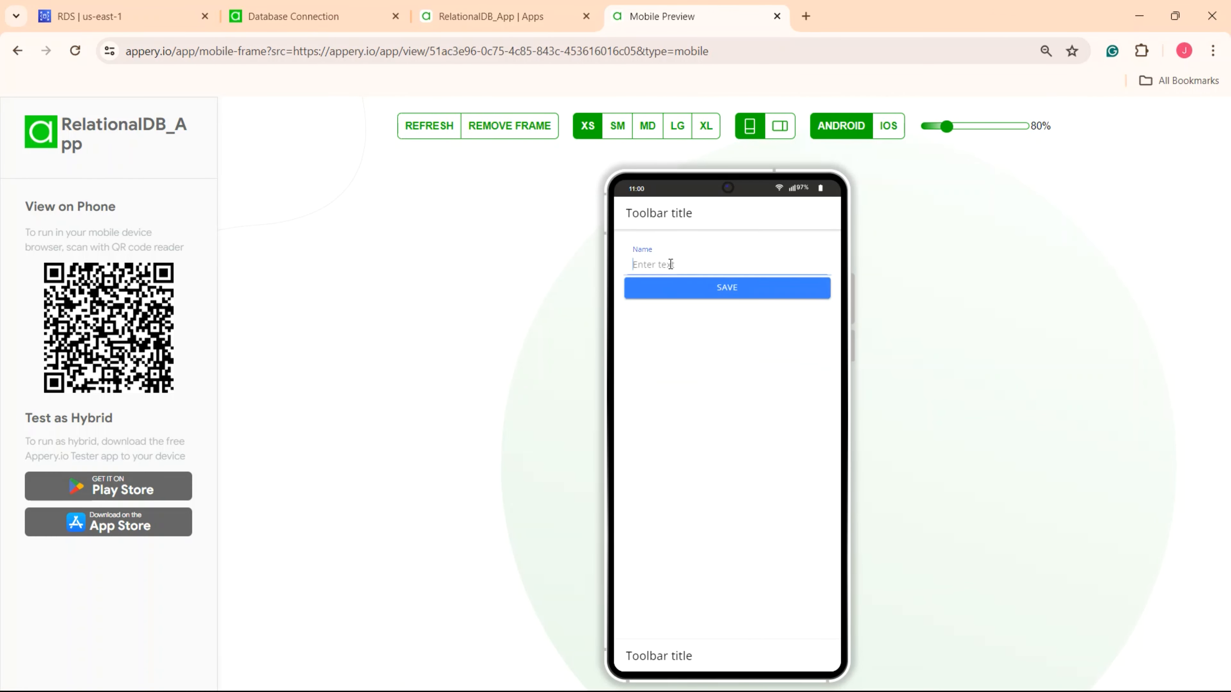
type("Test data 5")
left_click(732, 295)
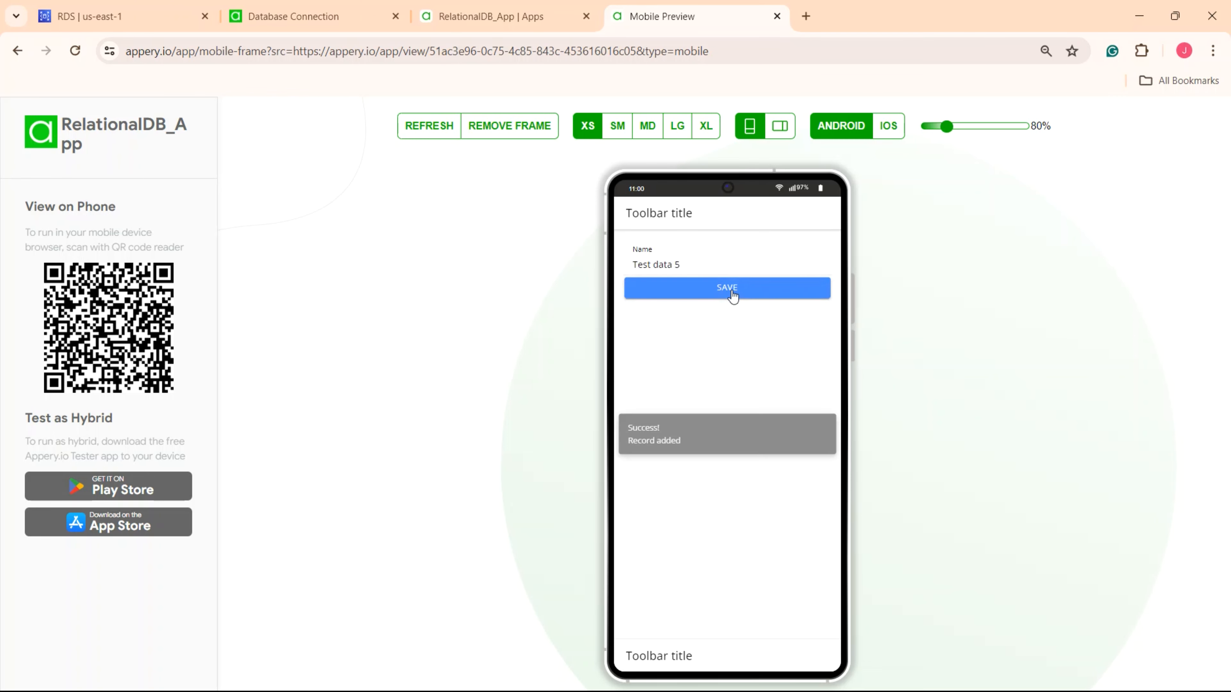